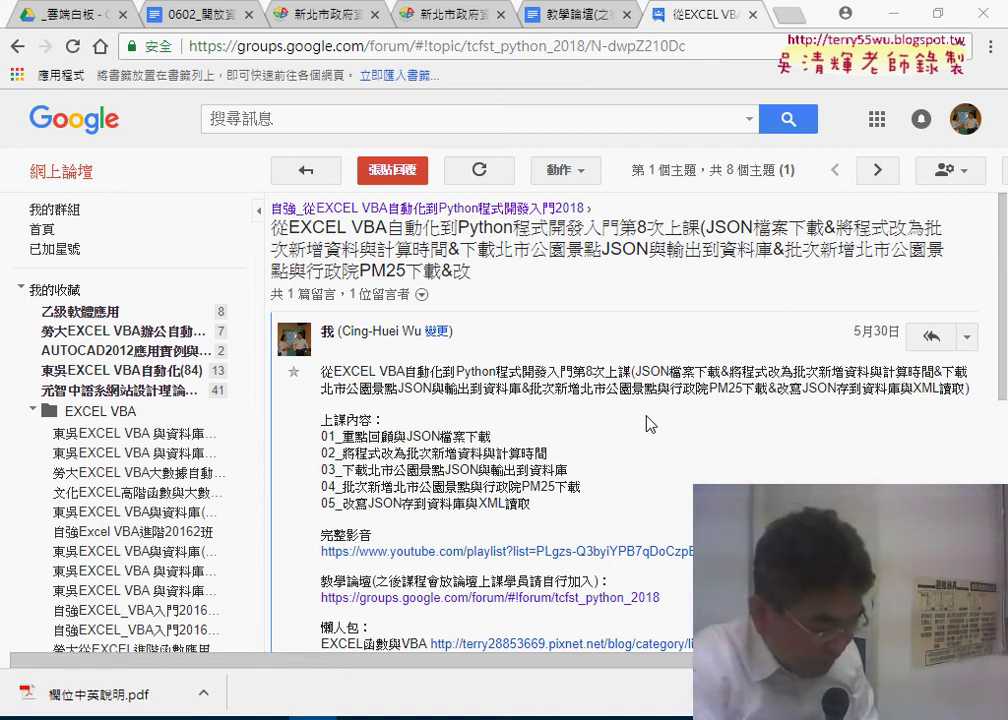
Highlight JSON檔案下載, 資料庫, 行政院PM25 and XML across the lesson-8 numbered topics.
left_click_drag(406, 436, 491, 436)
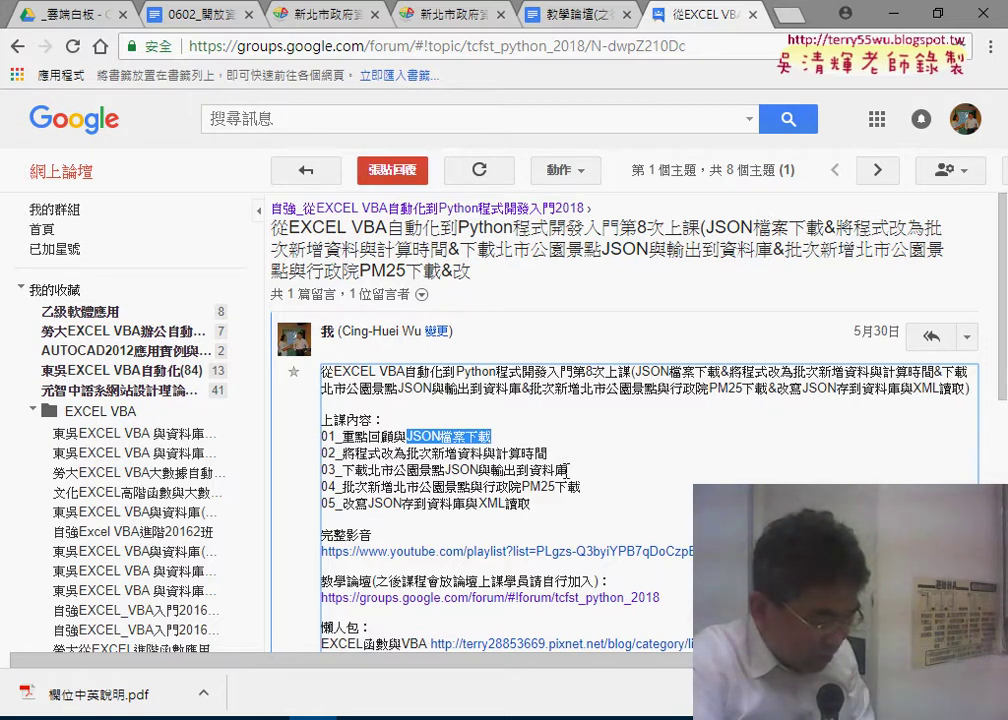
left_click_drag(568, 470, 543, 470)
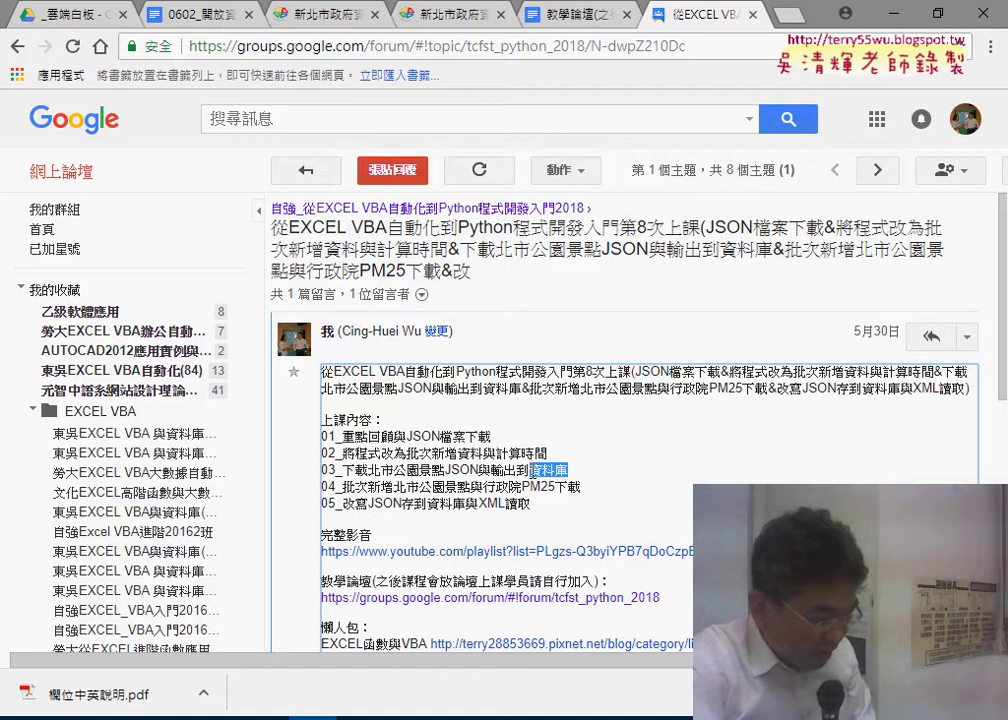
left_click_drag(483, 486, 557, 487)
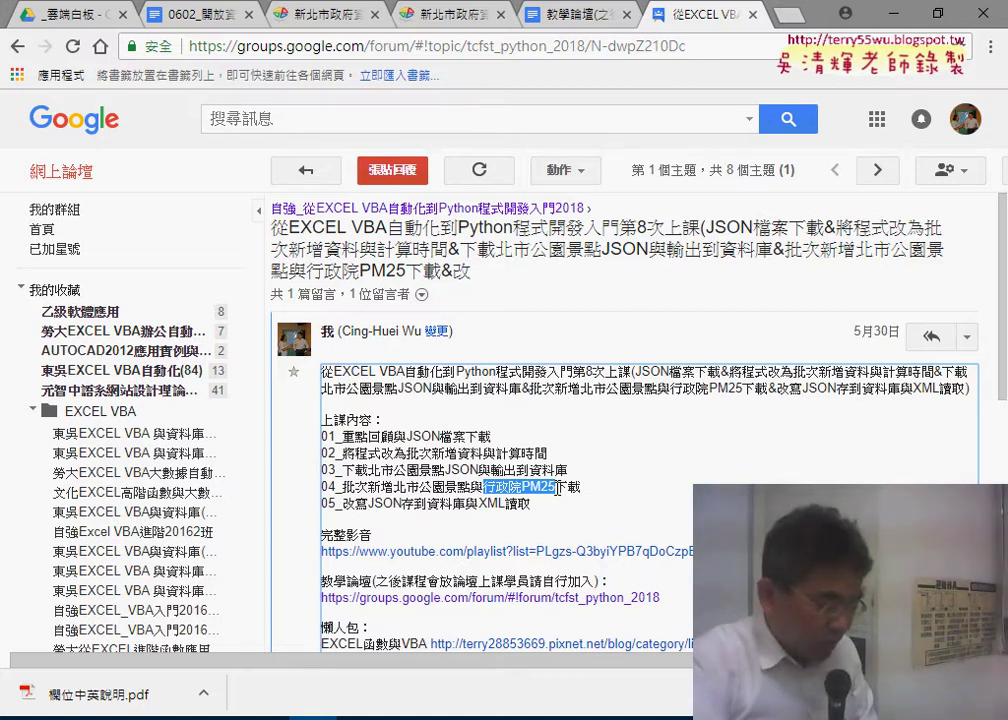
left_click_drag(404, 505, 395, 504)
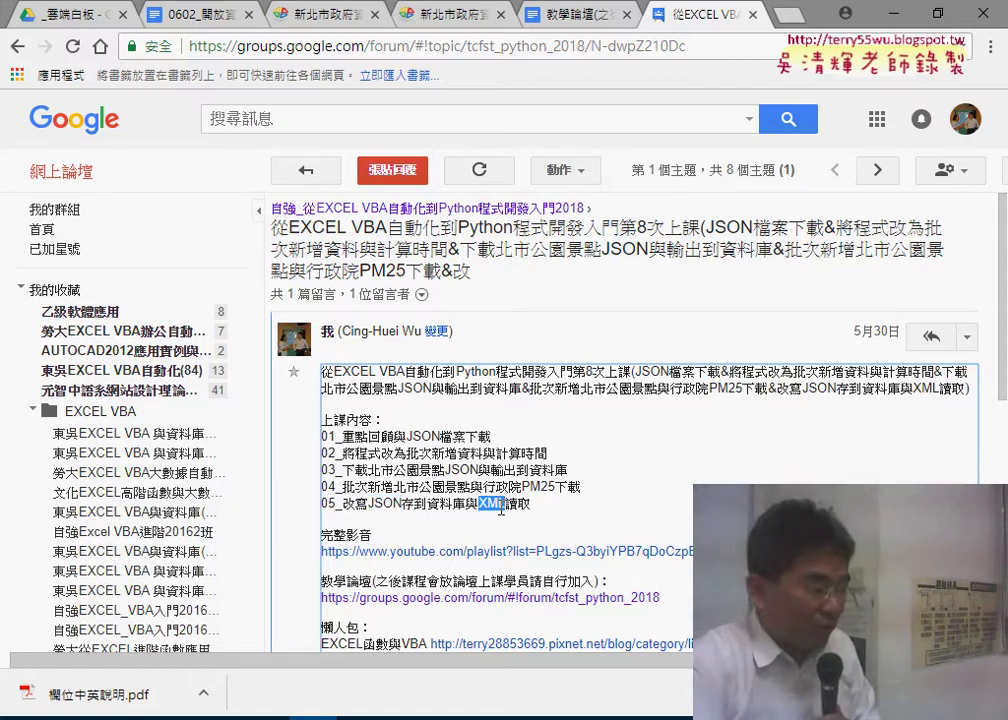
Open the 0601_開放資料處理CSV和JSON資料處理 notes from the Google Drive course folder.
left_click(190, 22)
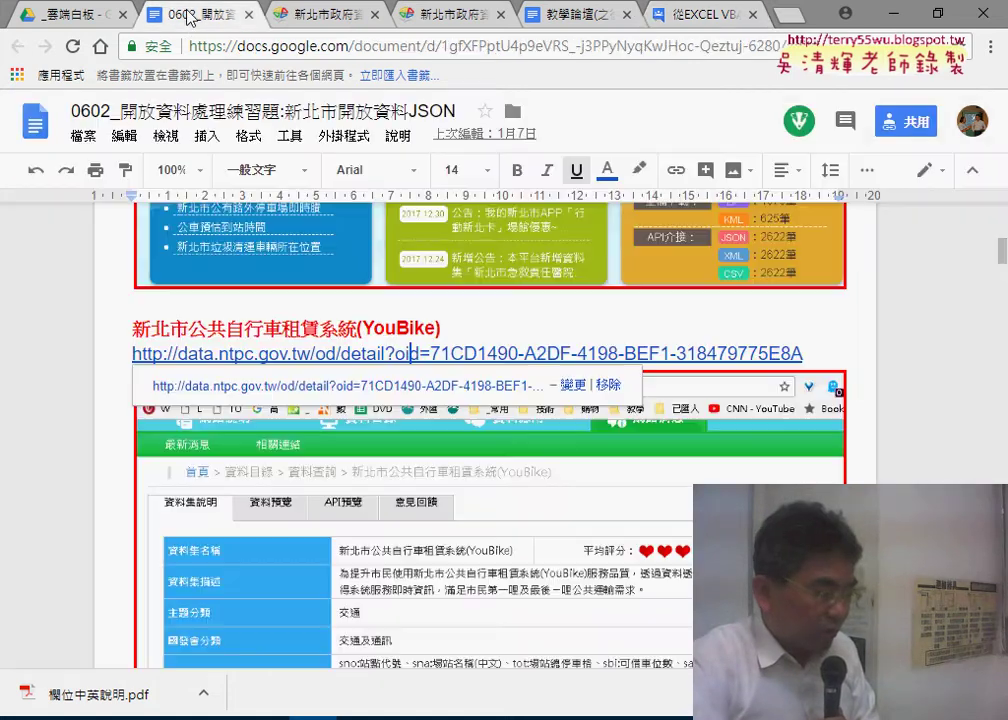
left_click(76, 22)
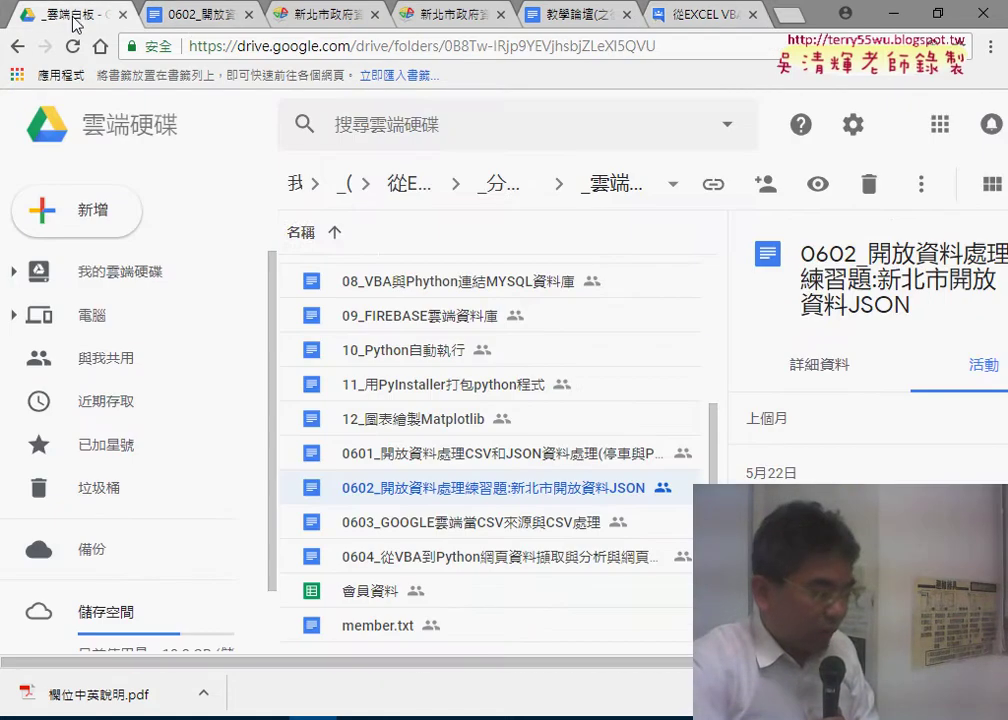
double_click(540, 460)
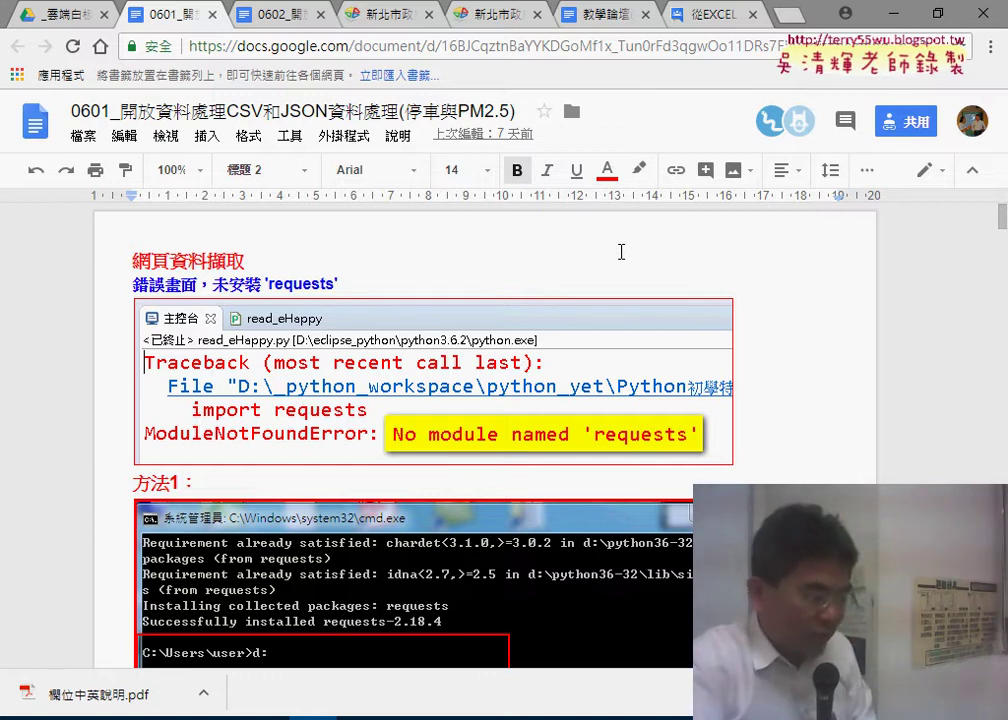
Jump to page 10 and scroll through the Taipei park JSON example and its code.
left_click_drag(1002, 215, 1002, 400)
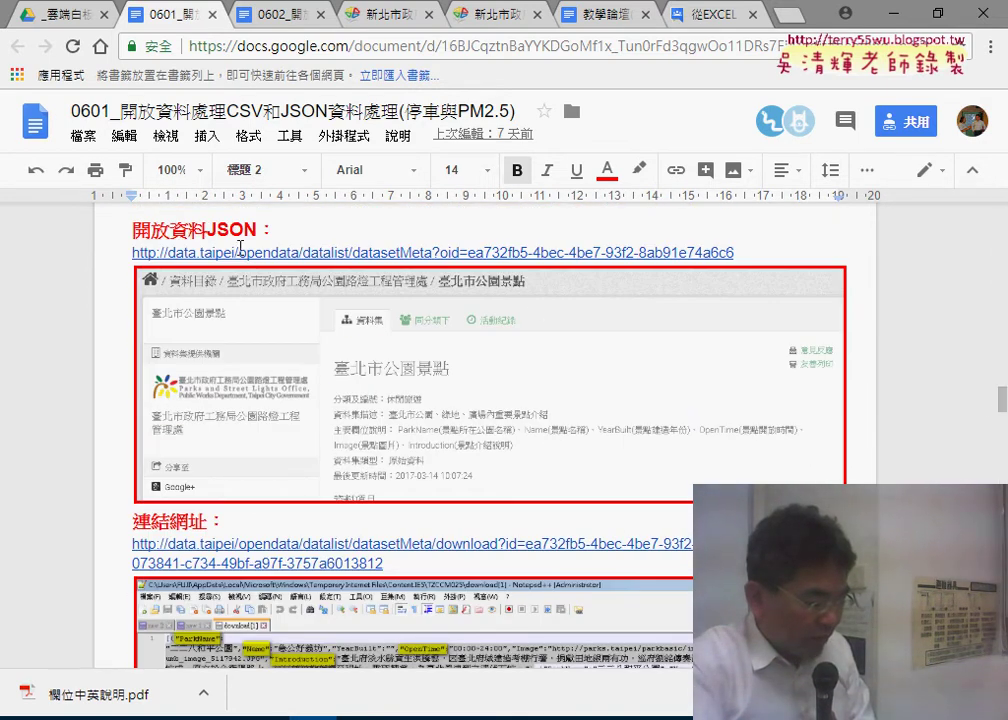
scroll(460, 400, "down", 3)
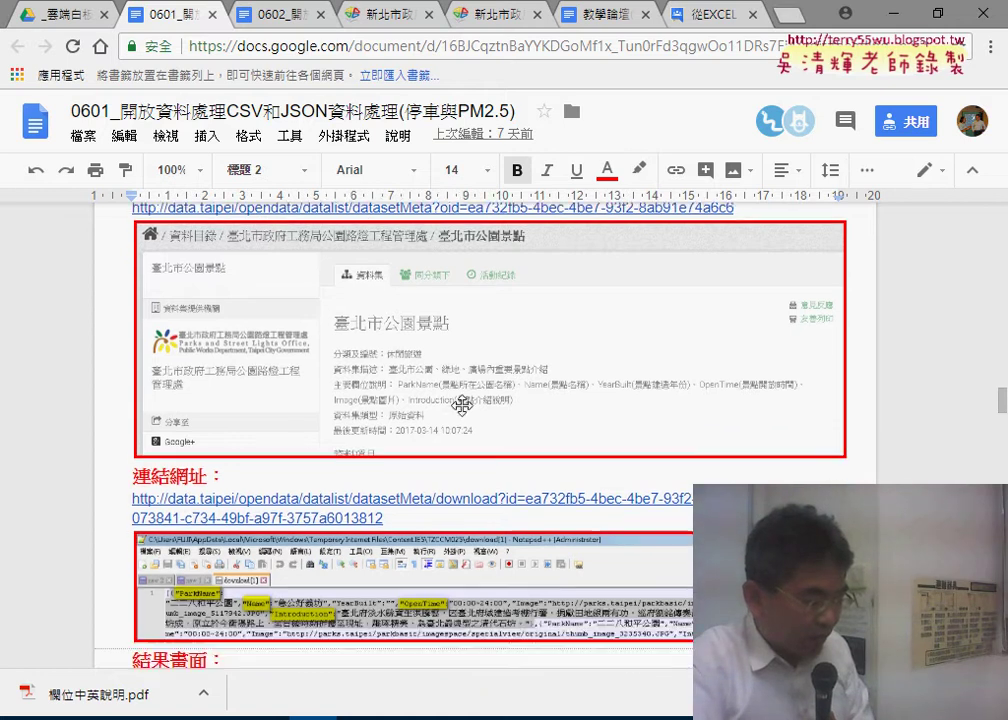
scroll(460, 403, "down", 3)
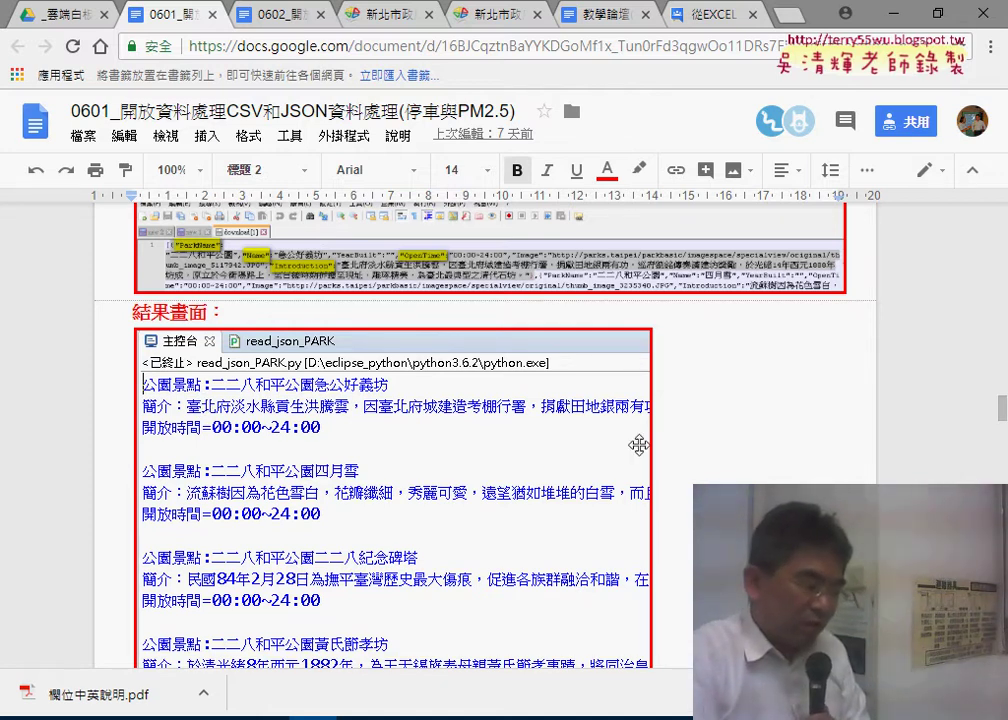
scroll(691, 450, "down", 3)
scroll(691, 450, "down", 3)
scroll(690, 449, "down", 3)
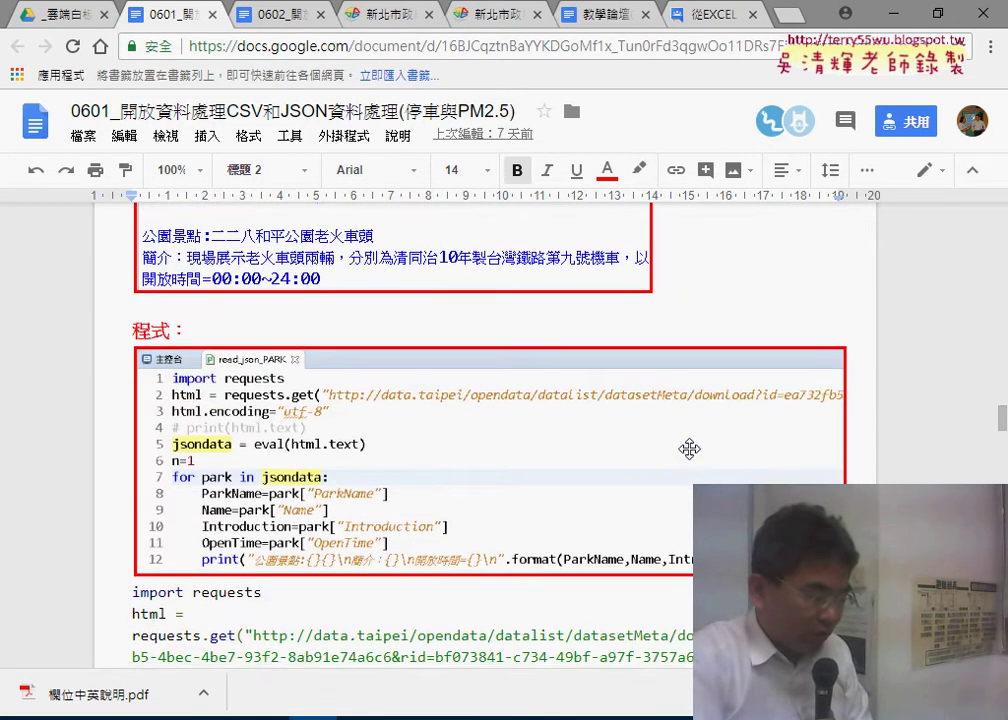
scroll(677, 448, "down", 3)
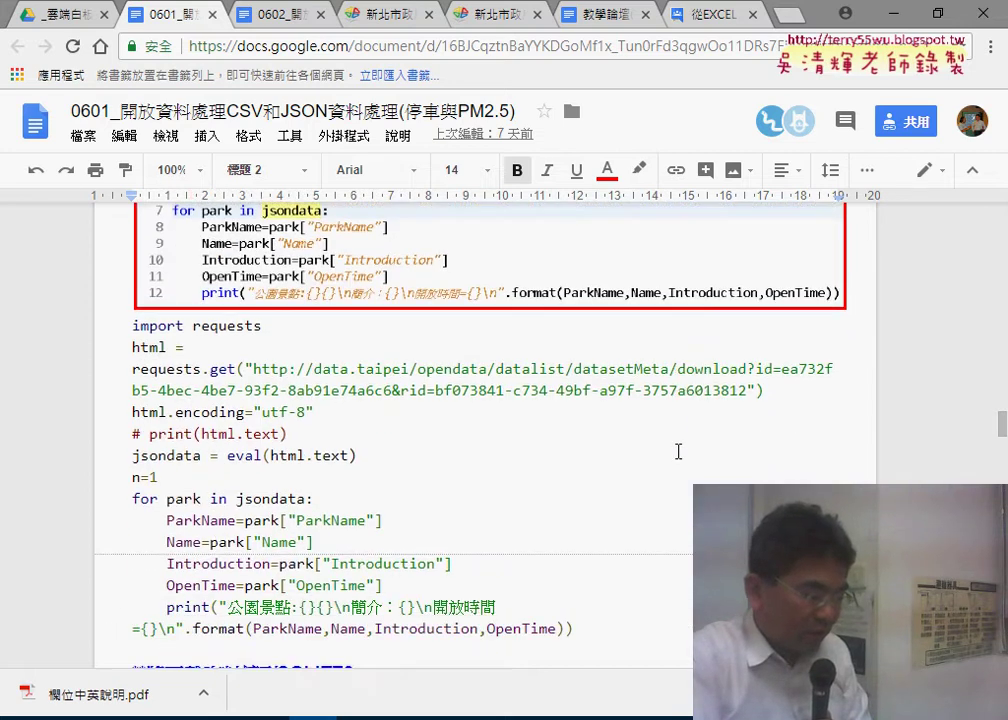
Select the plain-text park JSON code, then continue to the 將下載資料轉到SQLITE3 heading.
left_click_drag(570, 602, 101, 290)
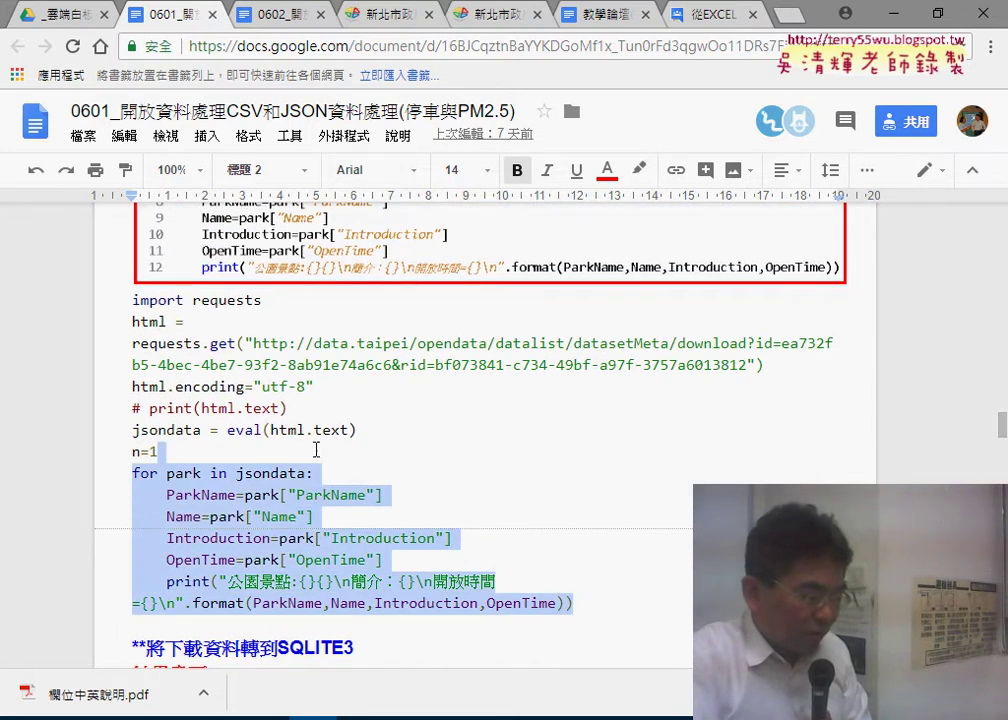
scroll(209, 330, "up", 3)
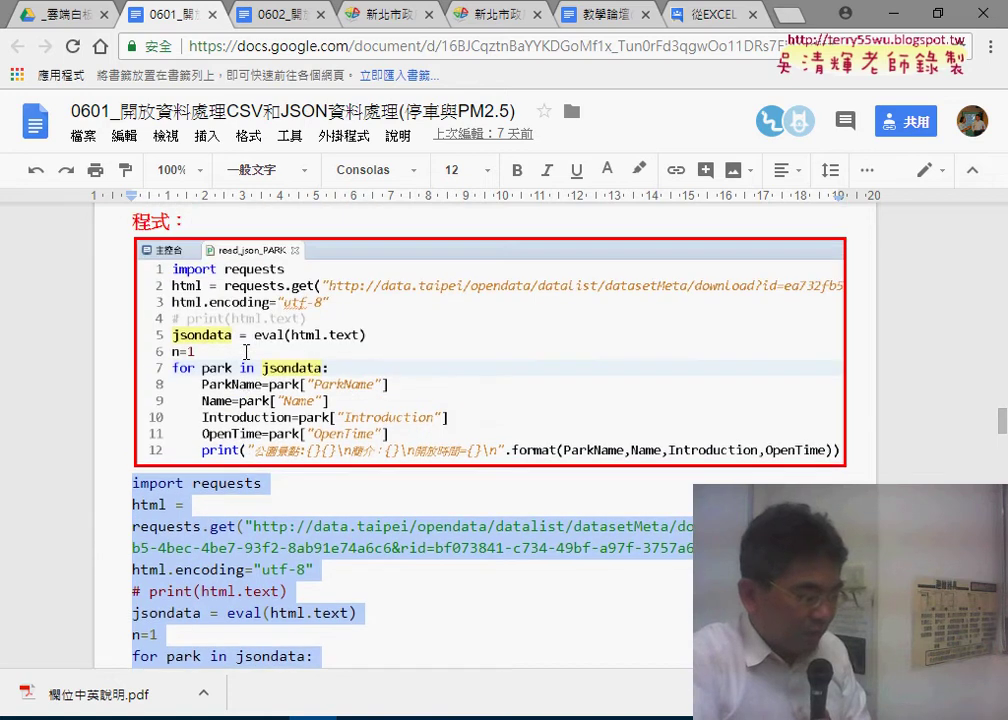
scroll(330, 424, "down", 2)
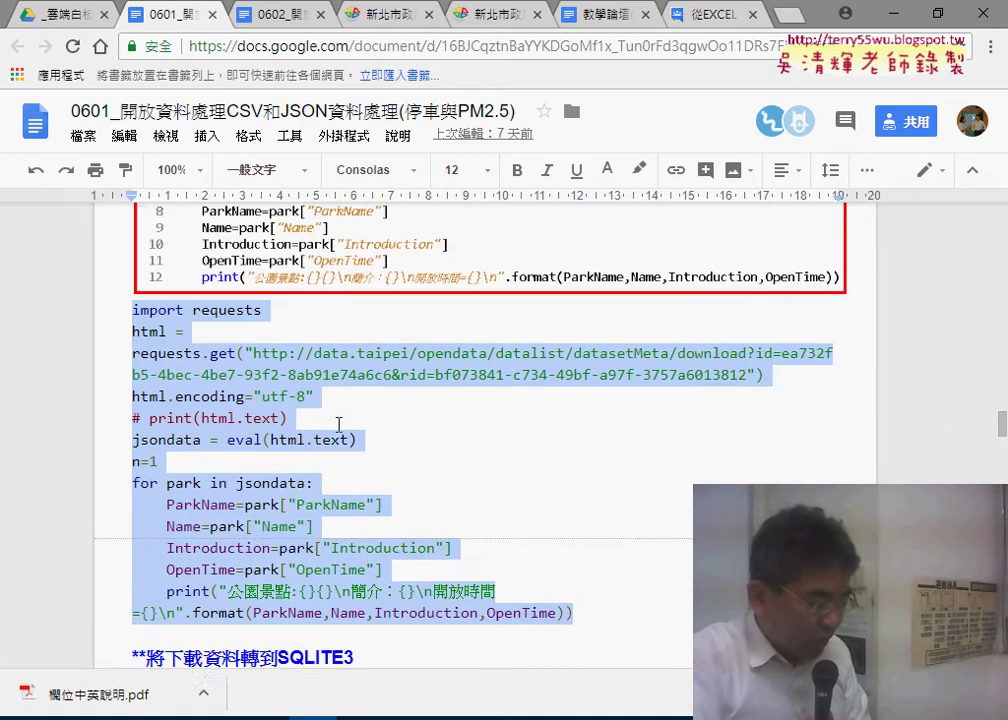
scroll(360, 475, "down", 4)
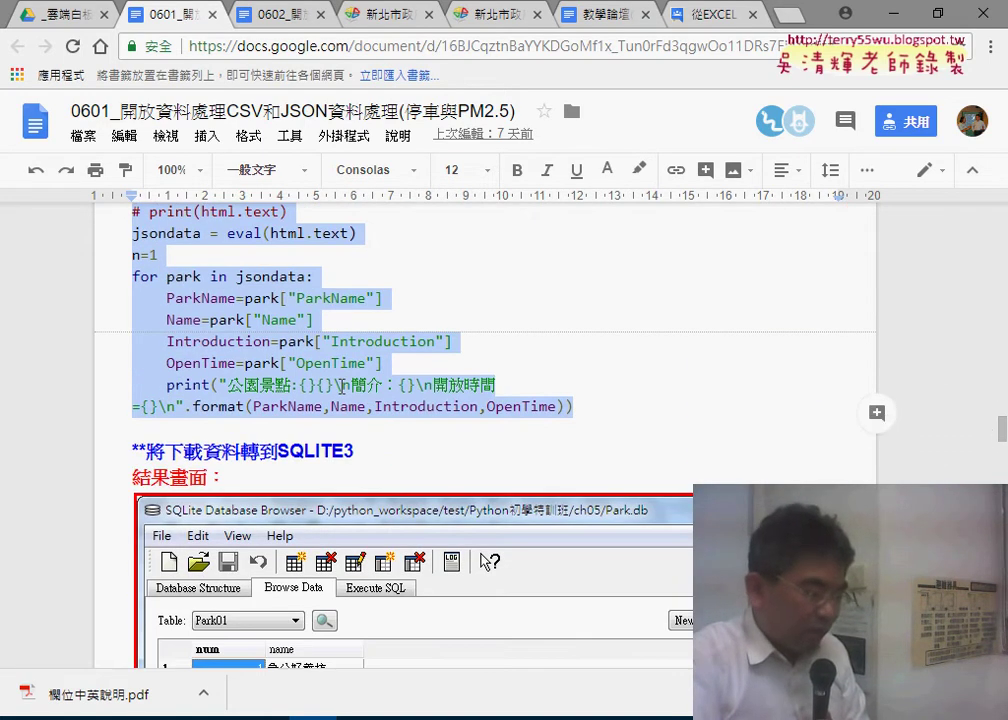
scroll(352, 396, "down", 1)
left_click_drag(354, 353, 279, 351)
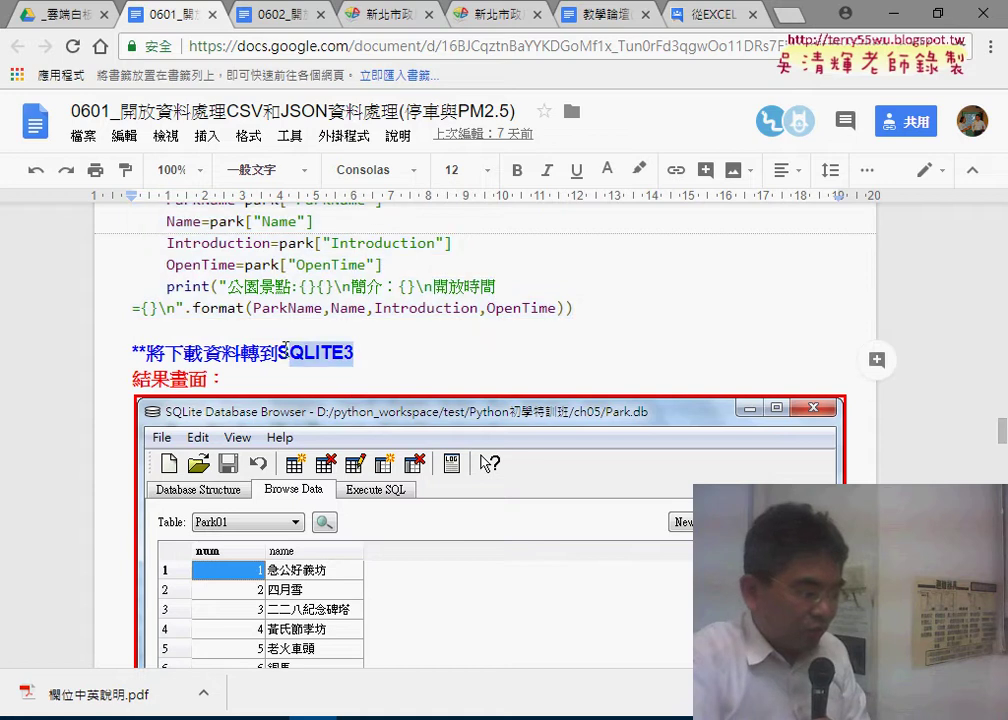
Scroll past the SQLite Database Browser screenshots down to the 改為批次新增資料 heading.
scroll(309, 346, "down", 3)
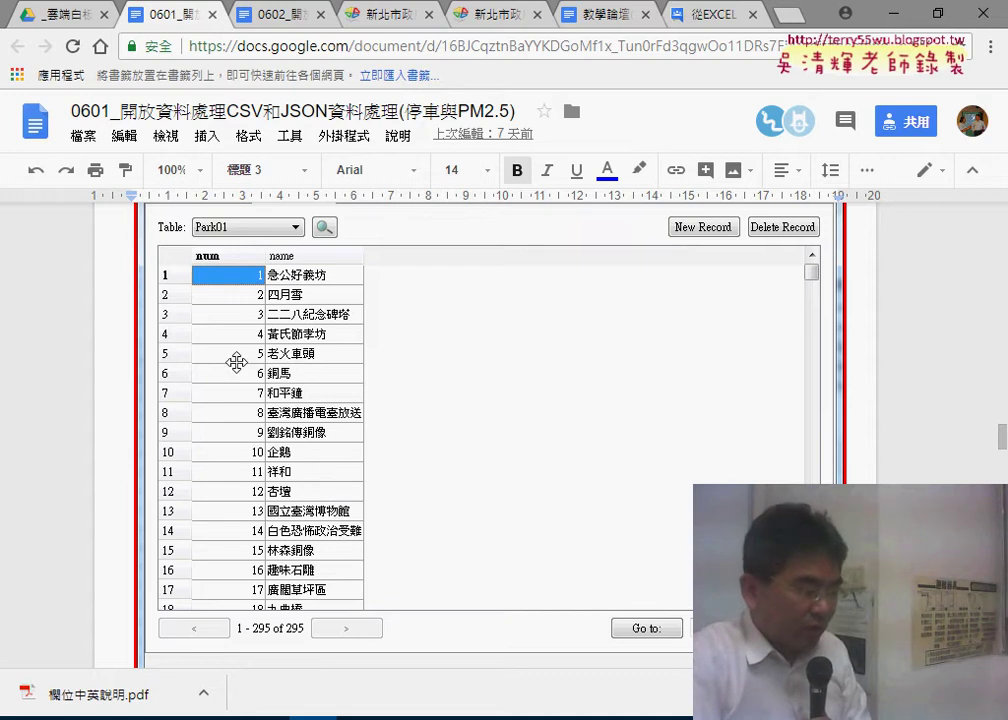
scroll(360, 472, "down", 3)
scroll(361, 473, "down", 2)
scroll(361, 473, "down", 2)
scroll(362, 473, "down", 2)
scroll(362, 474, "down", 2)
scroll(362, 475, "down", 1)
scroll(363, 475, "down", 1)
scroll(362, 475, "down", 1)
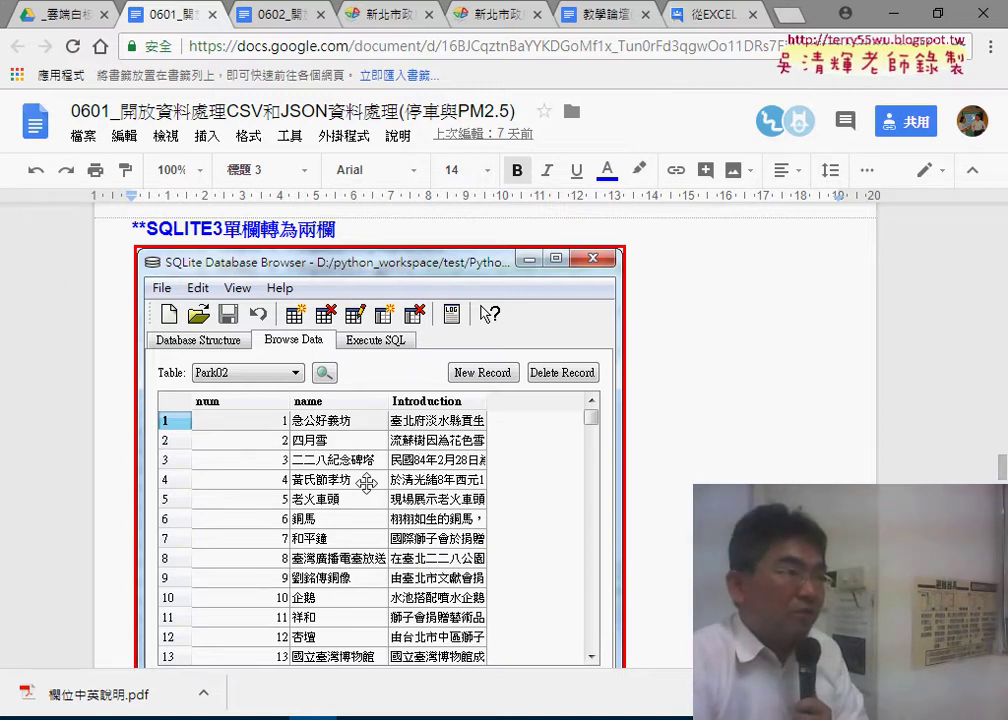
scroll(367, 483, "down", 3)
scroll(367, 483, "down", 1)
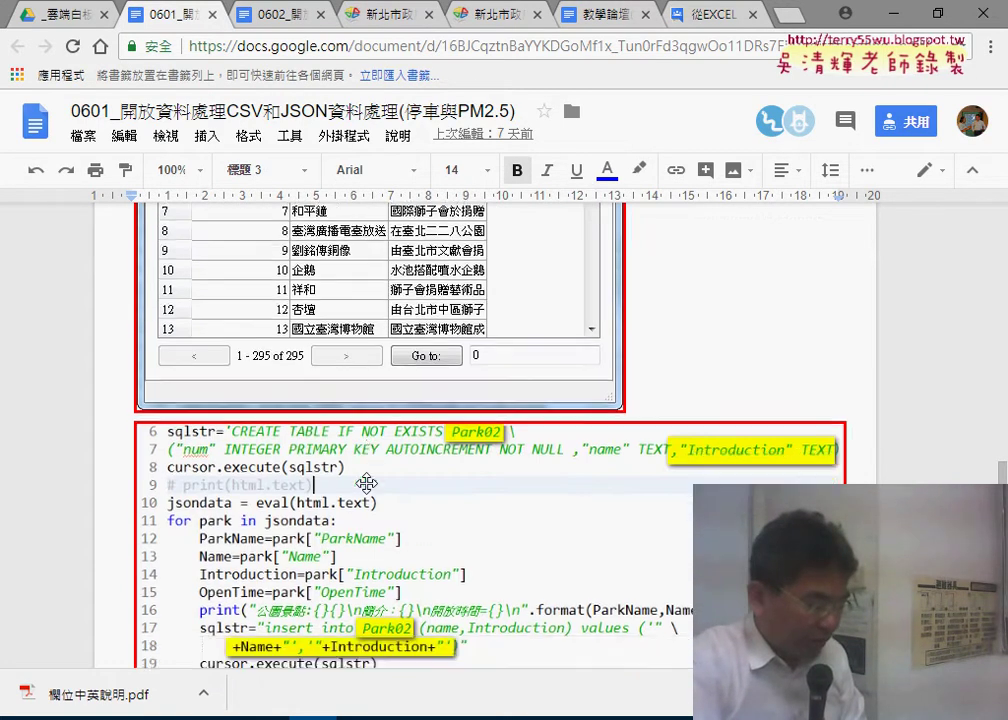
scroll(367, 483, "down", 2)
scroll(367, 483, "down", 2)
scroll(367, 483, "down", 2)
scroll(368, 483, "down", 2)
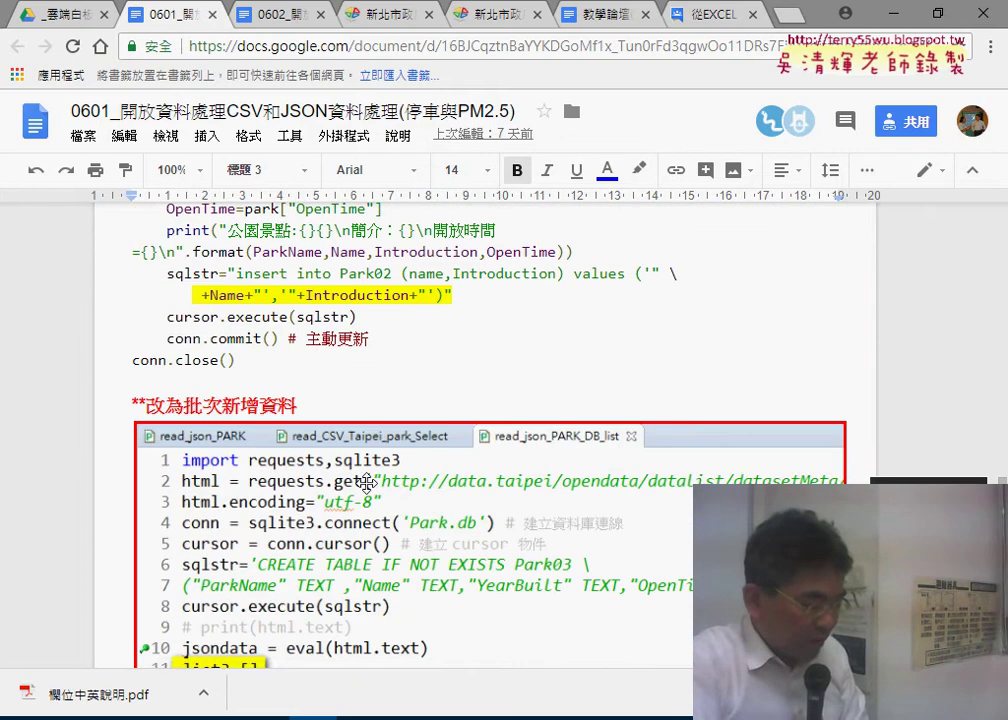
scroll(368, 483, "down", 3)
scroll(367, 483, "up", 2)
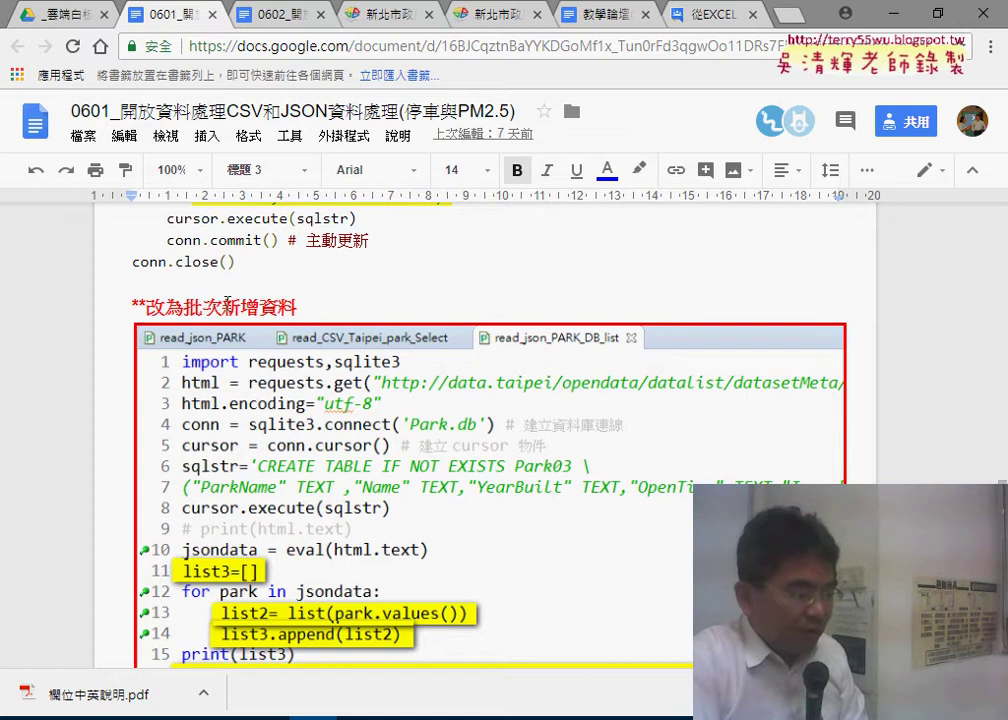
Highlight 批次 and the earlier conn.commit() line, then show executemany code lines 3–19.
left_click_drag(184, 307, 222, 307)
scroll(349, 311, "up", 3)
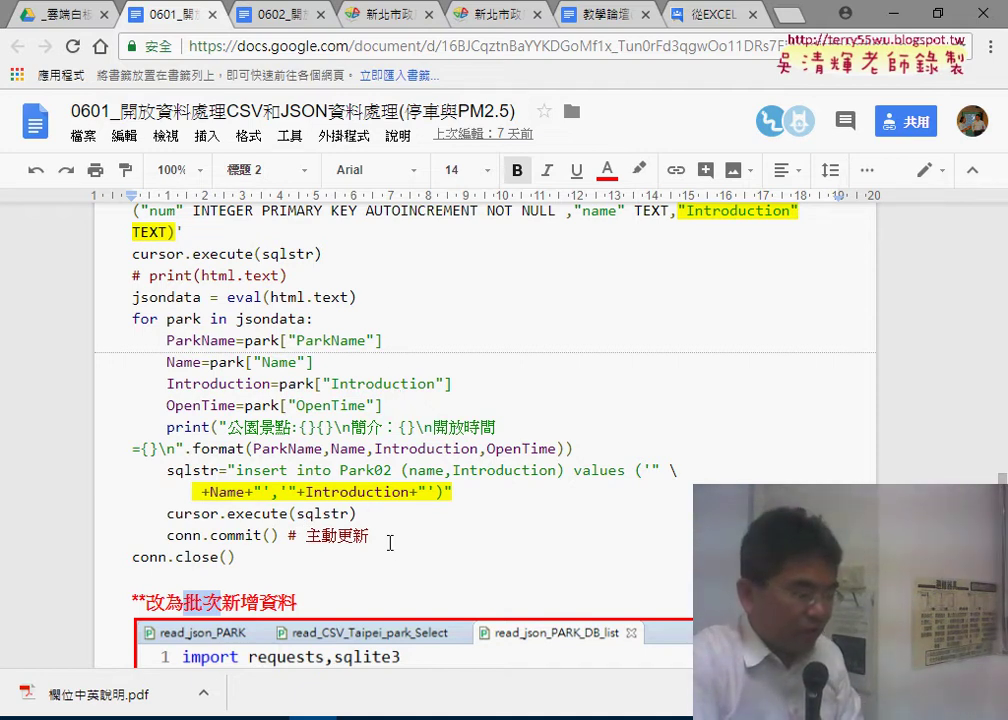
left_click_drag(386, 537, 164, 534)
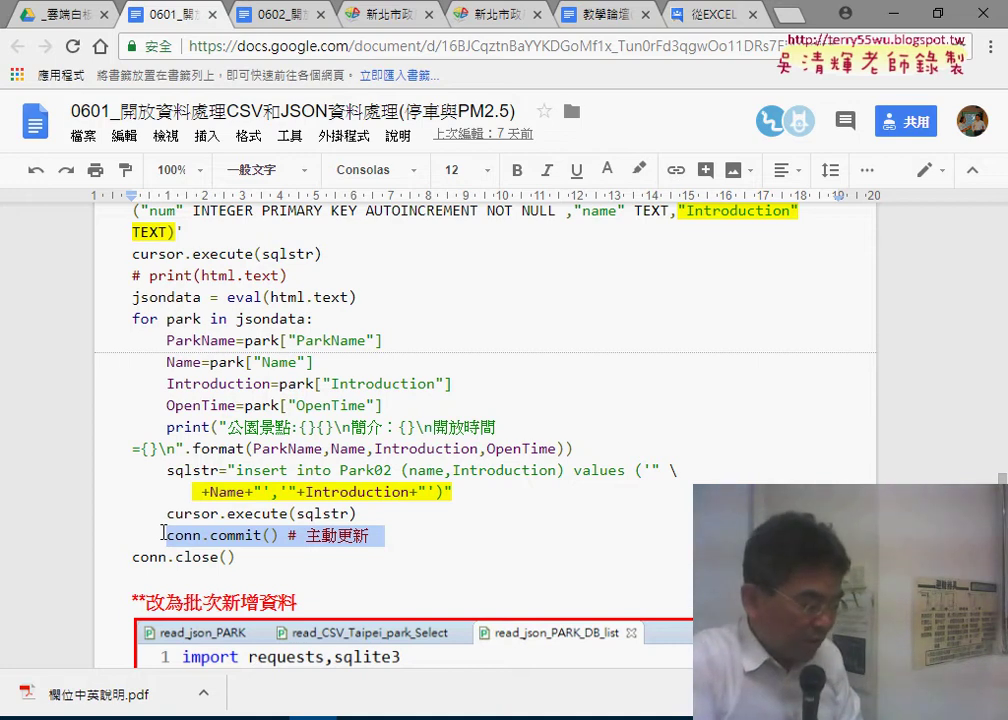
scroll(164, 533, "down", 3)
scroll(163, 528, "down", 2)
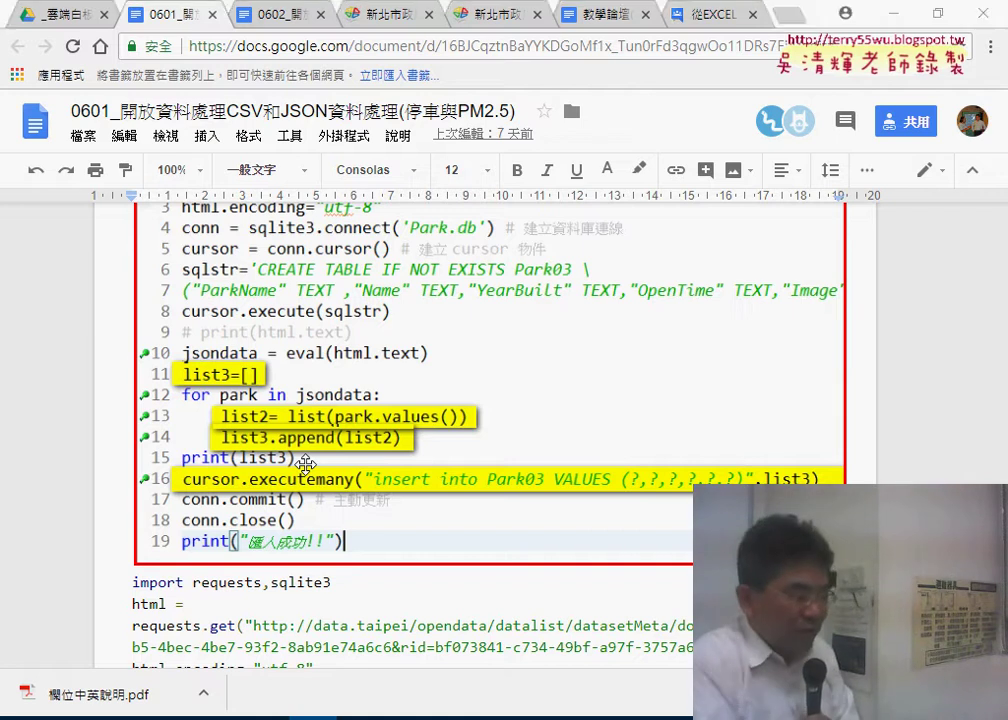
left_click_drag(250, 488, 348, 495)
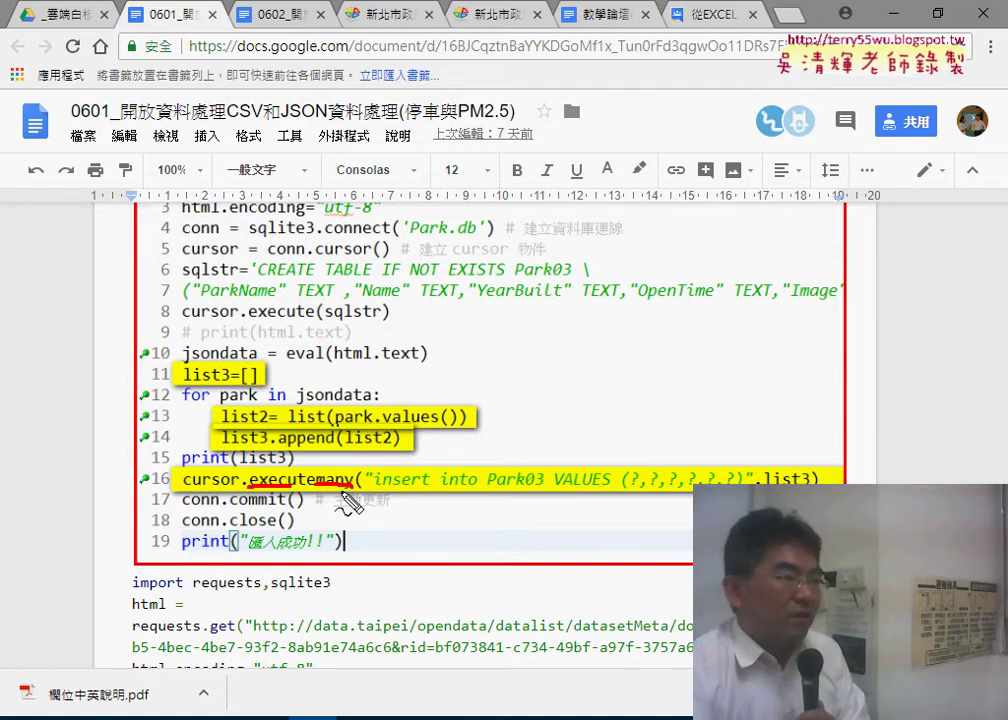
left_click_drag(250, 488, 340, 487)
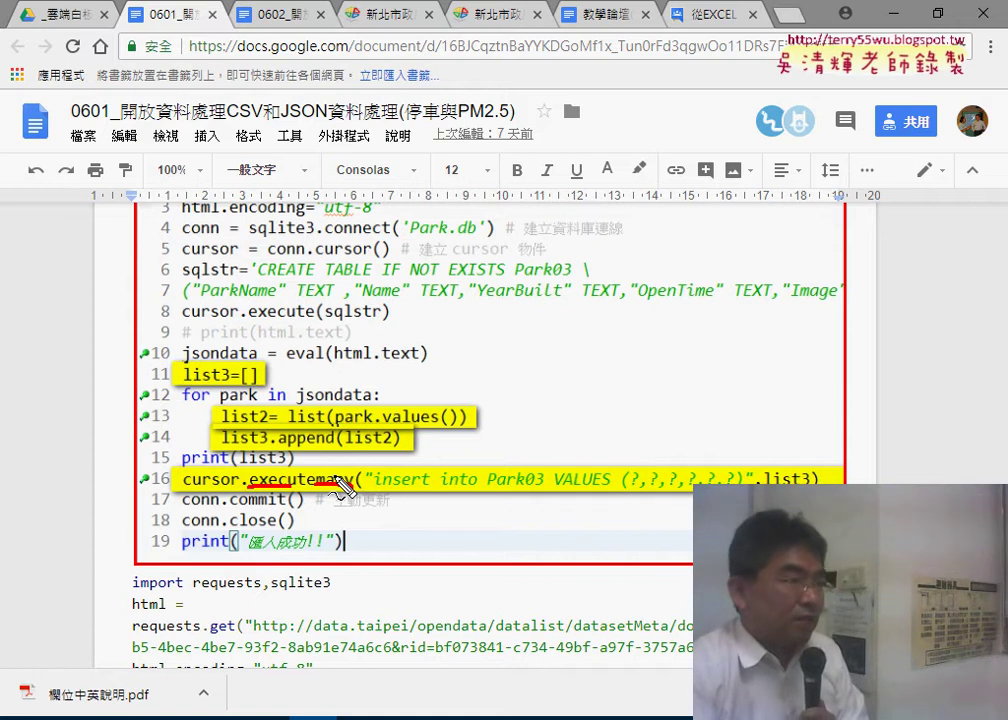
left_click_drag(345, 488, 352, 485)
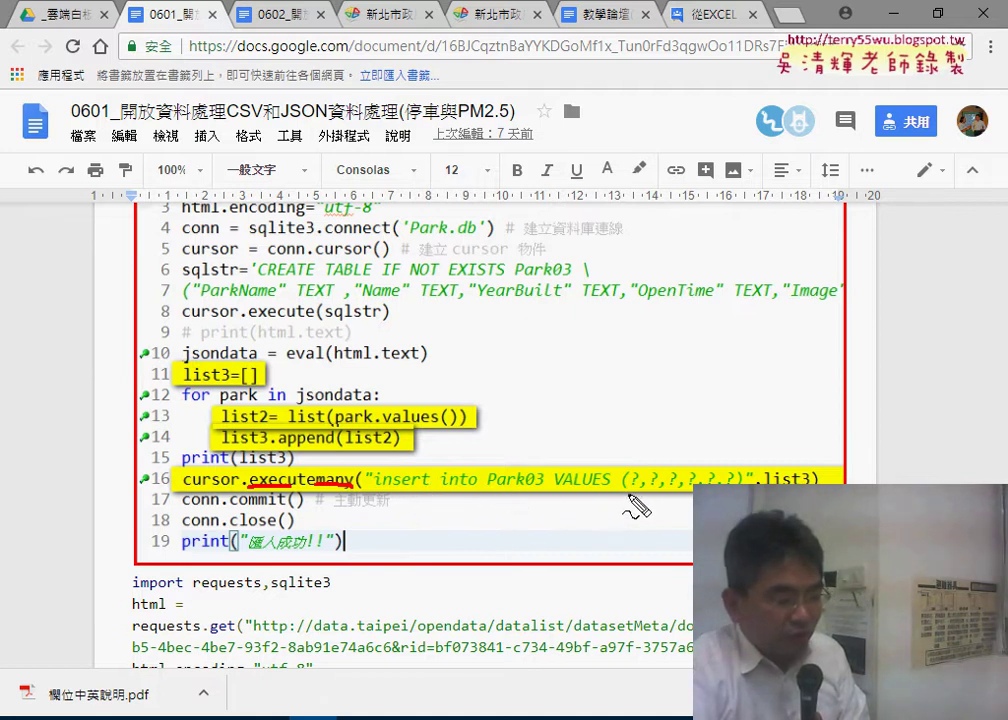
left_click_drag(619, 493, 745, 492)
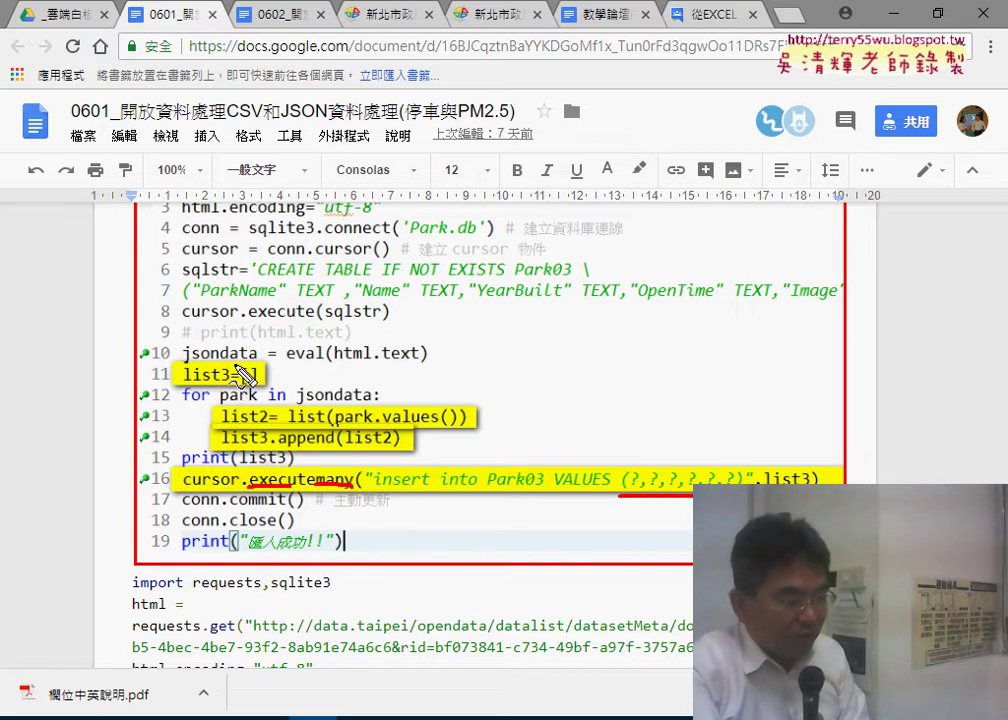
left_click_drag(264, 372, 762, 481)
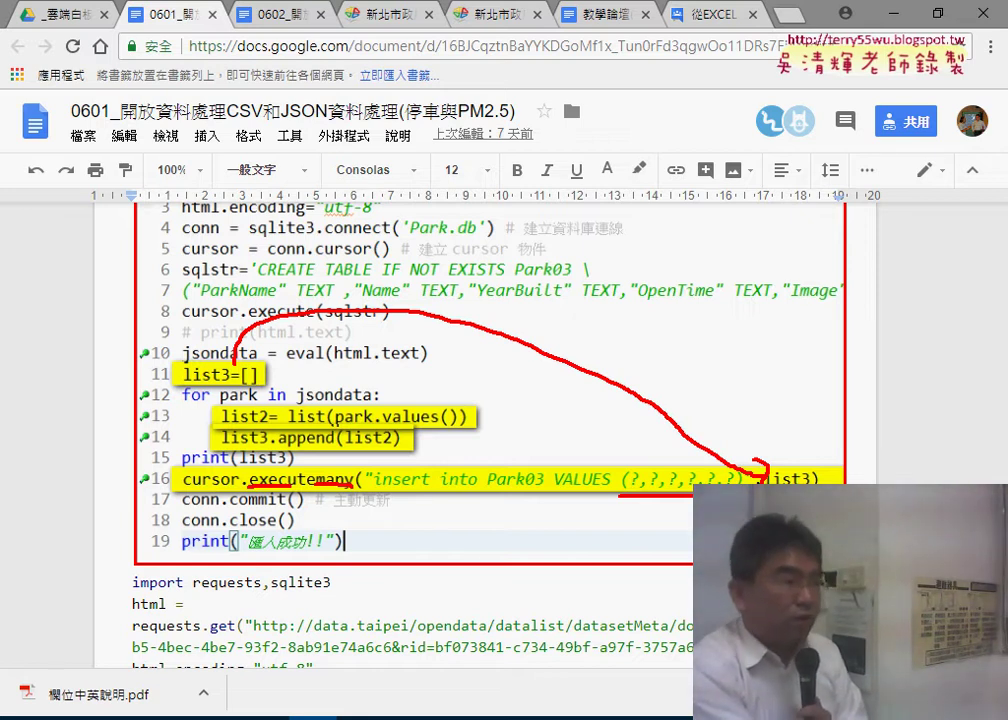
key("Escape")
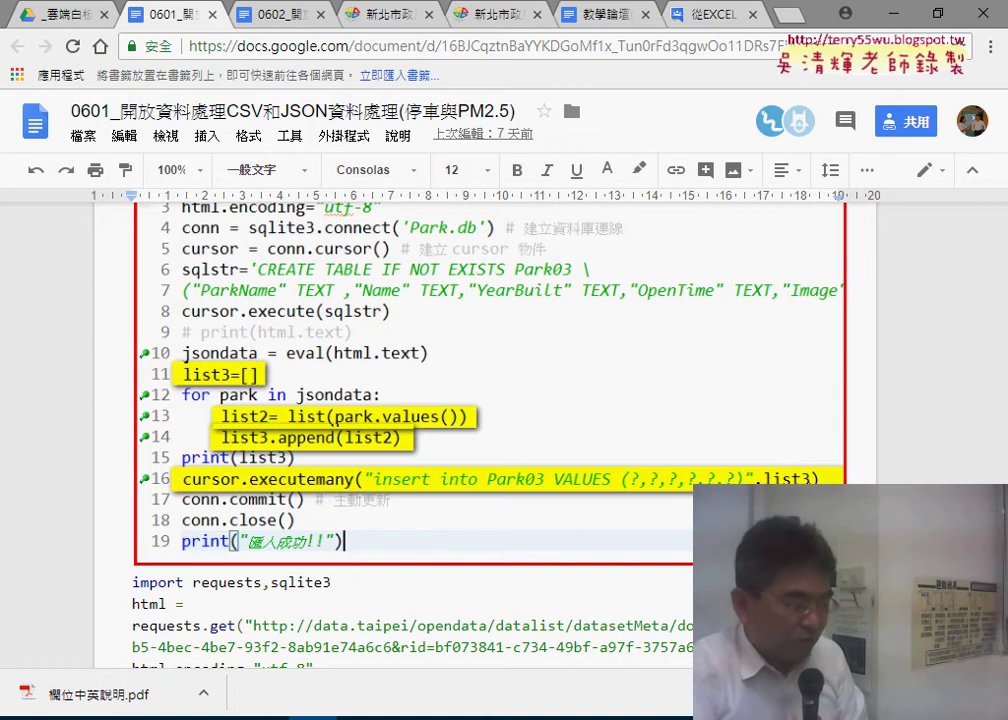
scroll(790, 440, "down", 1)
scroll(790, 440, "down", 2)
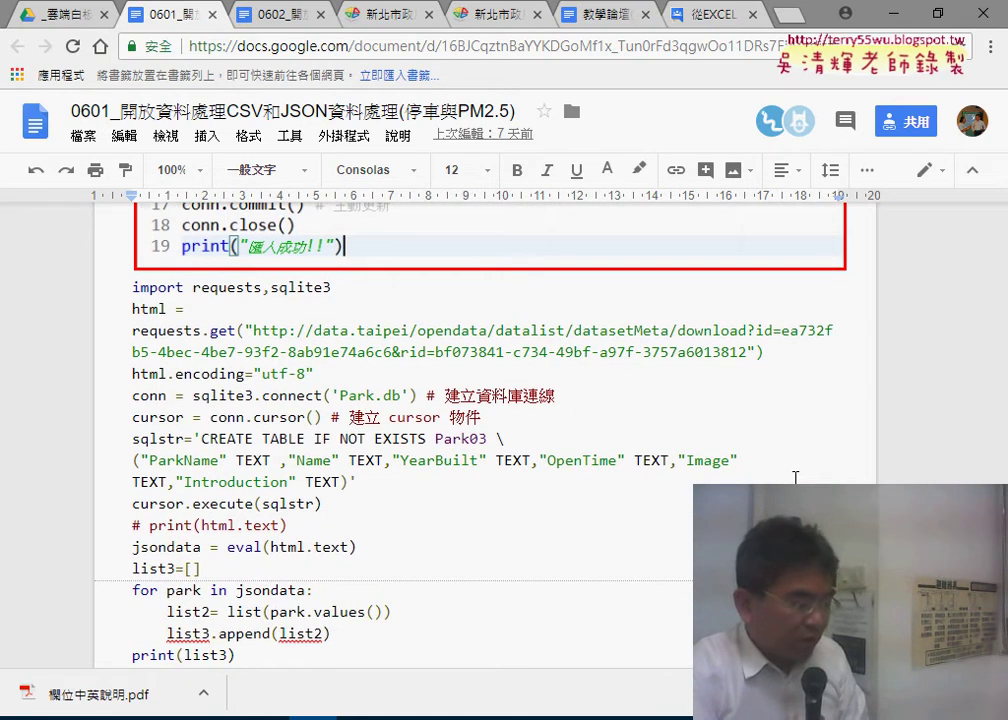
scroll(793, 477, "down", 1)
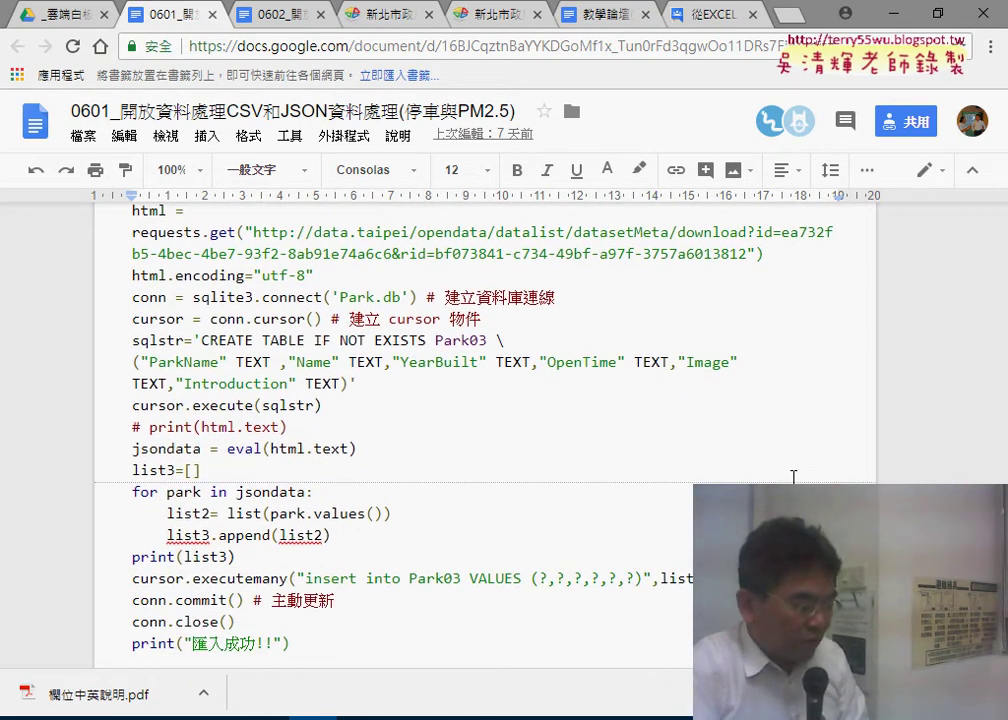
scroll(793, 477, "down", 1)
left_click_drag(130, 479, 730, 479)
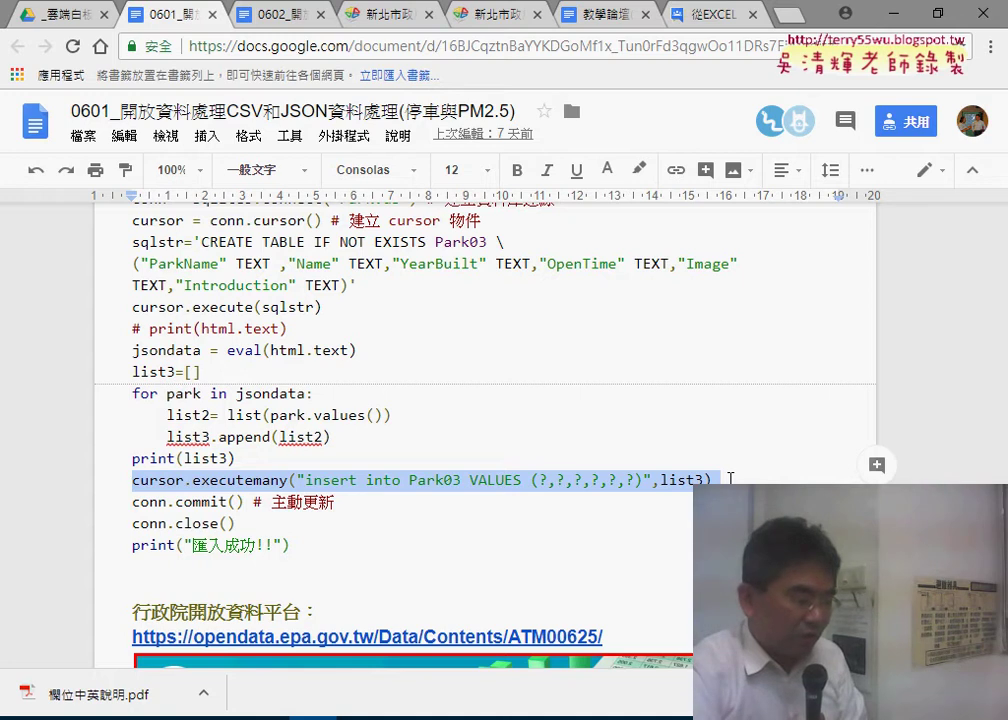
scroll(730, 479, "down", 2)
scroll(728, 480, "down", 1)
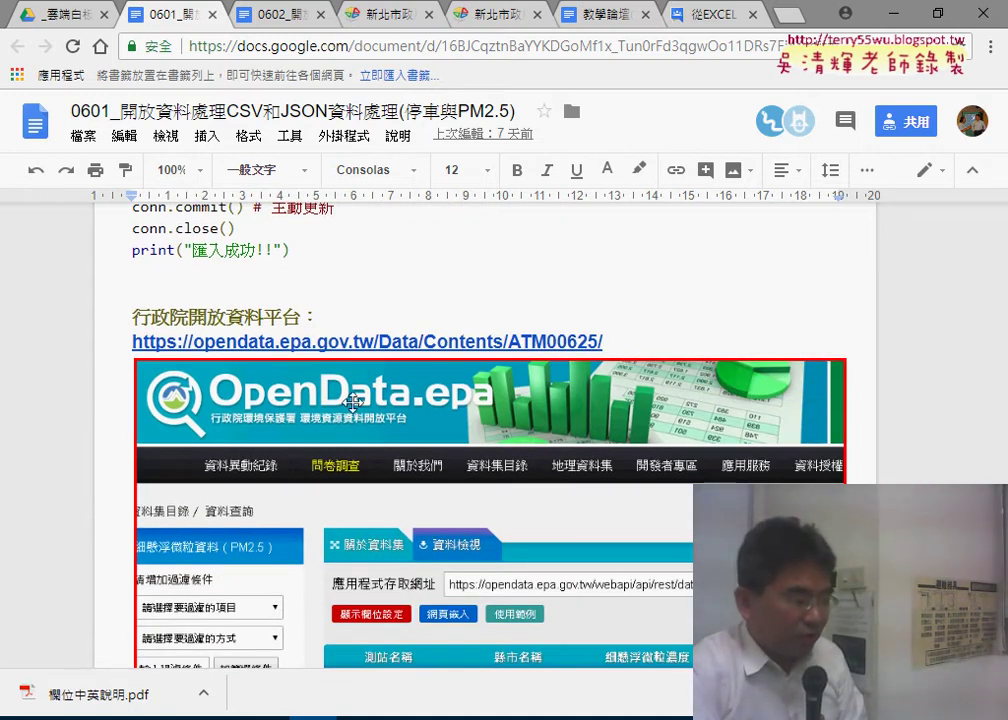
scroll(357, 428, "down", 2)
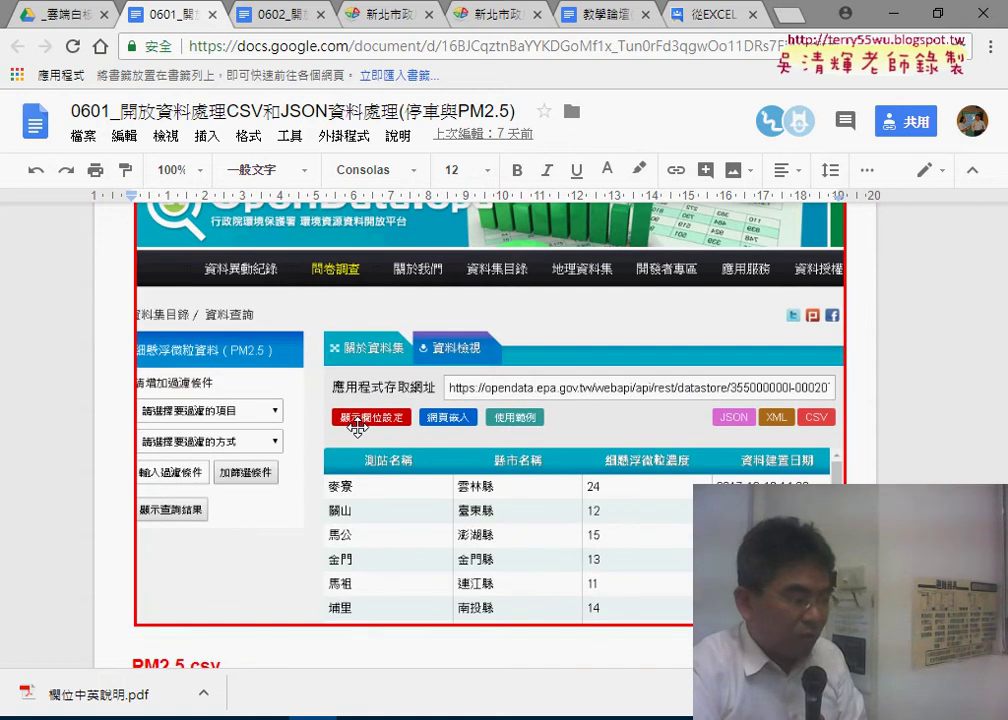
scroll(357, 428, "up", 1)
scroll(371, 400, "down", 2)
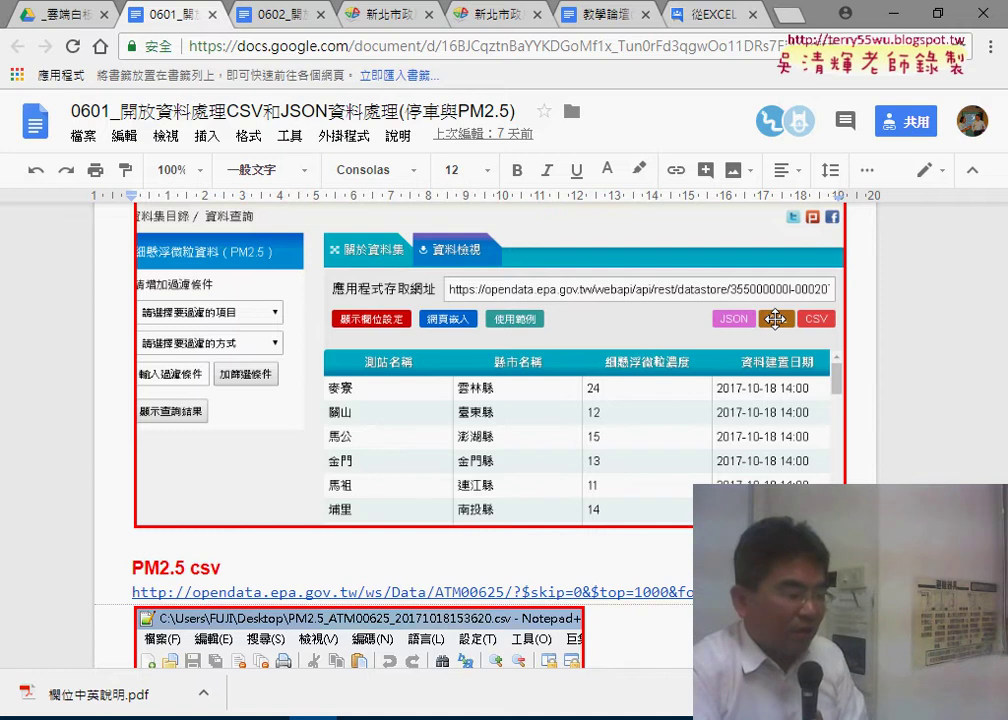
scroll(775, 318, "down", 1)
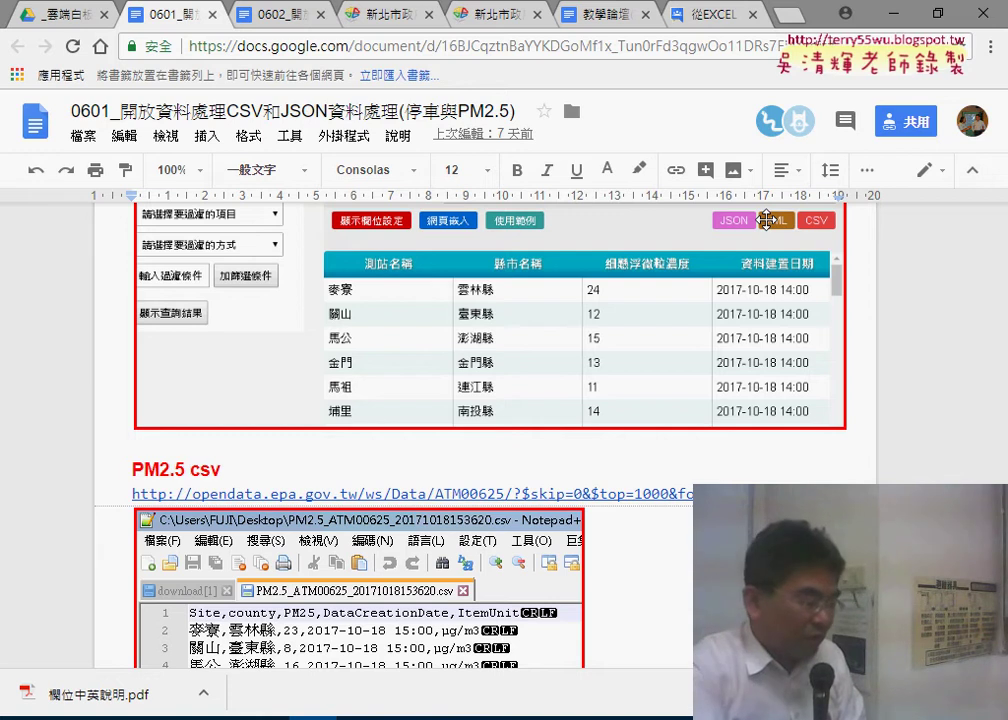
scroll(766, 219, "down", 1)
scroll(766, 219, "down", 2)
scroll(767, 218, "down", 2)
scroll(768, 218, "down", 1)
scroll(768, 218, "down", 2)
scroll(768, 218, "down", 2)
scroll(768, 218, "down", 1)
scroll(768, 218, "down", 1)
scroll(768, 218, "down", 1)
scroll(768, 218, "down", 1)
scroll(768, 218, "down", 2)
scroll(768, 218, "down", 1)
scroll(766, 222, "down", 1)
scroll(766, 222, "down", 2)
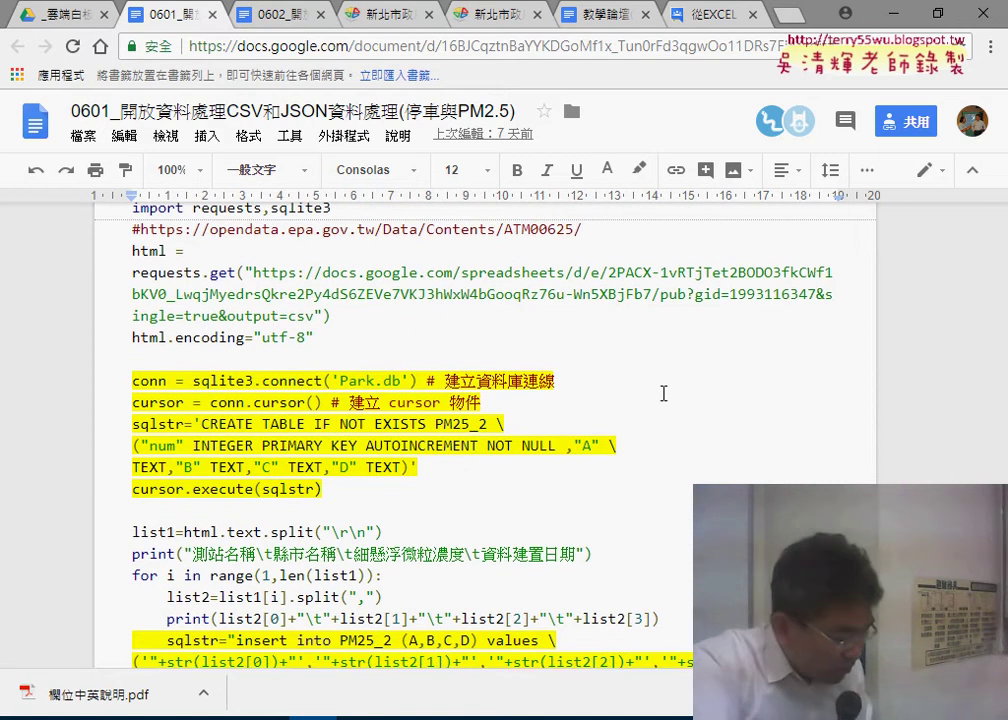
scroll(662, 390, "down", 2)
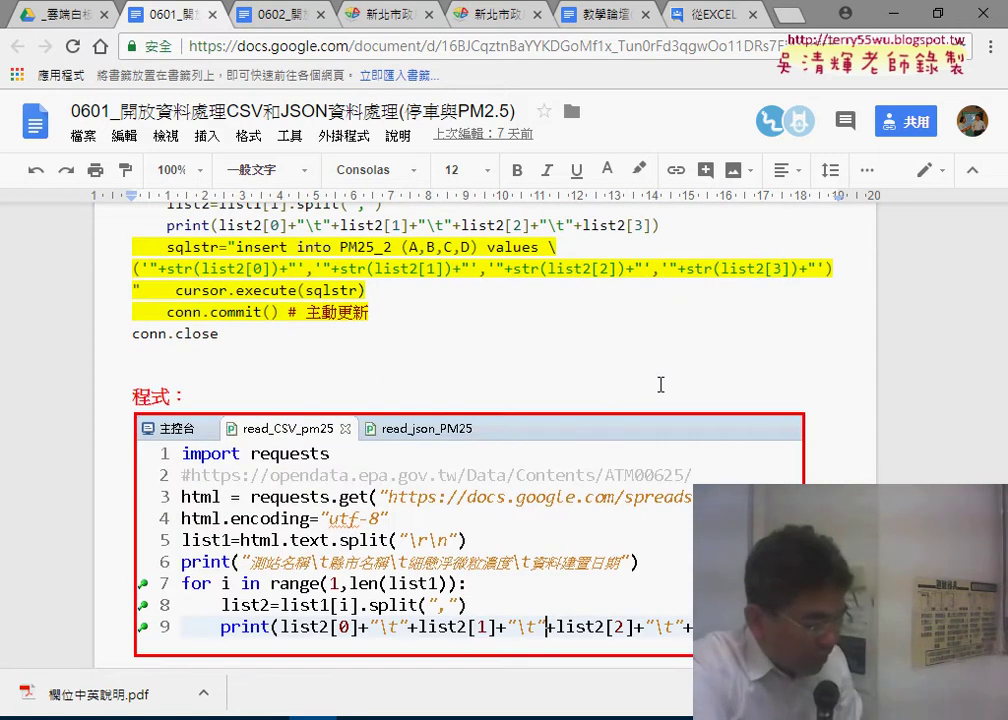
scroll(360, 345, "down", 5)
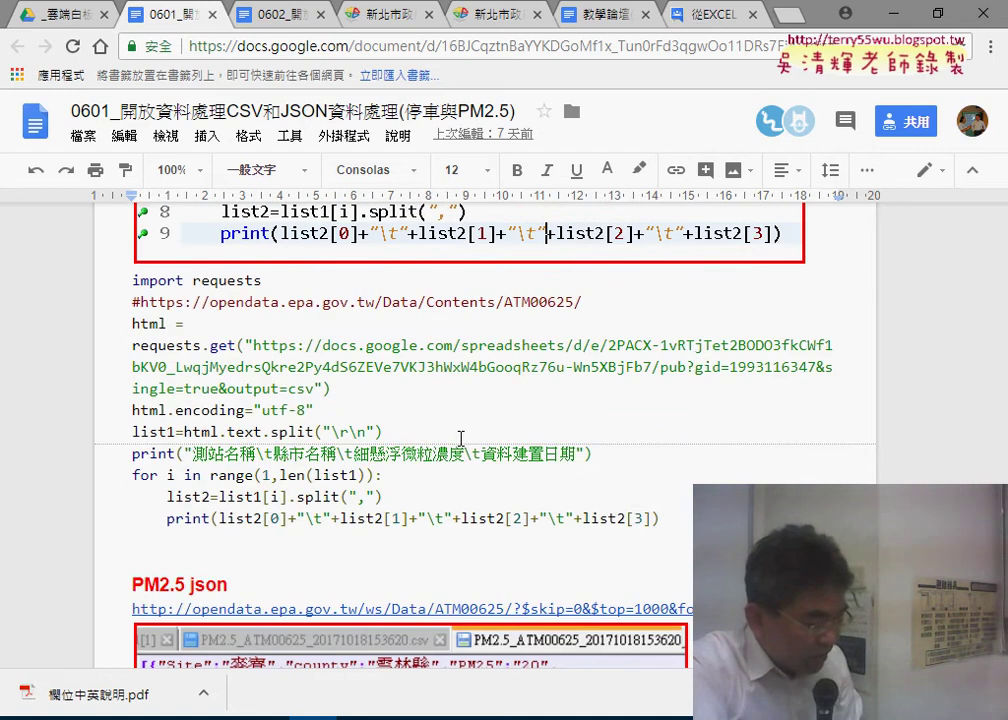
scroll(190, 381, "down", 2)
scroll(190, 381, "down", 1)
scroll(330, 395, "down", 2)
scroll(340, 398, "down", 3)
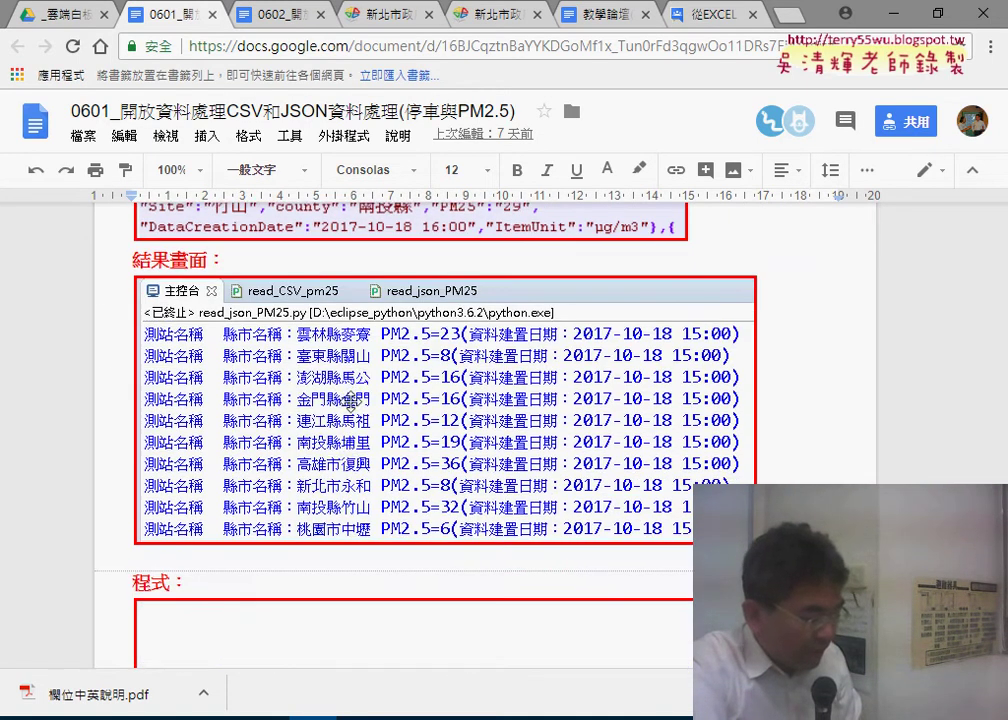
scroll(350, 401, "down", 3)
scroll(352, 401, "down", 3)
scroll(353, 401, "down", 3)
scroll(360, 405, "down", 1)
scroll(380, 415, "down", 2)
scroll(400, 425, "down", 2)
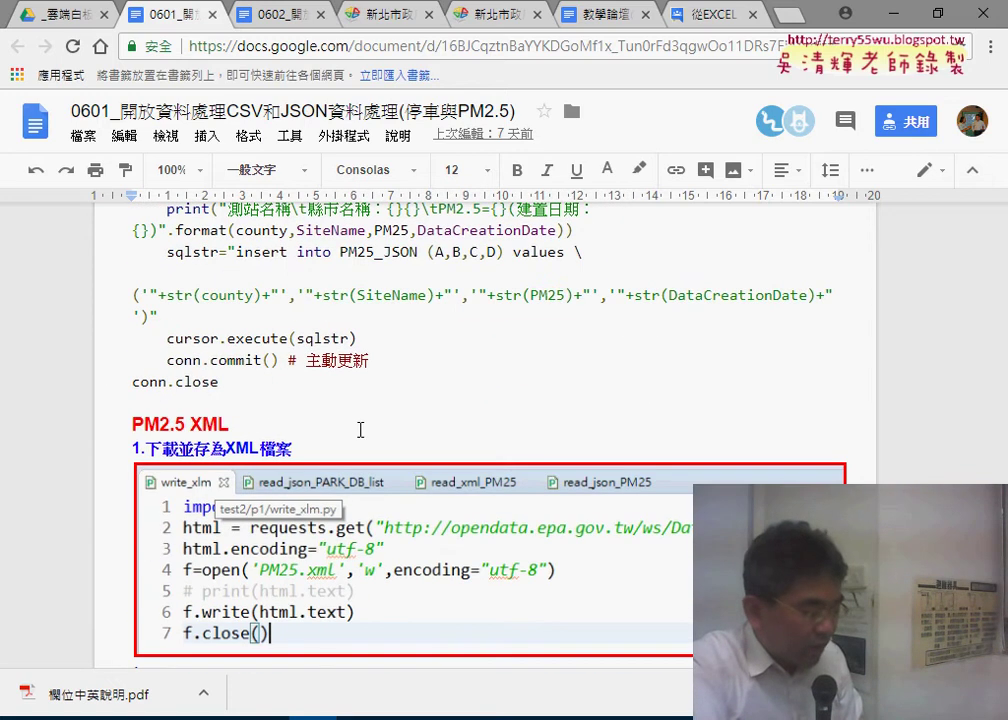
left_click_drag(240, 430, 185, 424)
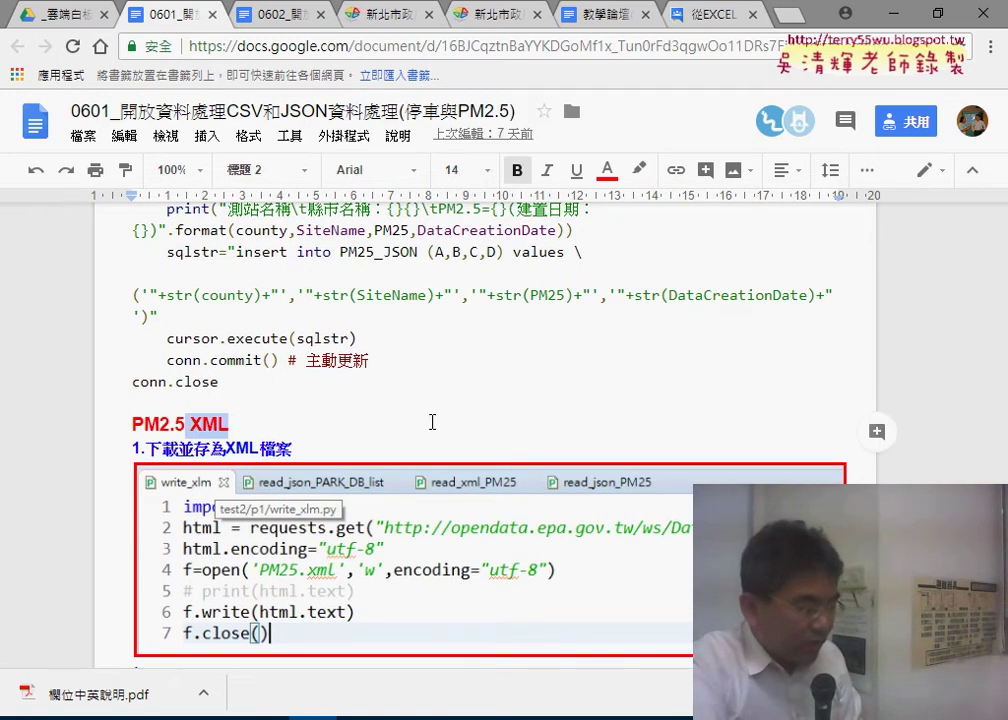
scroll(384, 440, "down", 1)
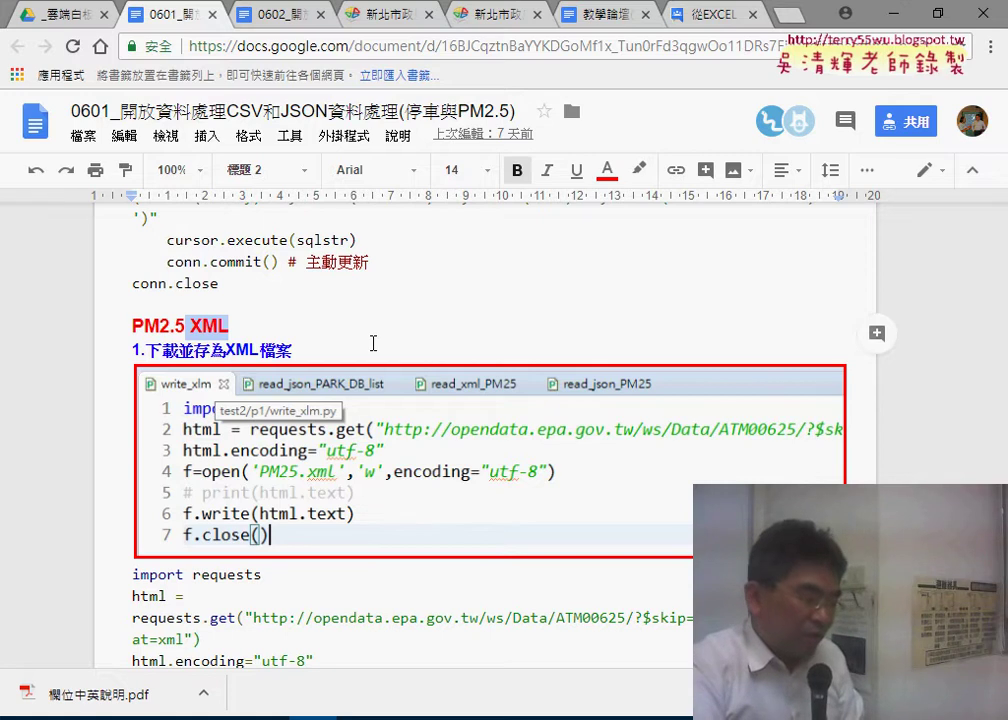
scroll(373, 343, "down", 2)
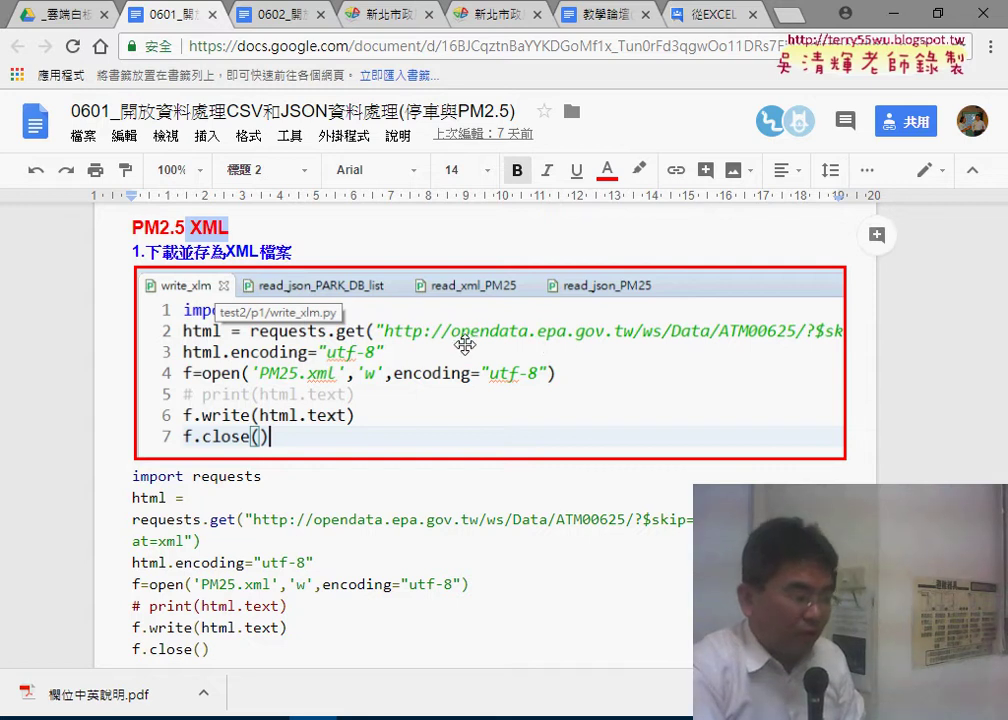
scroll(446, 348, "down", 1)
scroll(434, 351, "down", 3)
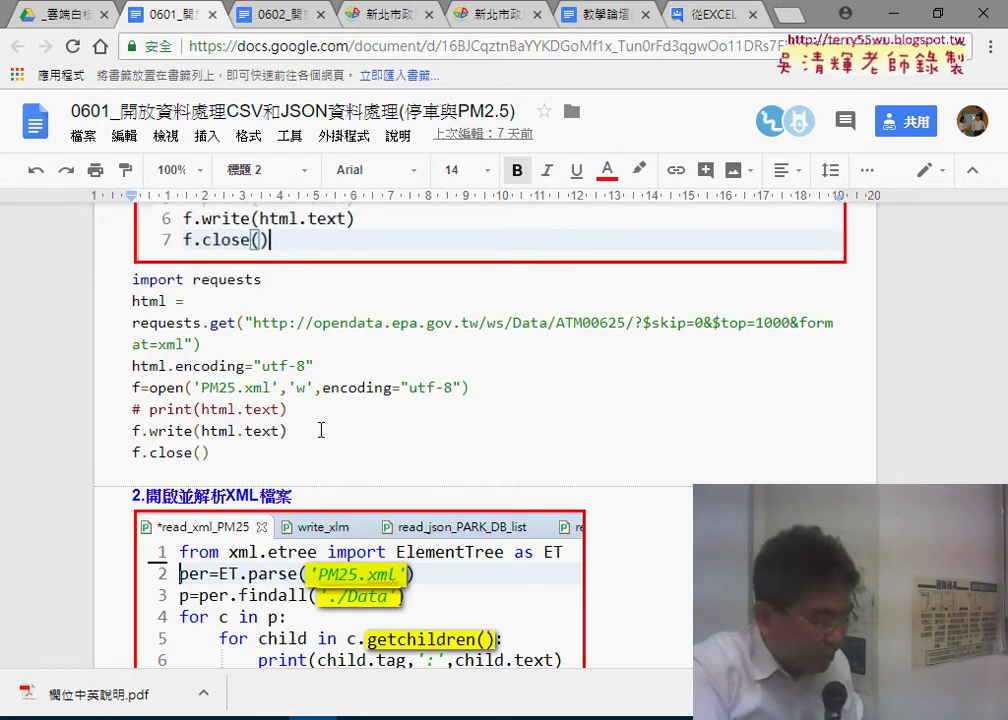
left_click_drag(130, 387, 478, 386)
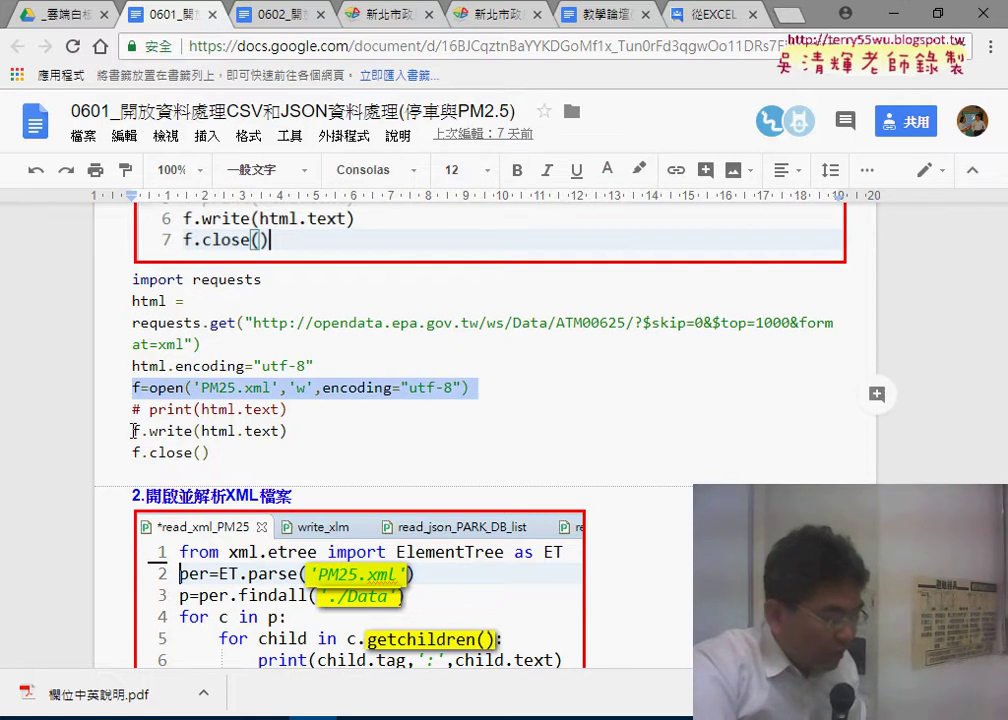
left_click_drag(134, 431, 189, 433)
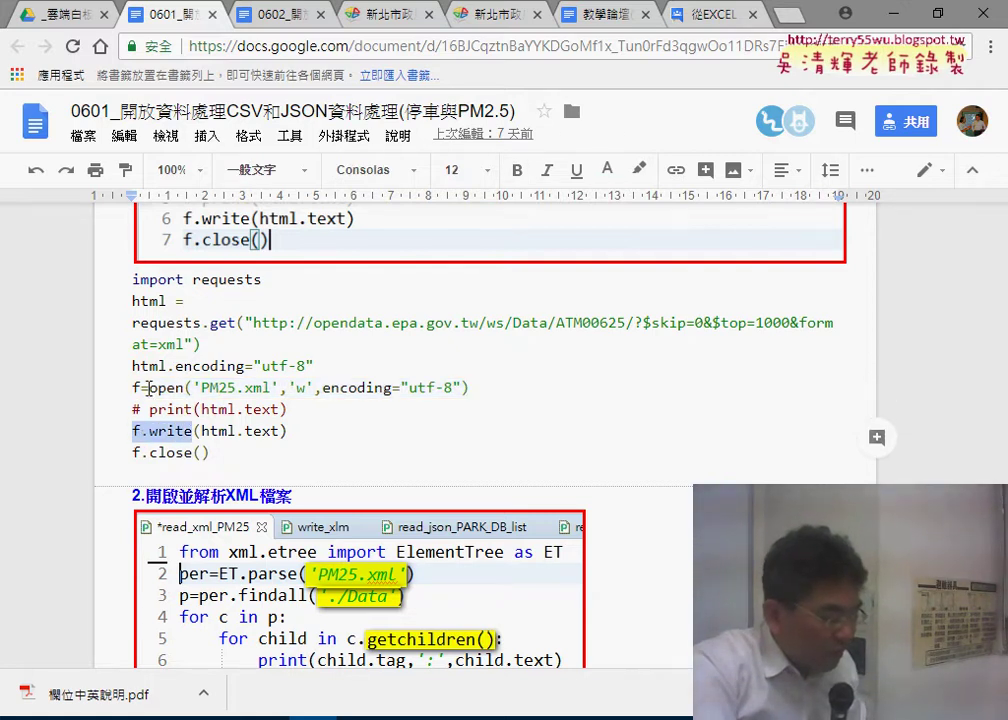
left_click_drag(149, 388, 279, 388)
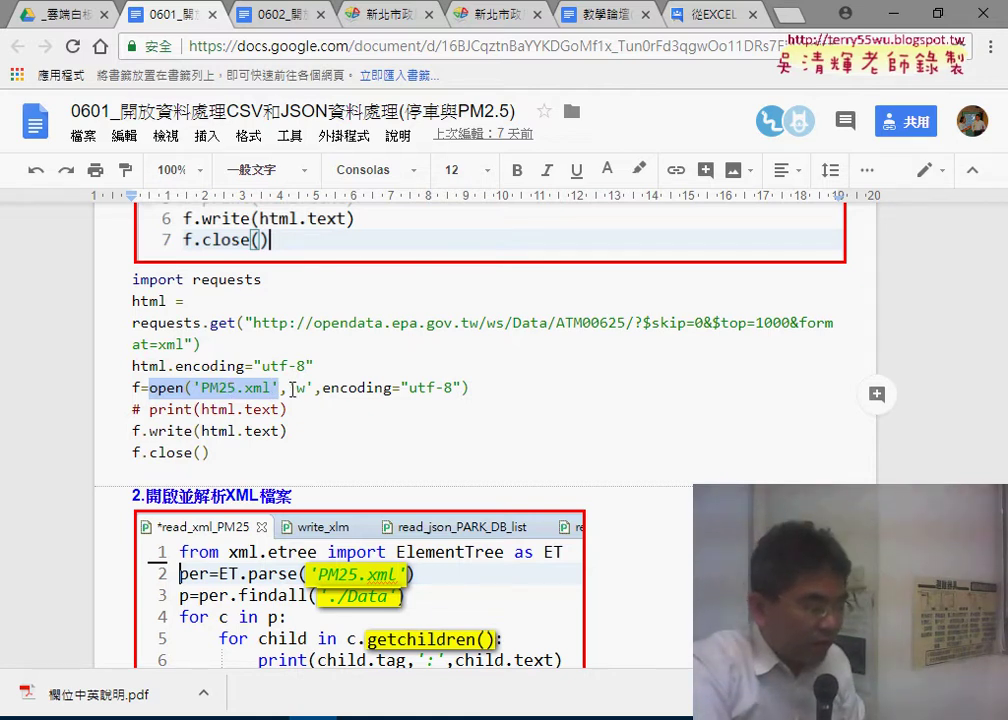
double_click(318, 387)
left_click(409, 387)
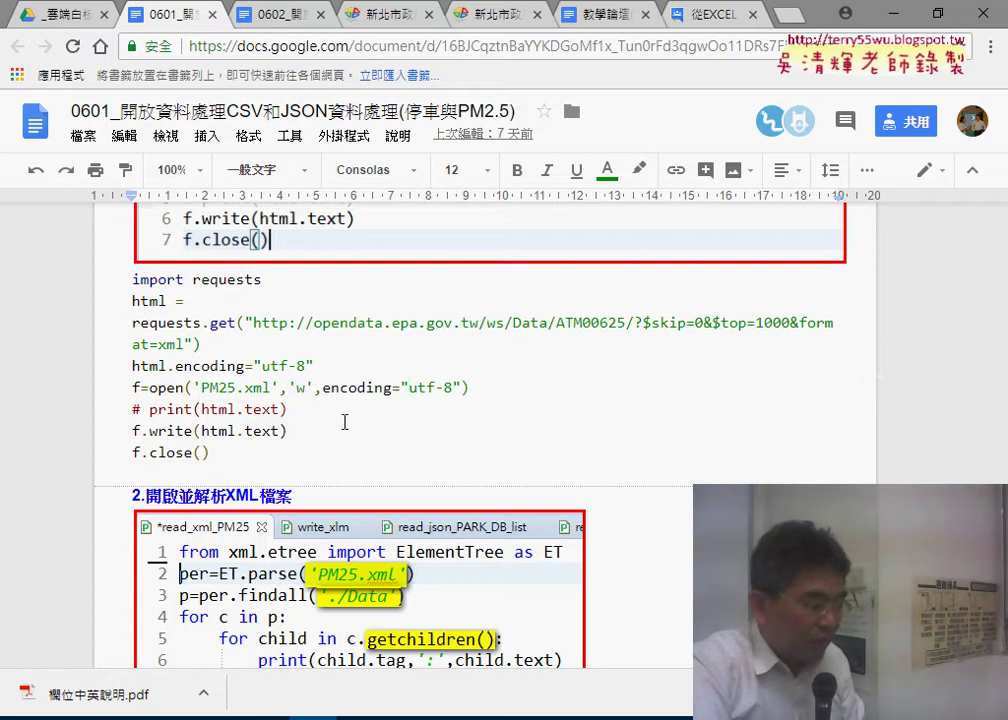
left_click_drag(297, 432, 153, 436)
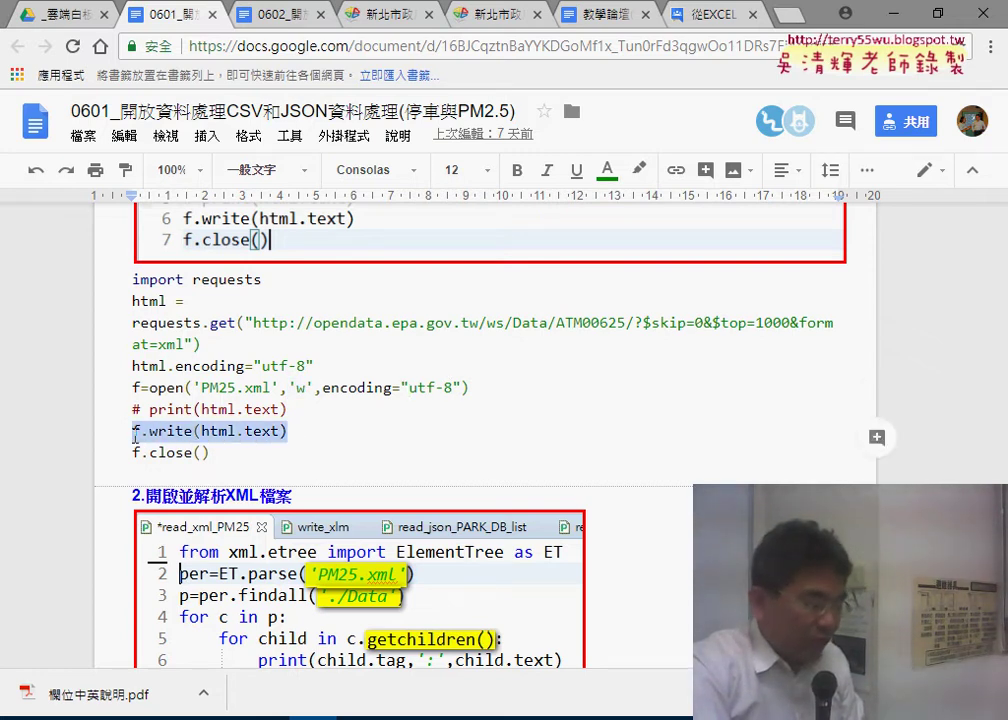
scroll(518, 407, "down", 3)
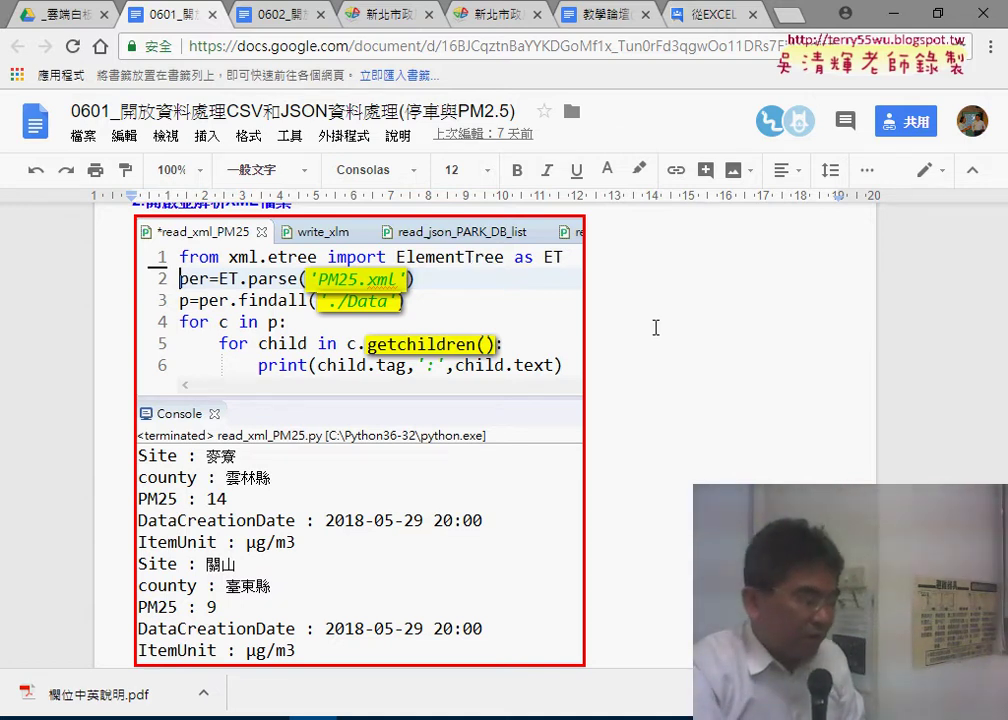
Mark and then clear the for c in p: loop line while reviewing the PM25 XML output.
scroll(655, 328, "down", 3)
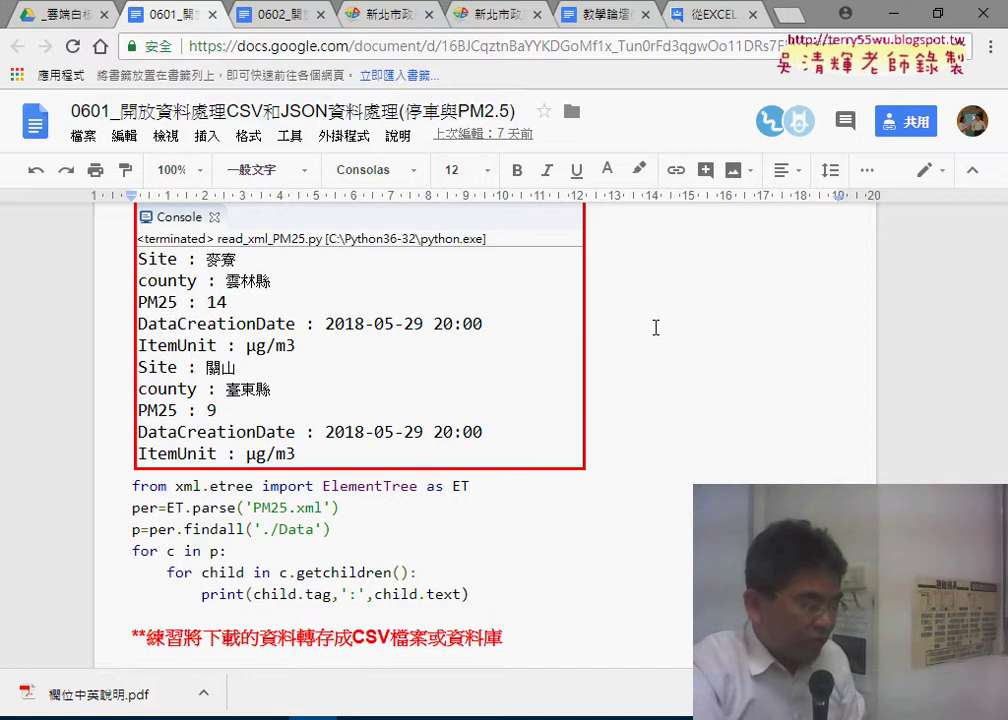
scroll(655, 328, "down", 2)
scroll(655, 328, "down", 1)
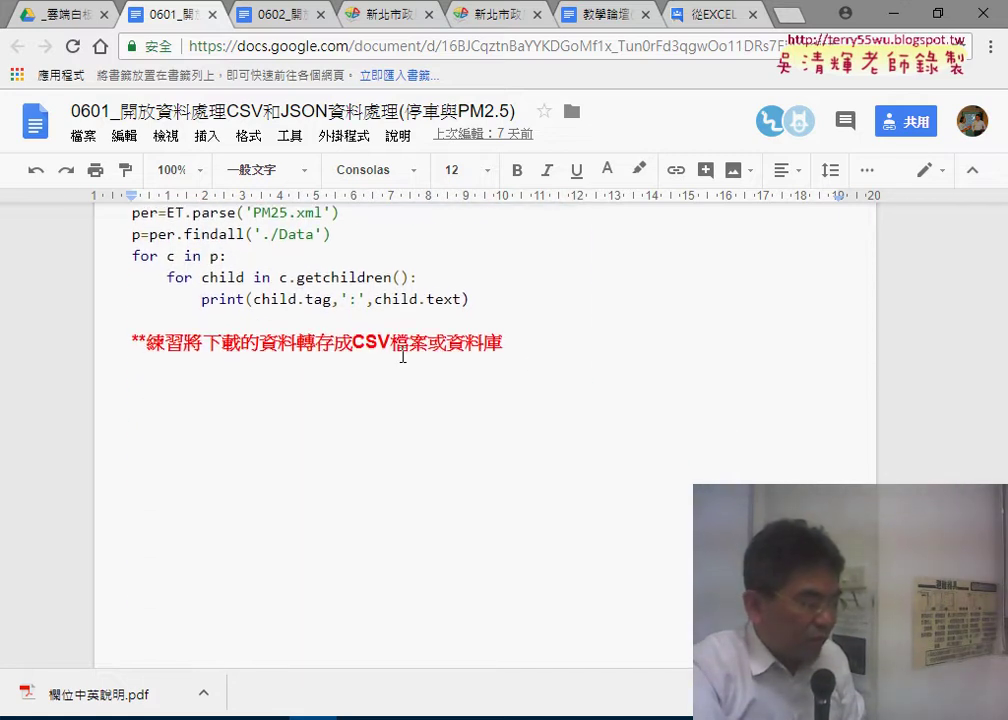
left_click_drag(133, 257, 241, 257)
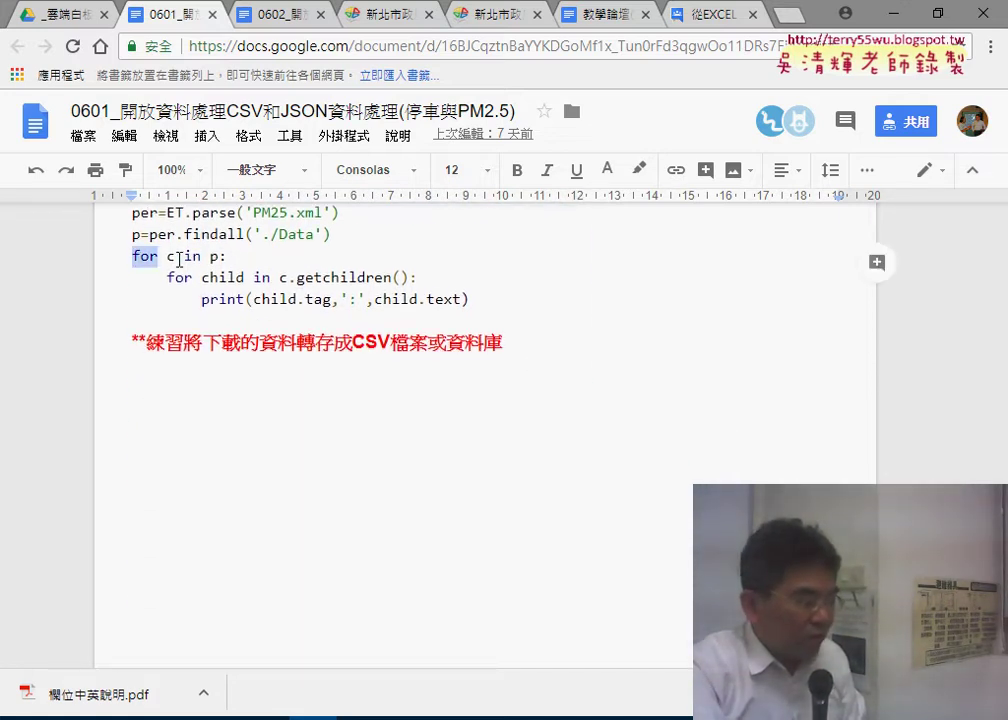
scroll(336, 257, "up", 1)
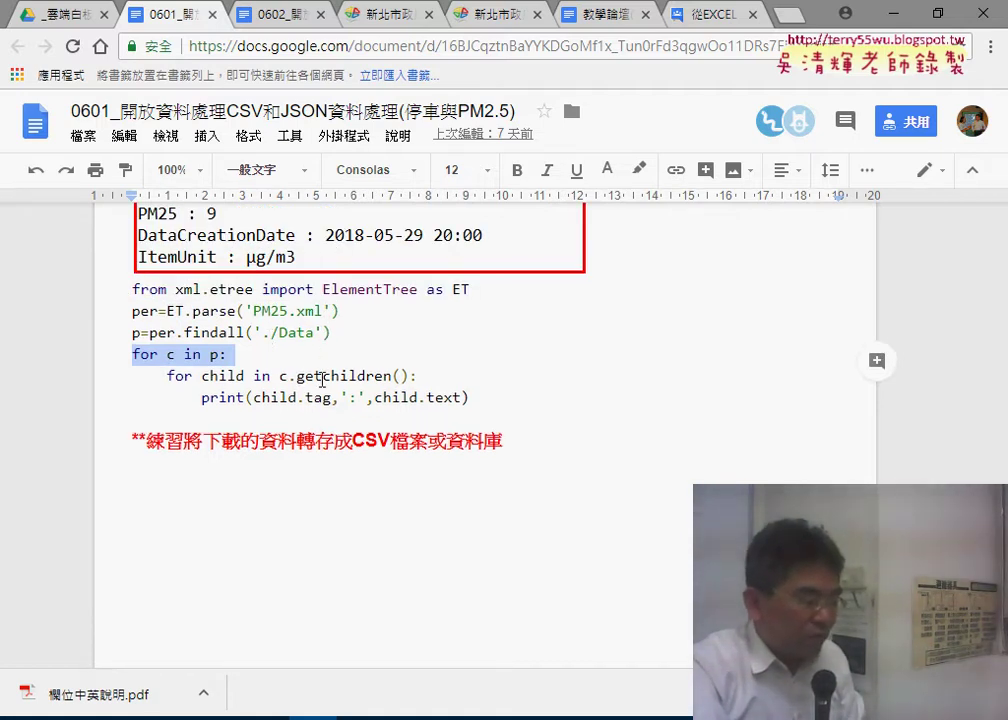
left_click(322, 379)
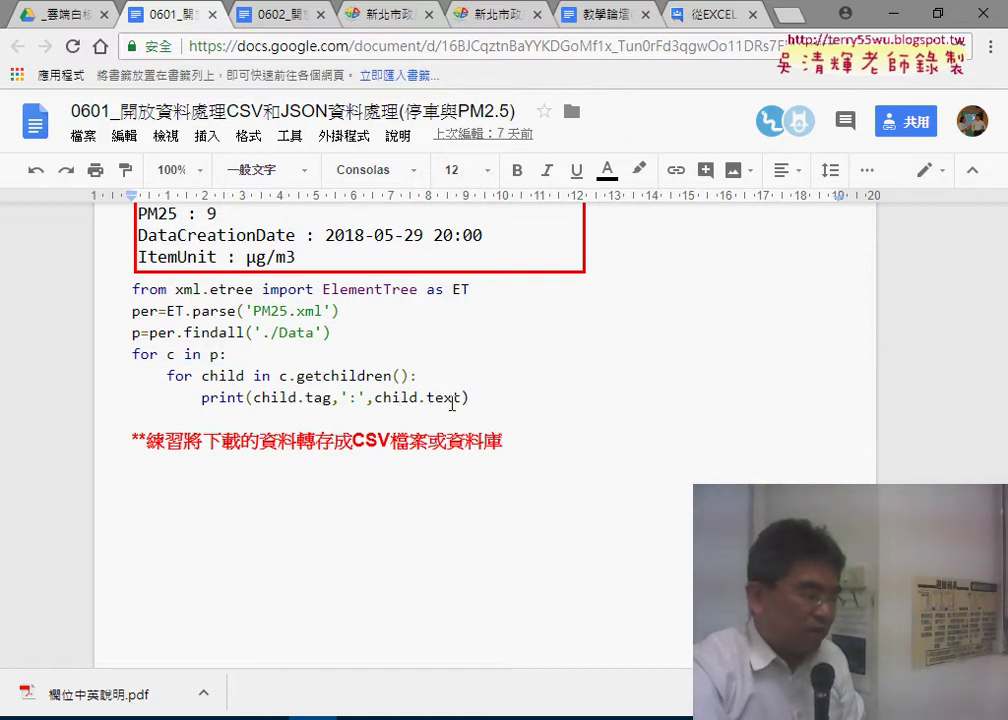
scroll(607, 414, "down", 3)
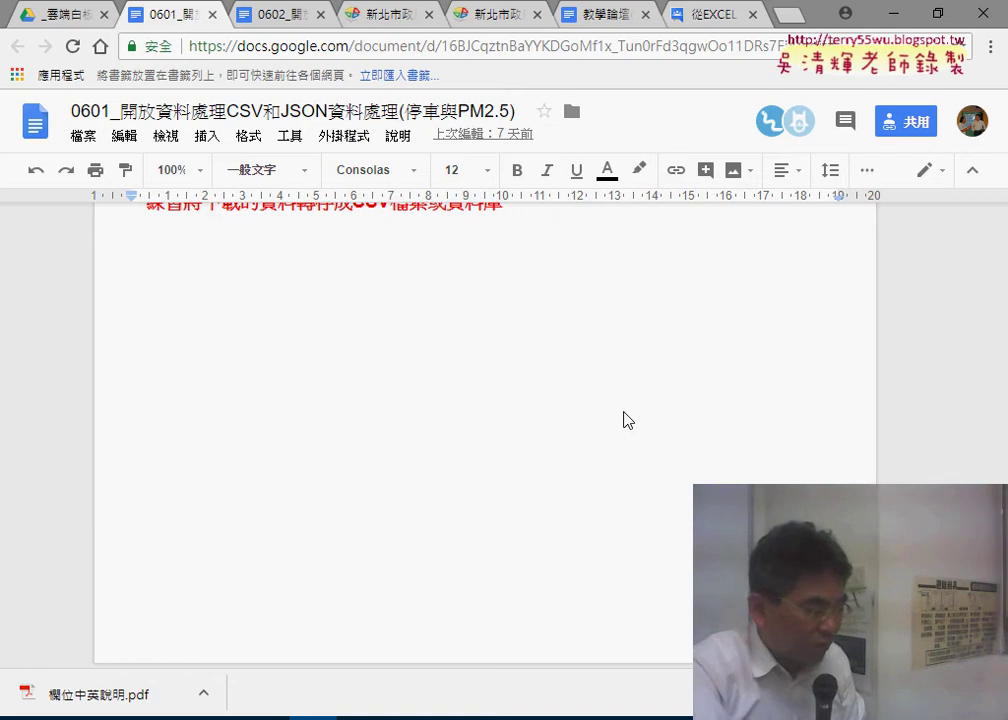
scroll(623, 420, "up", 4)
scroll(623, 420, "up", 2)
scroll(624, 415, "down", 1)
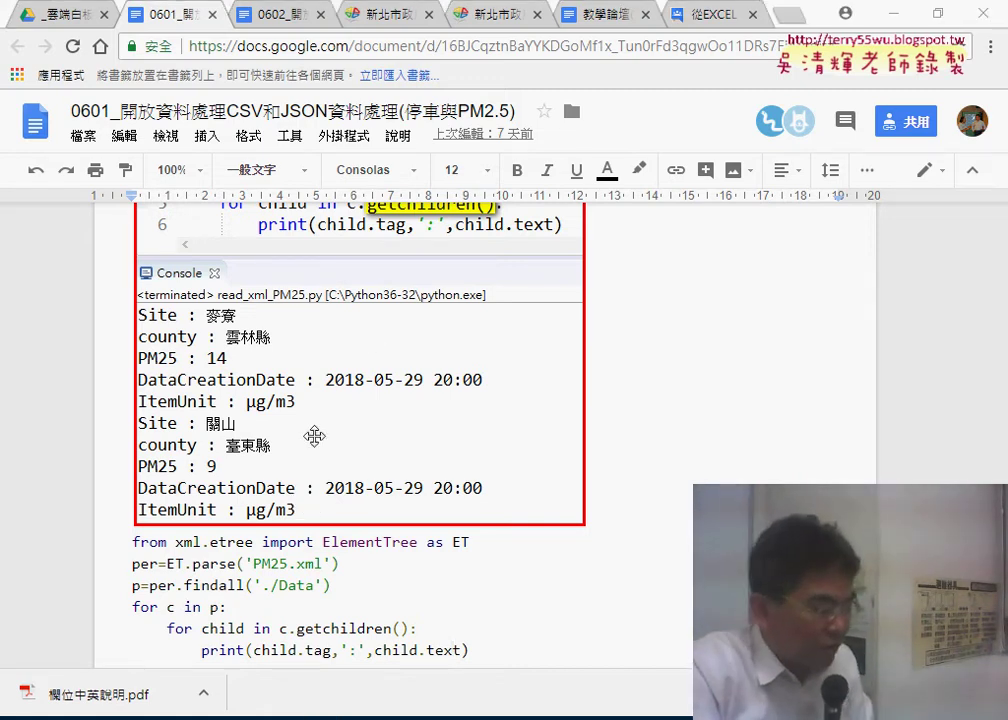
Open the tcfst_python_2018 forum's 第8次上課 post and its lesson video playlist.
left_click(615, 24)
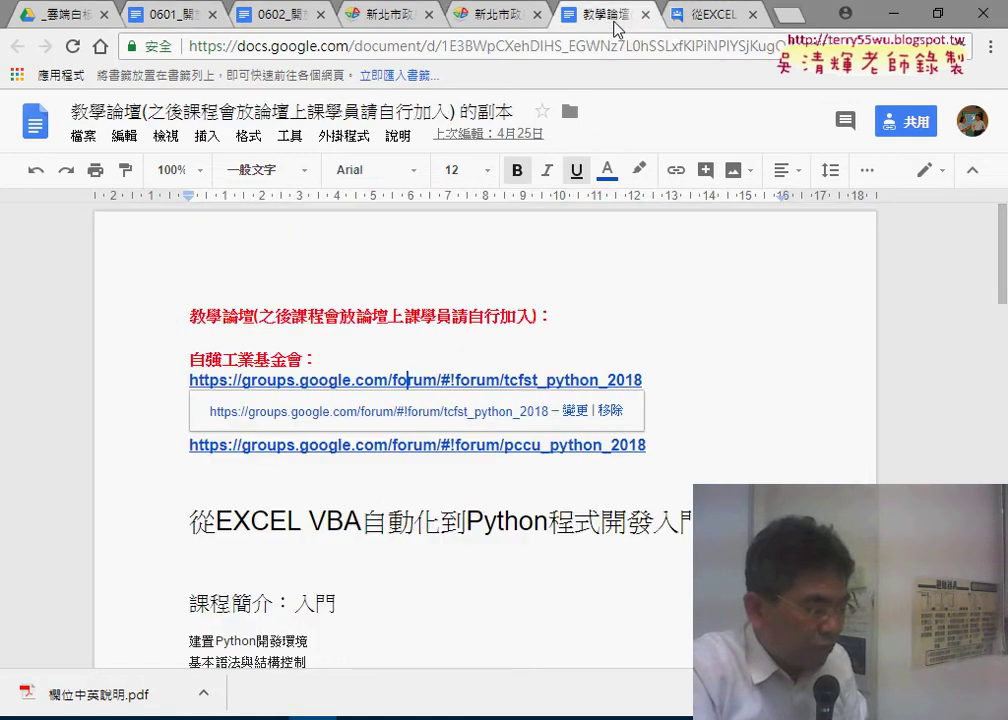
left_click(473, 412)
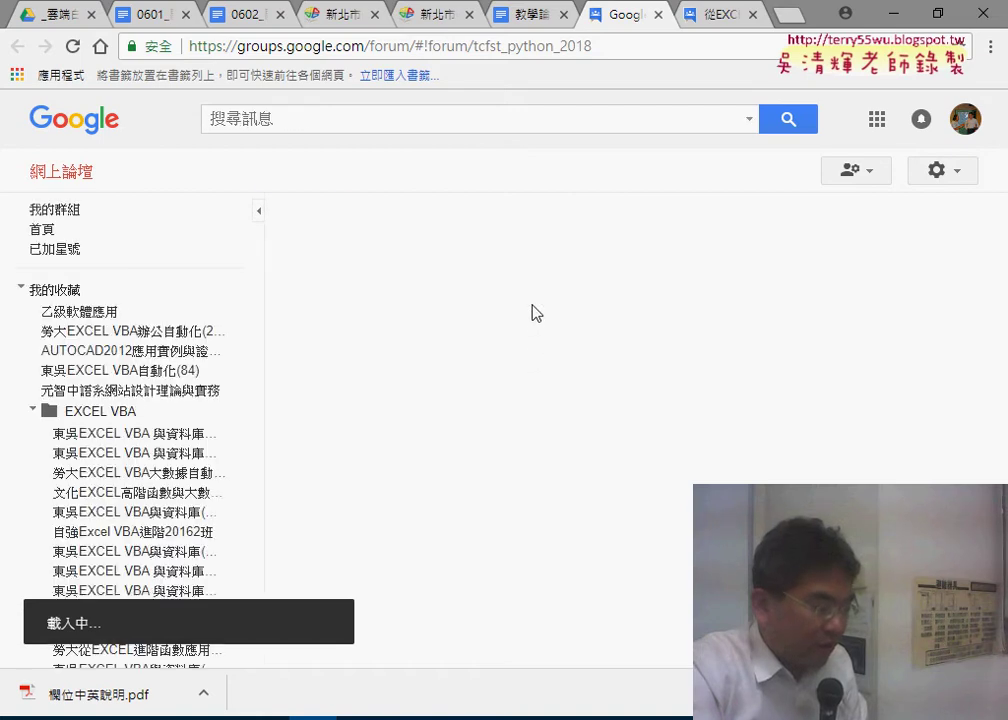
left_click(500, 652)
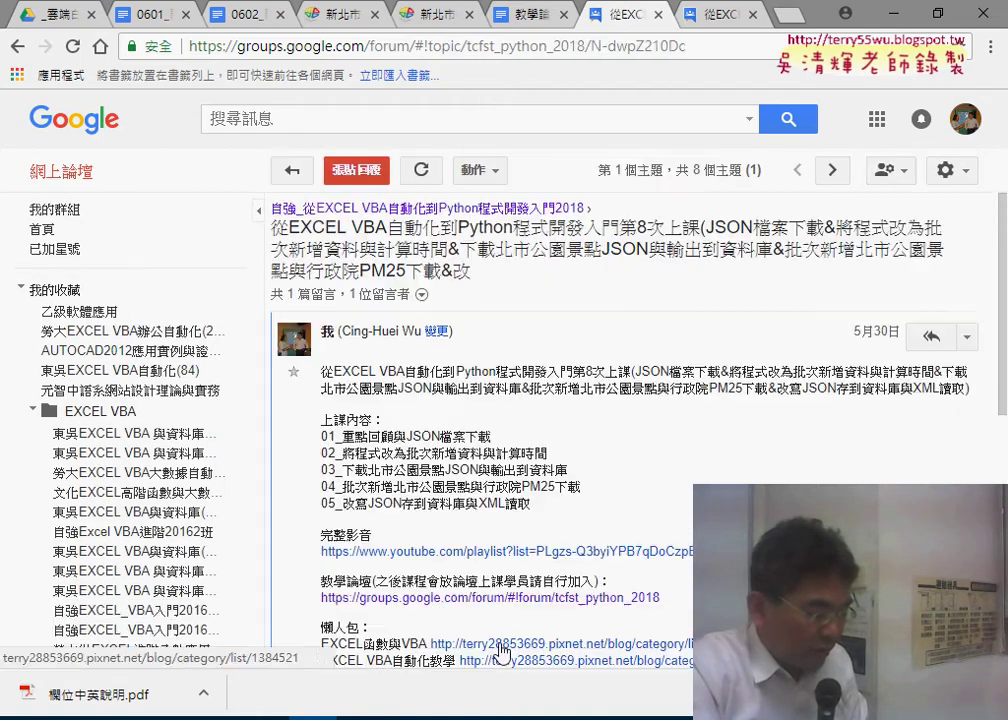
left_click(566, 560)
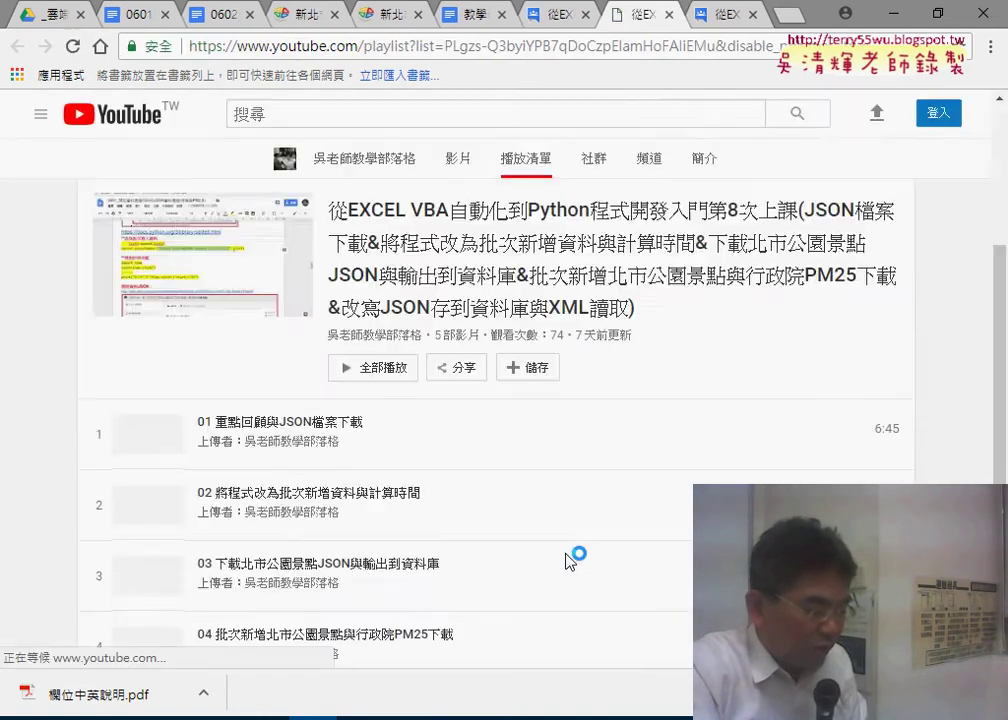
Scroll through playlist videos 01–05, then close the YouTube tab to return to the forum post.
scroll(601, 425, "down", 2)
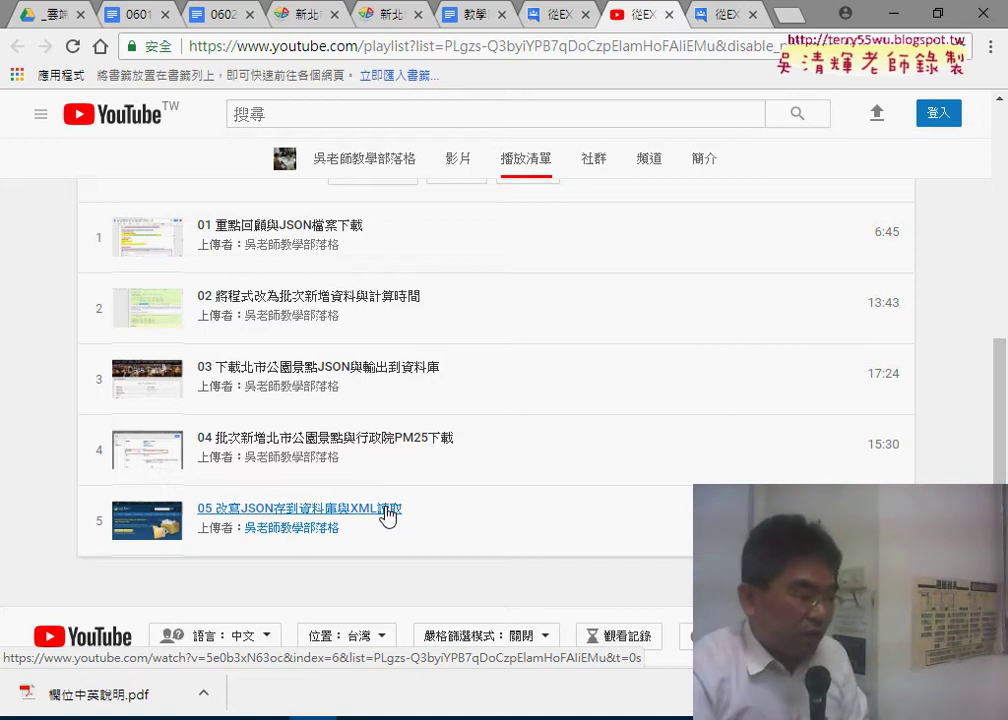
left_click(668, 14)
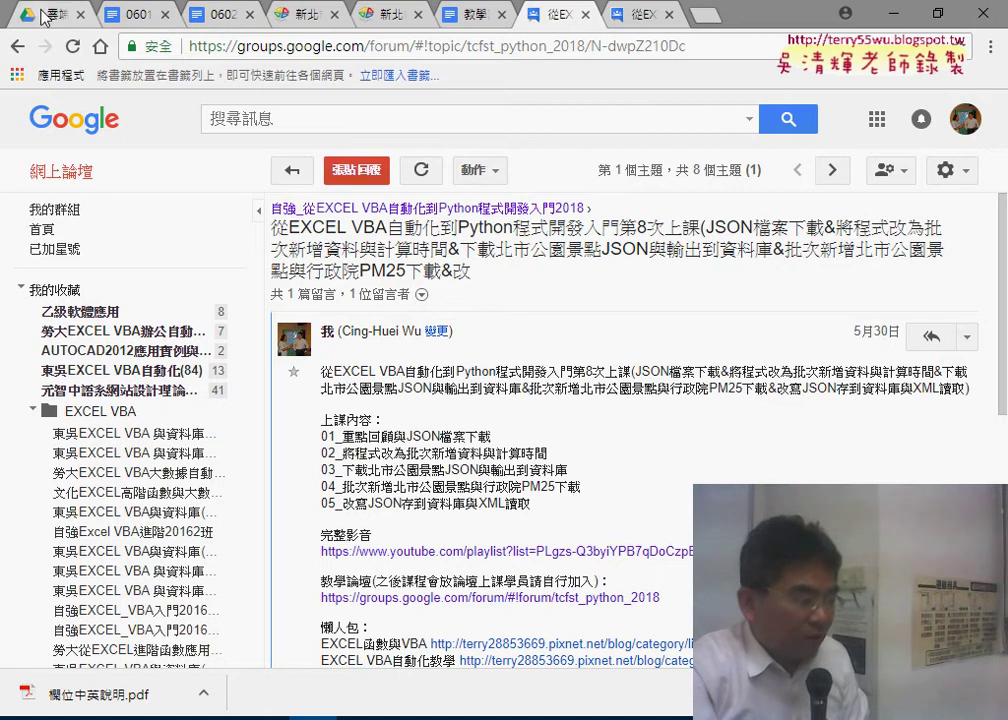
Open 0602_開放資料處理練習題:新北市開放資料JSON from the Drive course folder.
left_click(45, 14)
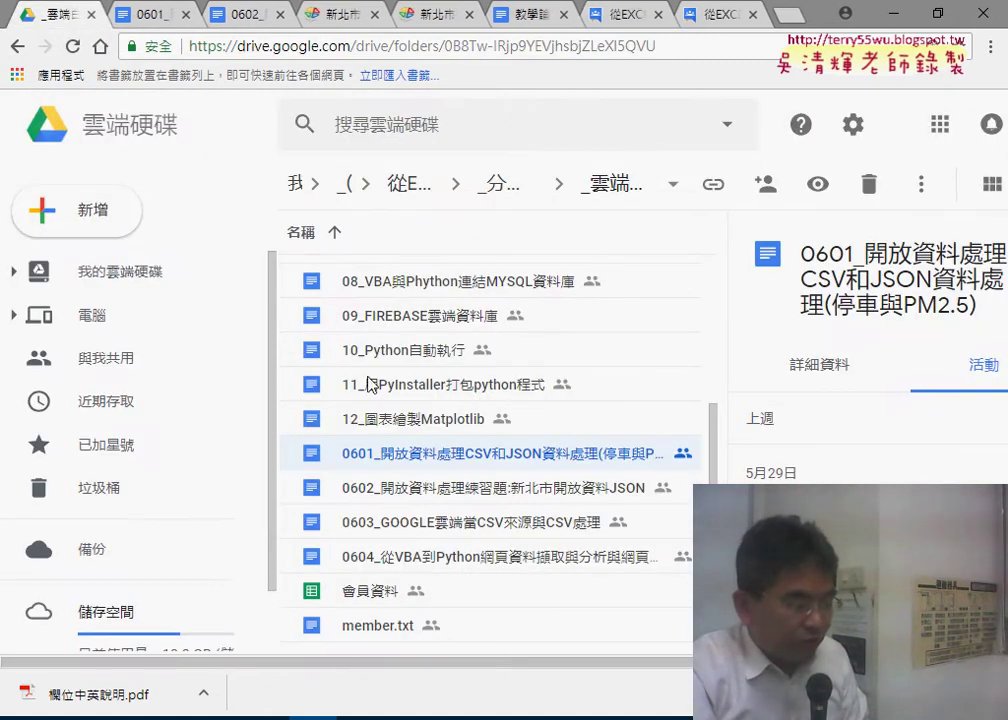
double_click(483, 490)
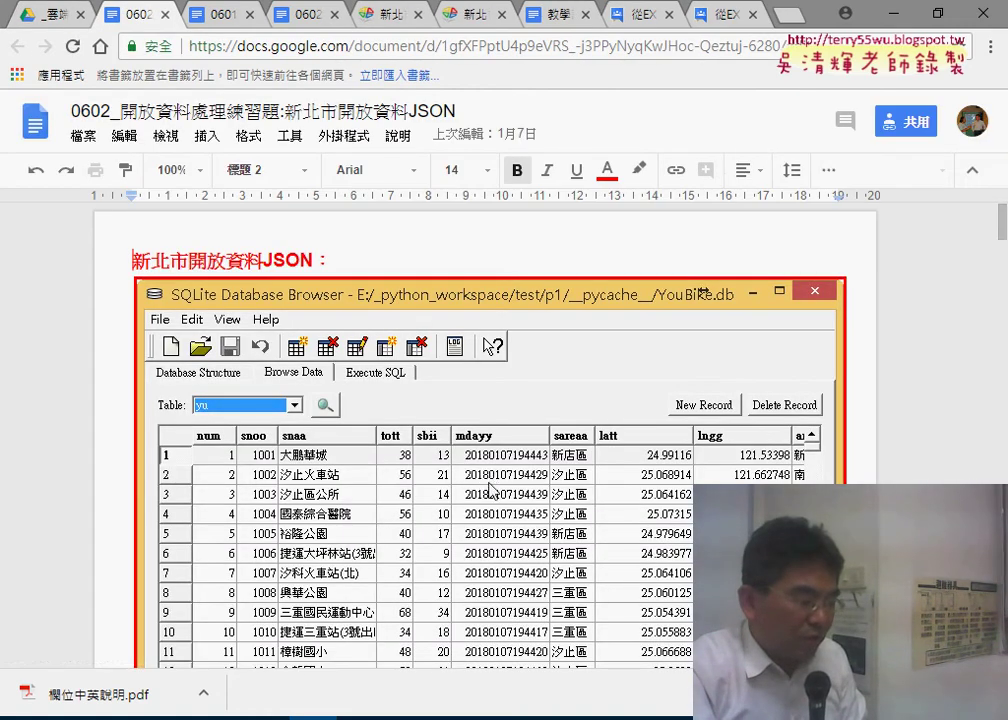
Scroll to the YouBike section and follow its data.ntpc.gov.tw dataset link in a new tab.
scroll(510, 300, "down", 3)
scroll(512, 316, "down", 2)
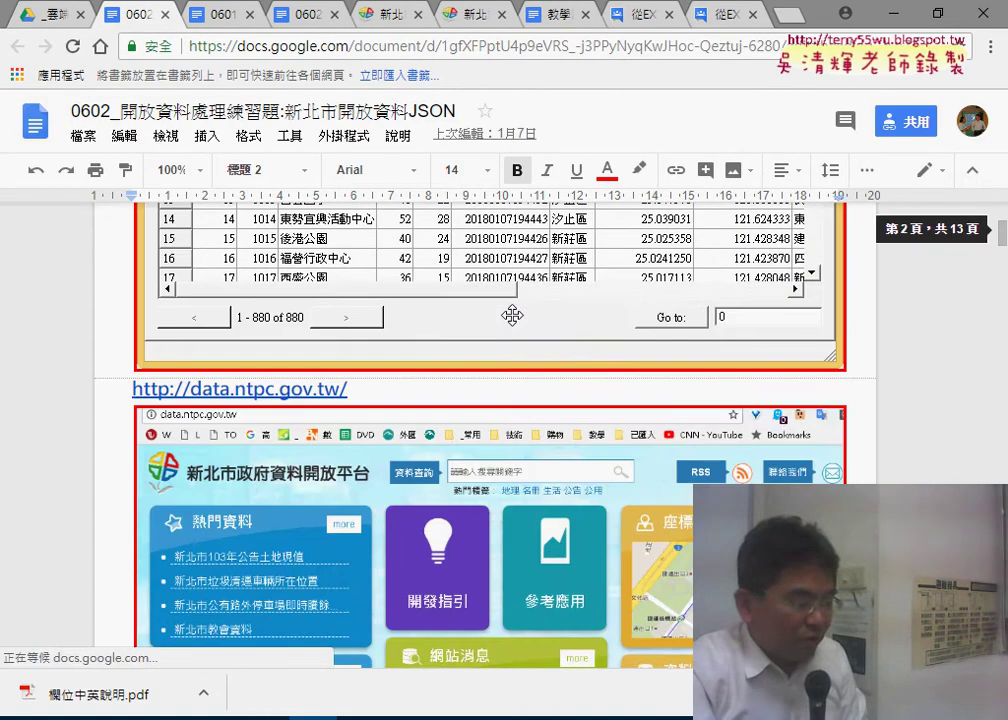
scroll(512, 316, "down", 1)
scroll(393, 373, "down", 2)
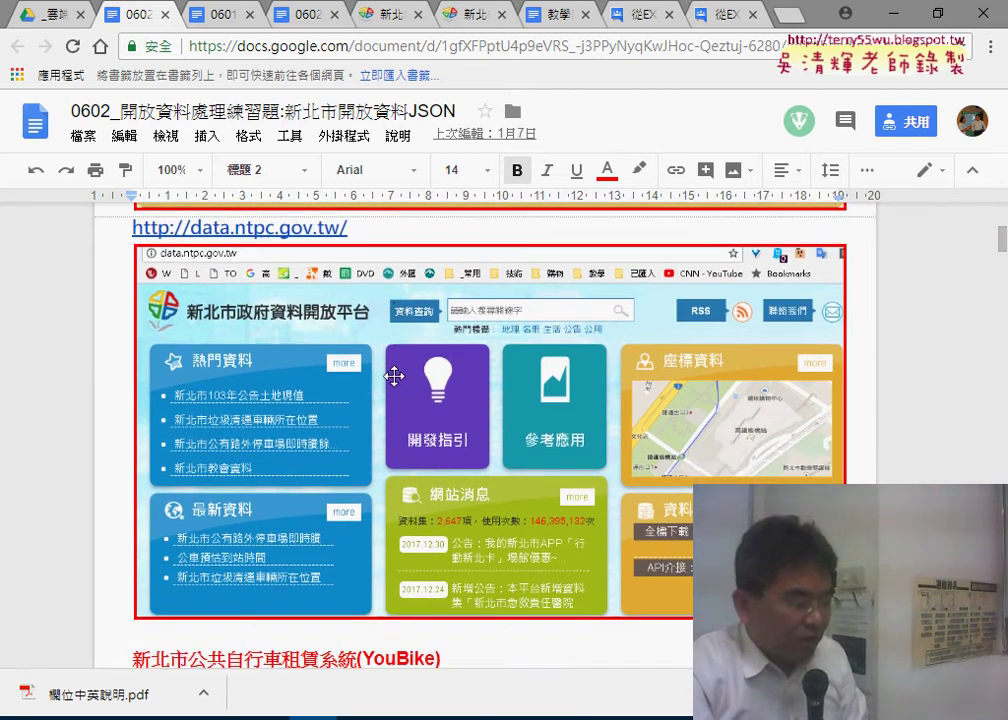
scroll(393, 372, "down", 2)
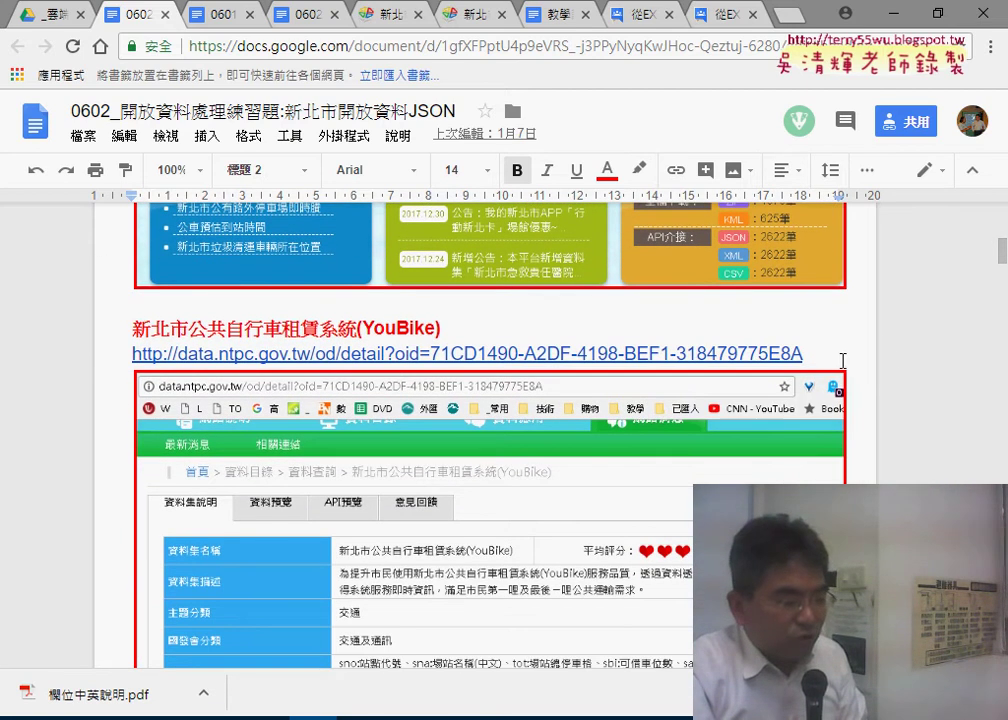
left_click(826, 352)
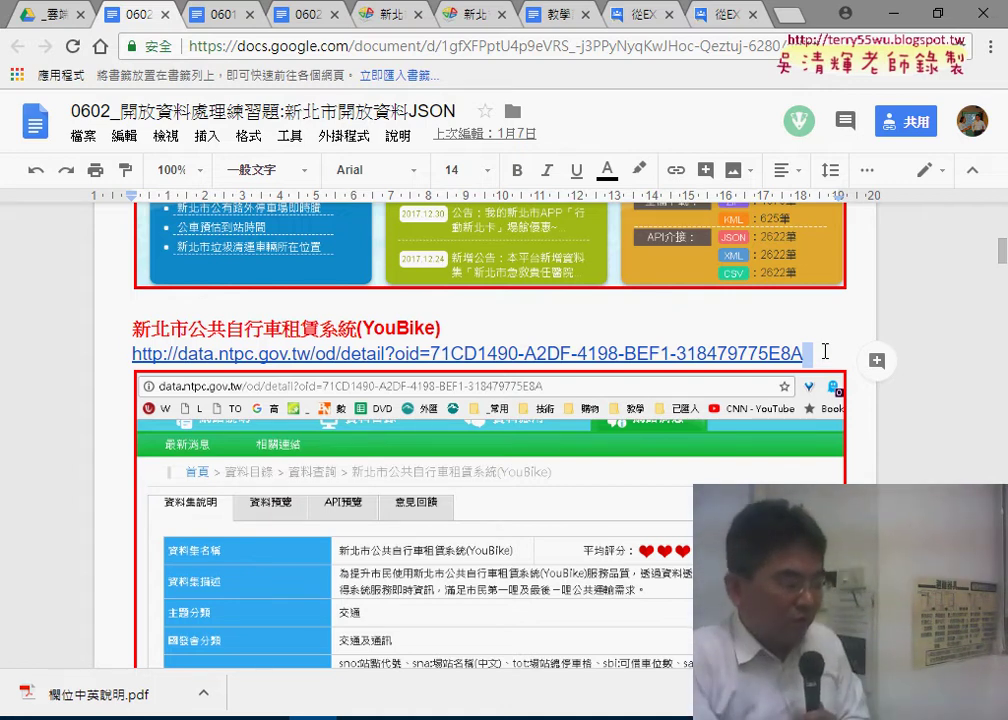
left_click(499, 353)
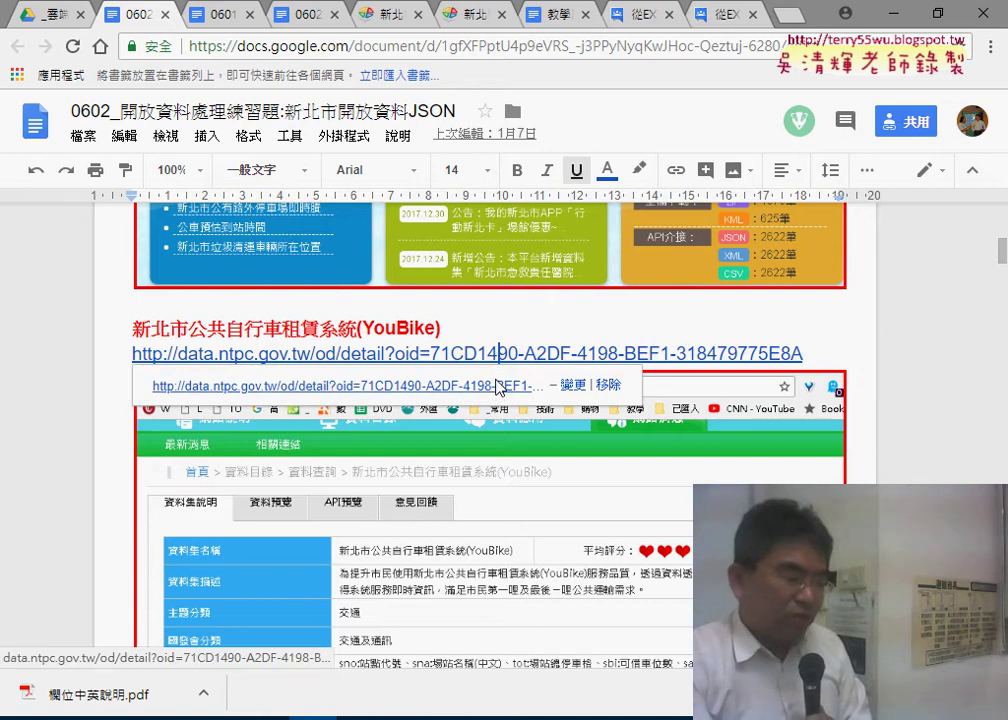
left_click(499, 386)
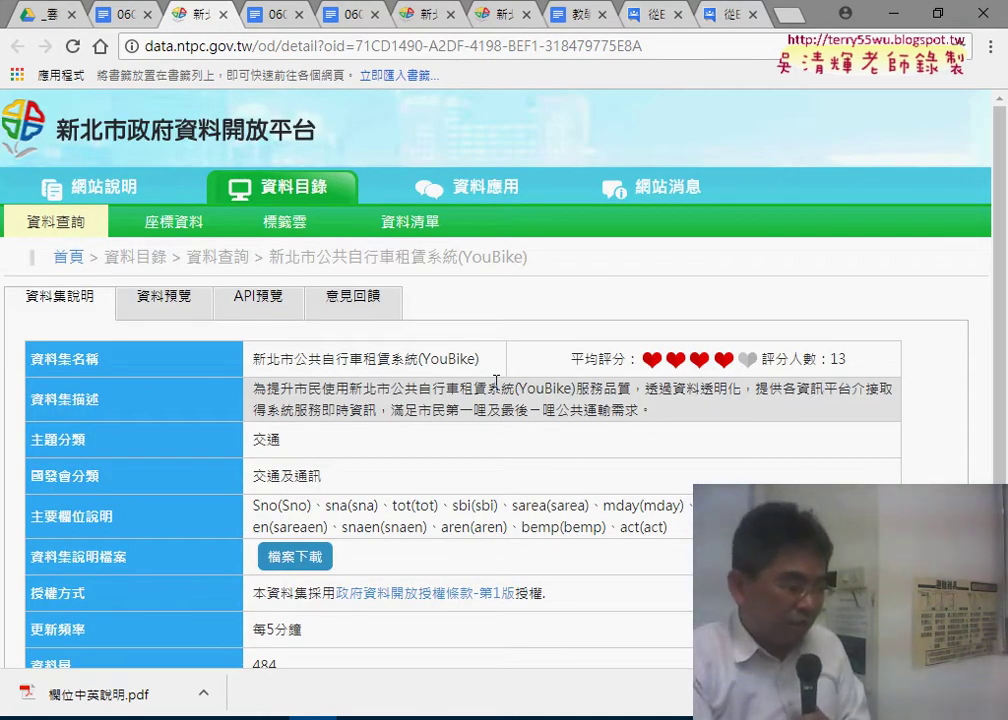
Review the YouBike dataset's 全檔下載 and API介接 rows, then scroll the 0602 practice notes.
scroll(496, 381, "down", 3)
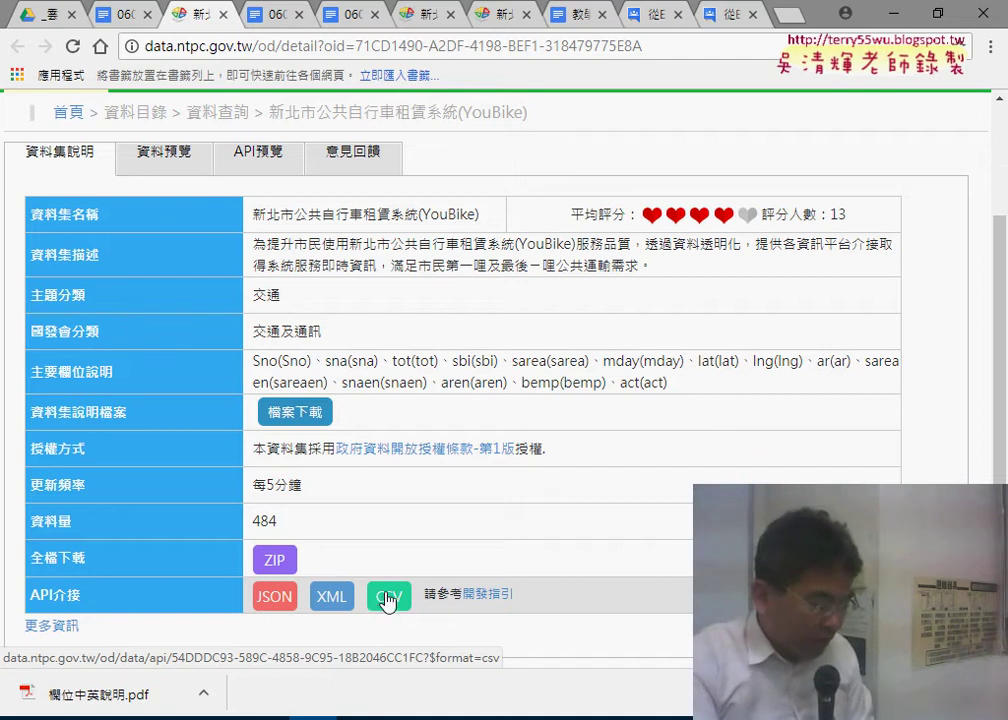
left_click(120, 16)
scroll(428, 289, "down", 3)
scroll(435, 289, "down", 2)
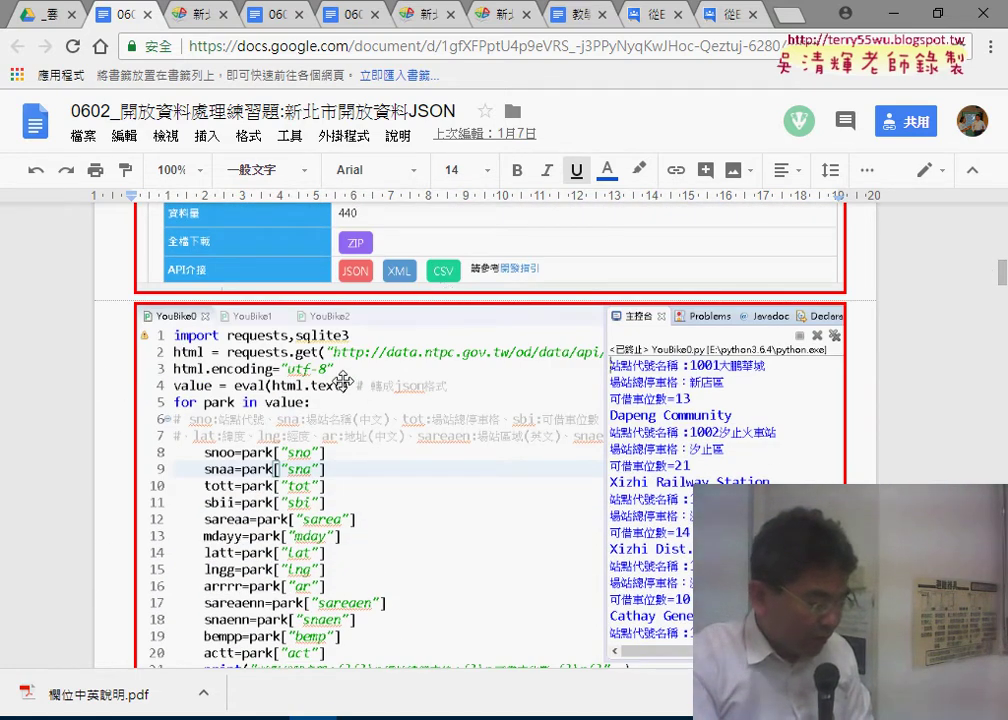
scroll(286, 388, "down", 1)
scroll(288, 387, "down", 3)
scroll(289, 386, "down", 1)
scroll(291, 385, "down", 1)
scroll(288, 390, "down", 2)
scroll(280, 398, "down", 1)
scroll(272, 405, "down", 1)
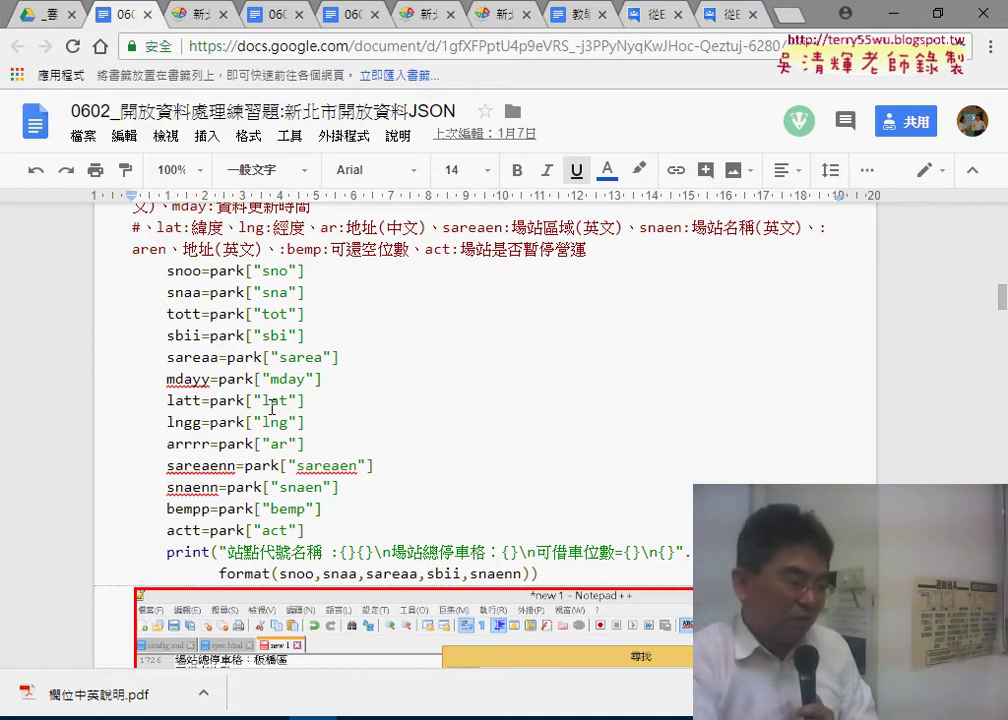
Scroll the 0602 notes down to the YouBike rental system section.
scroll(272, 407, "down", 4)
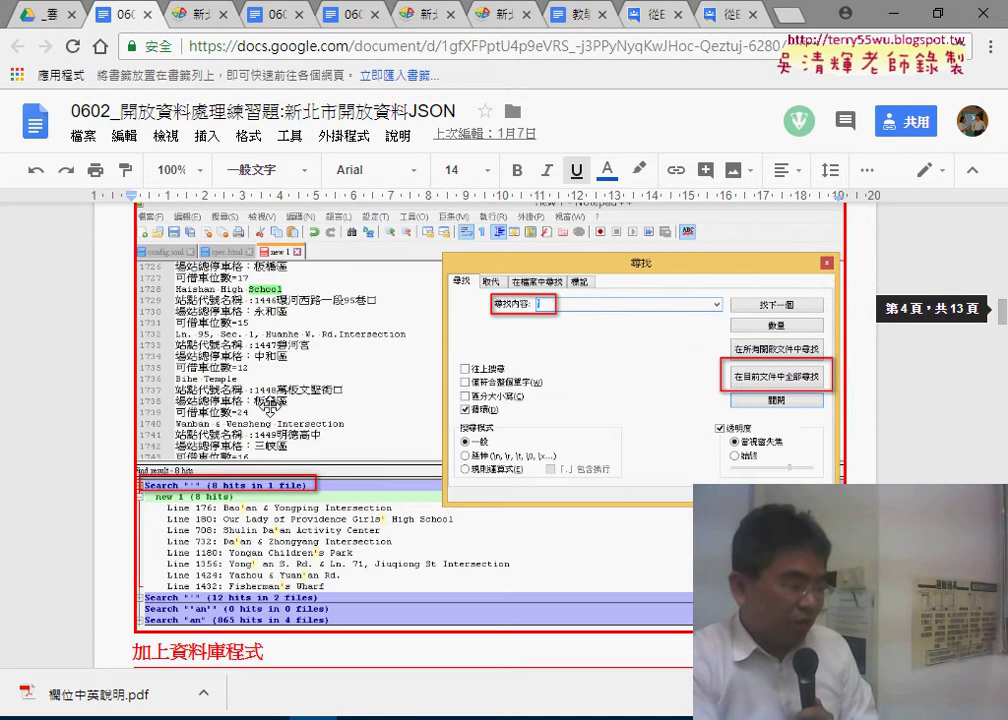
scroll(268, 405, "down", 3)
scroll(268, 405, "down", 1)
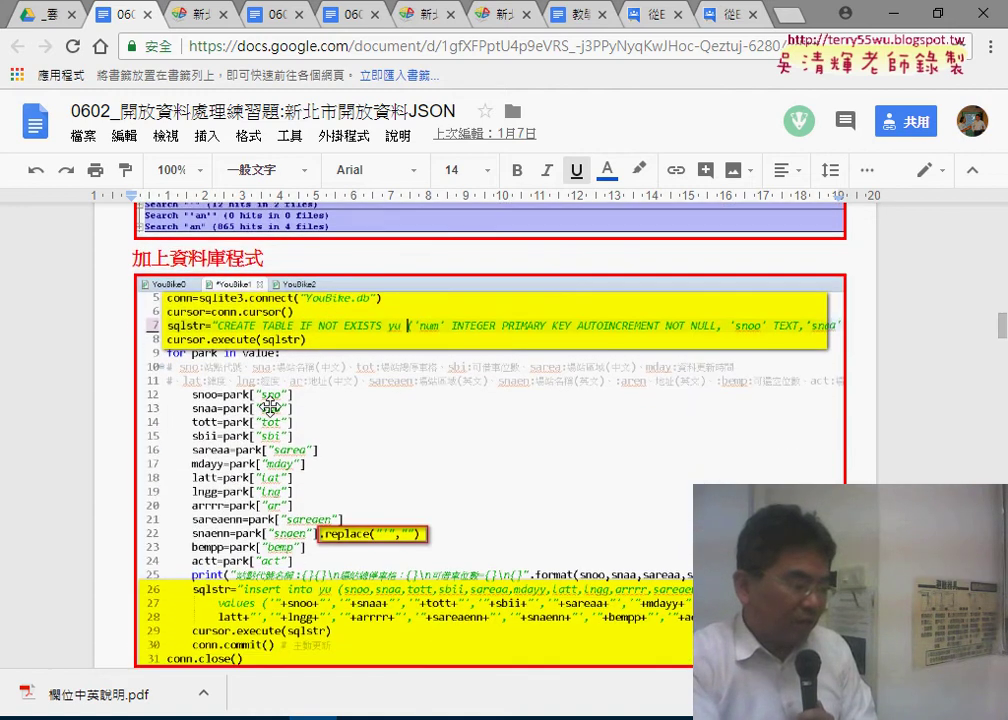
scroll(269, 405, "down", 1)
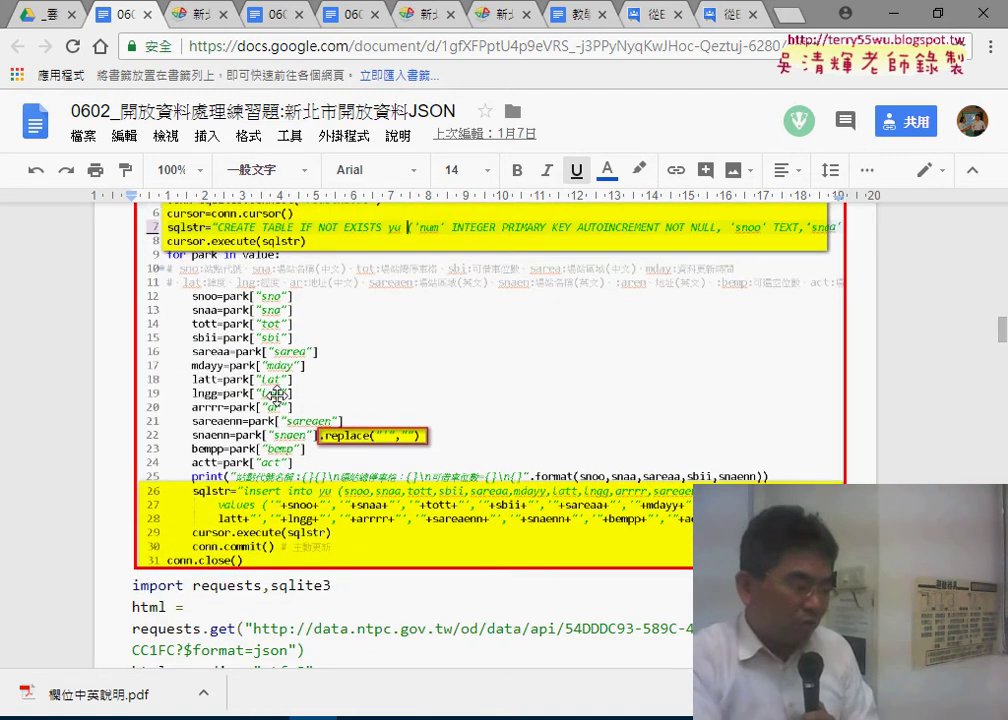
scroll(412, 445, "down", 4)
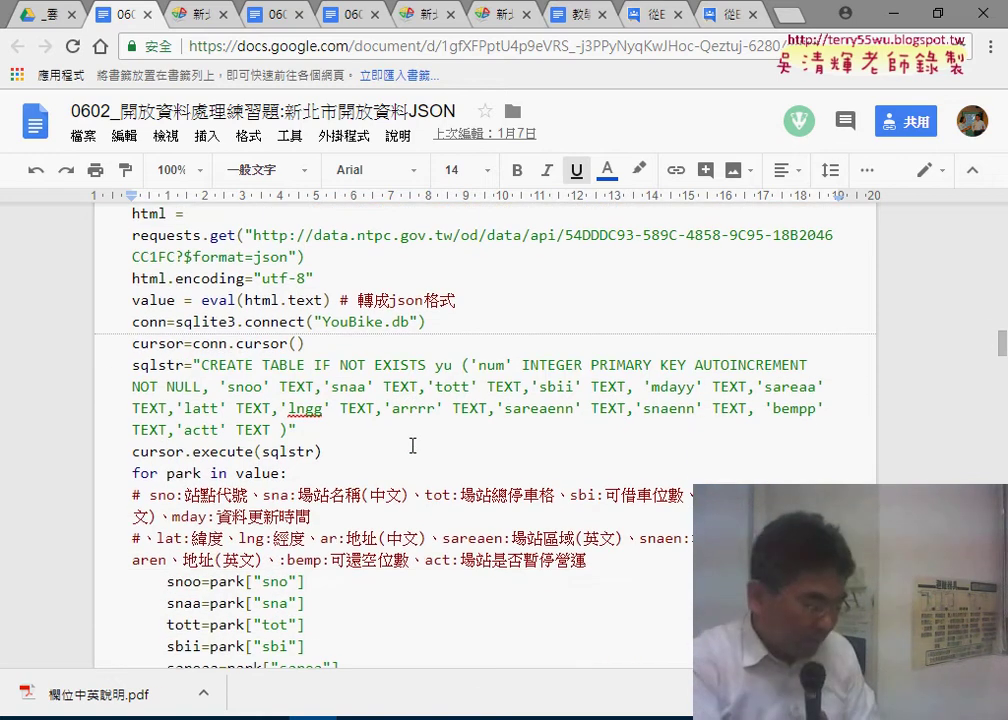
scroll(412, 445, "down", 3)
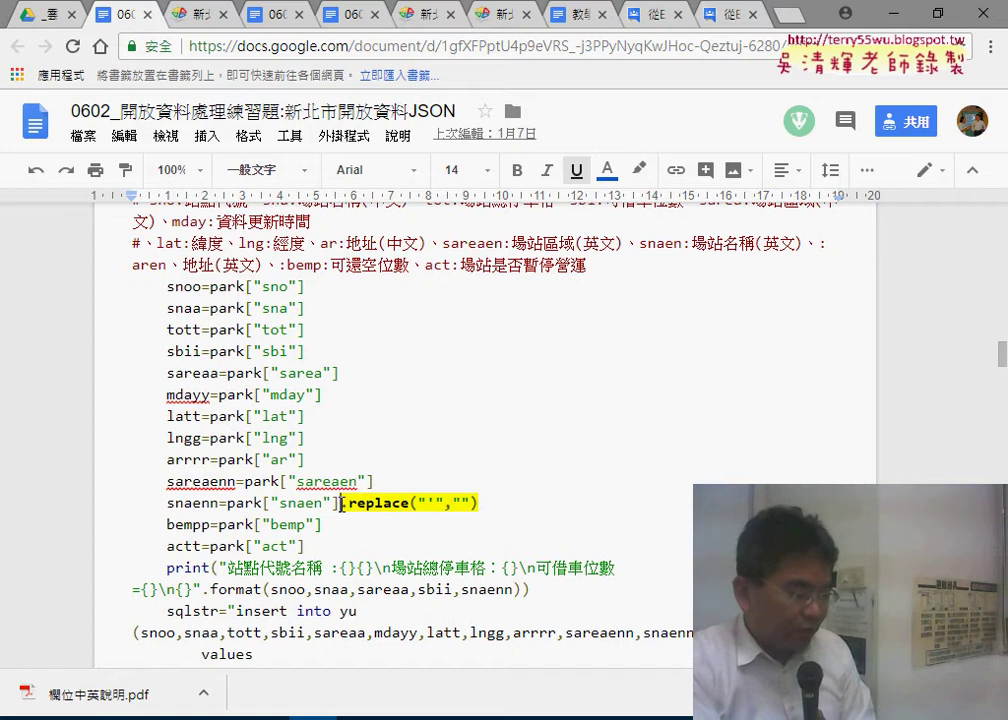
Highlight the .replace("'","") call in the YouBike code.
left_click(430, 504)
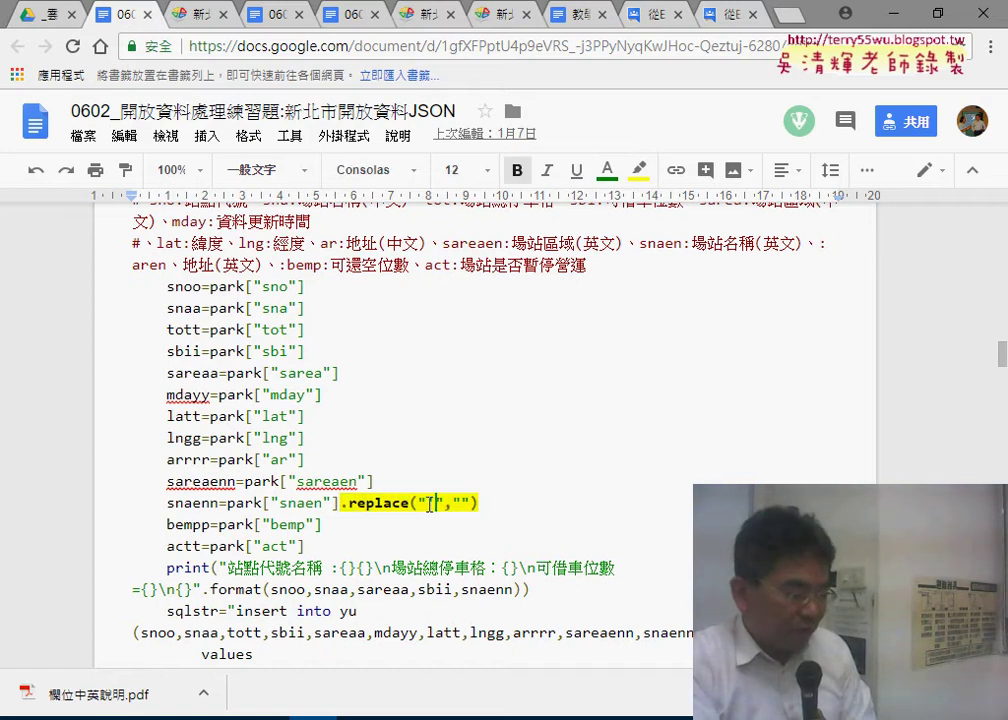
double_click(430, 504)
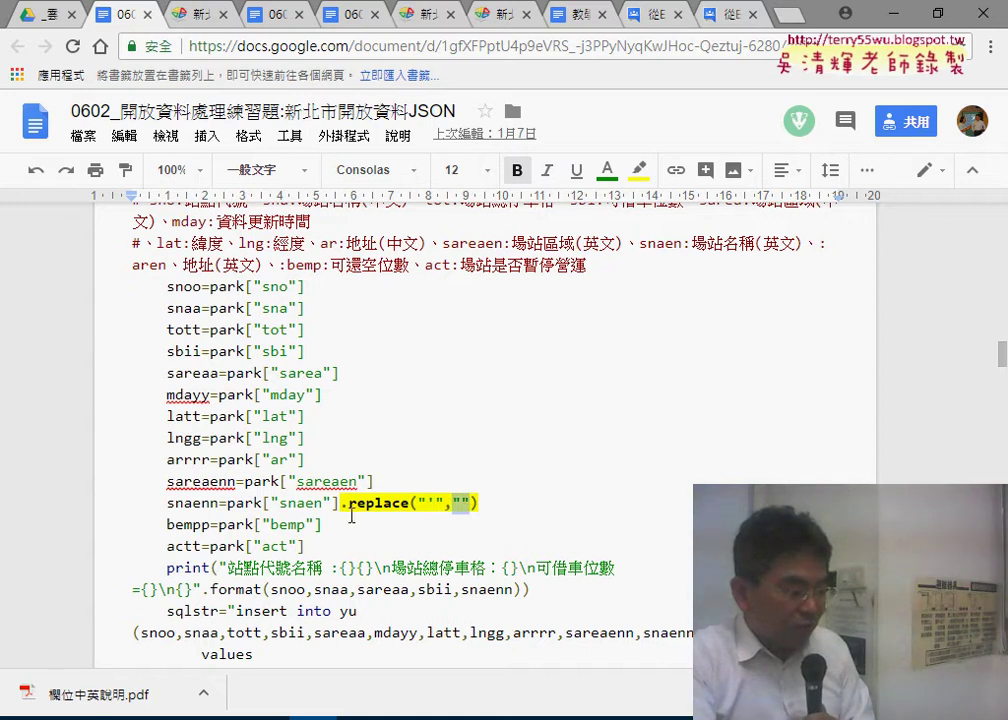
left_click_drag(338, 503, 404, 503)
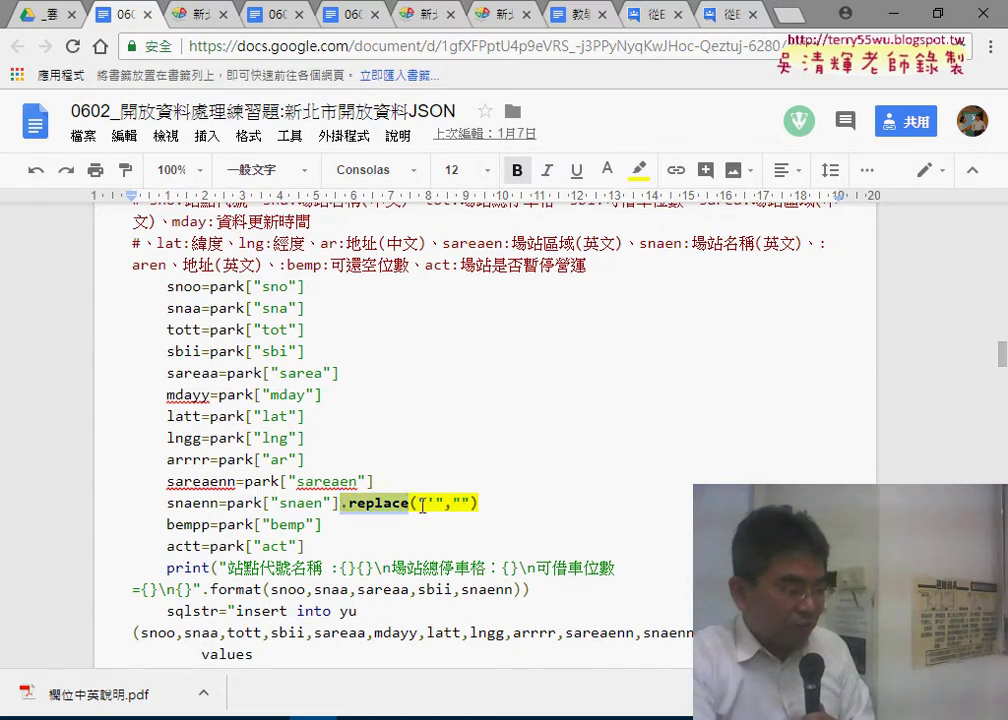
left_click(420, 505)
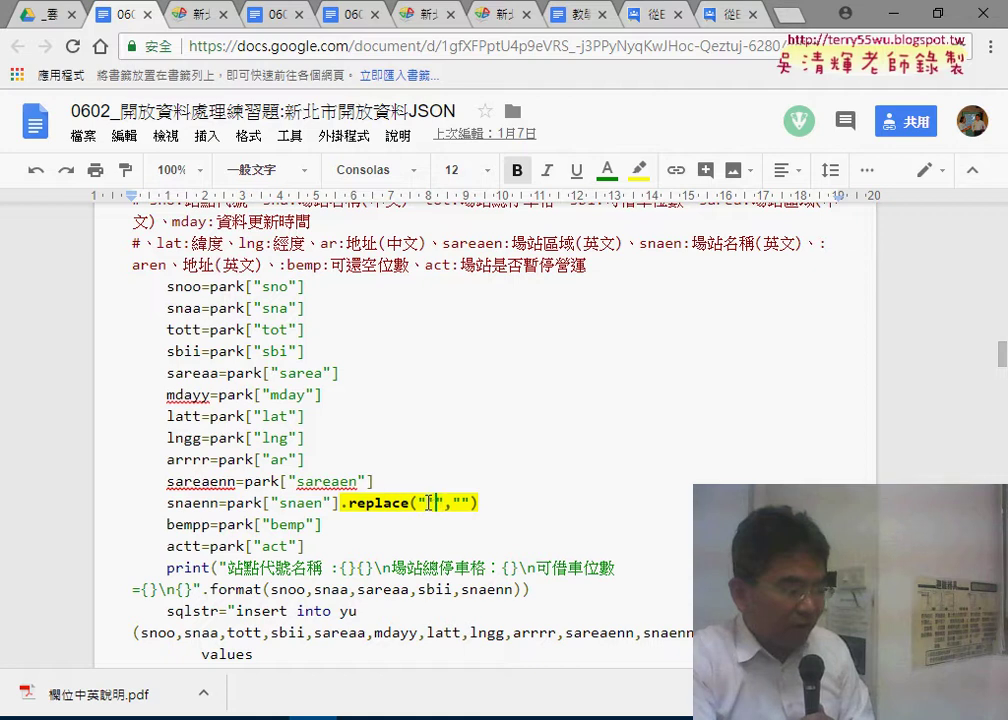
left_click_drag(482, 504, 355, 513)
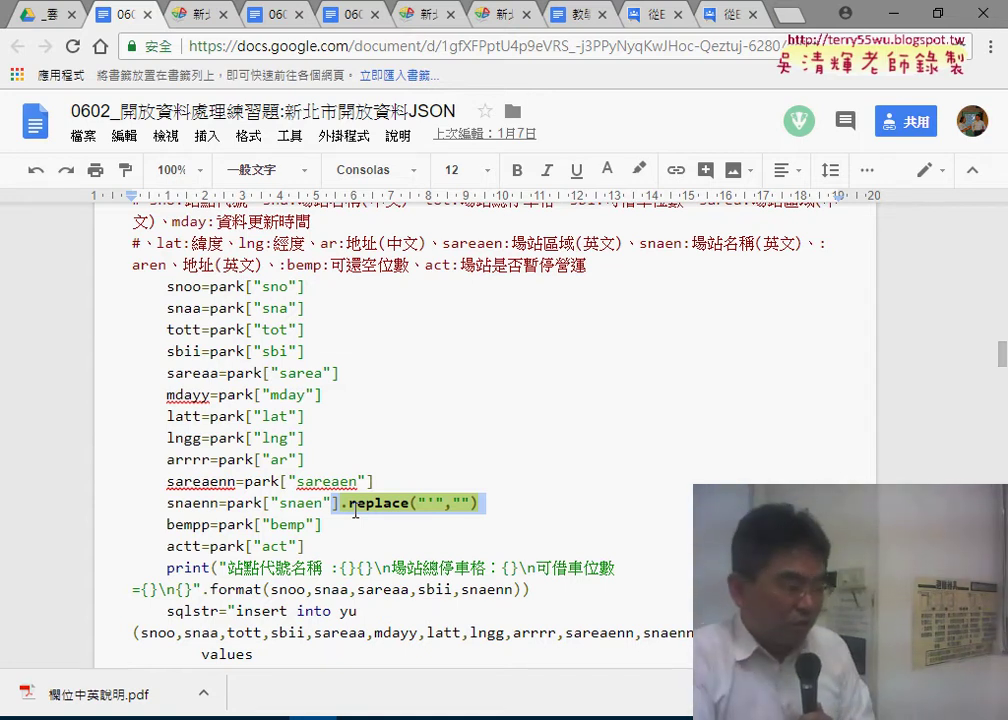
Reread the surrounding JSON exercise notes, then bring the Eclipse window forward.
scroll(355, 511, "up", 2)
scroll(355, 511, "up", 5)
scroll(356, 509, "up", 5)
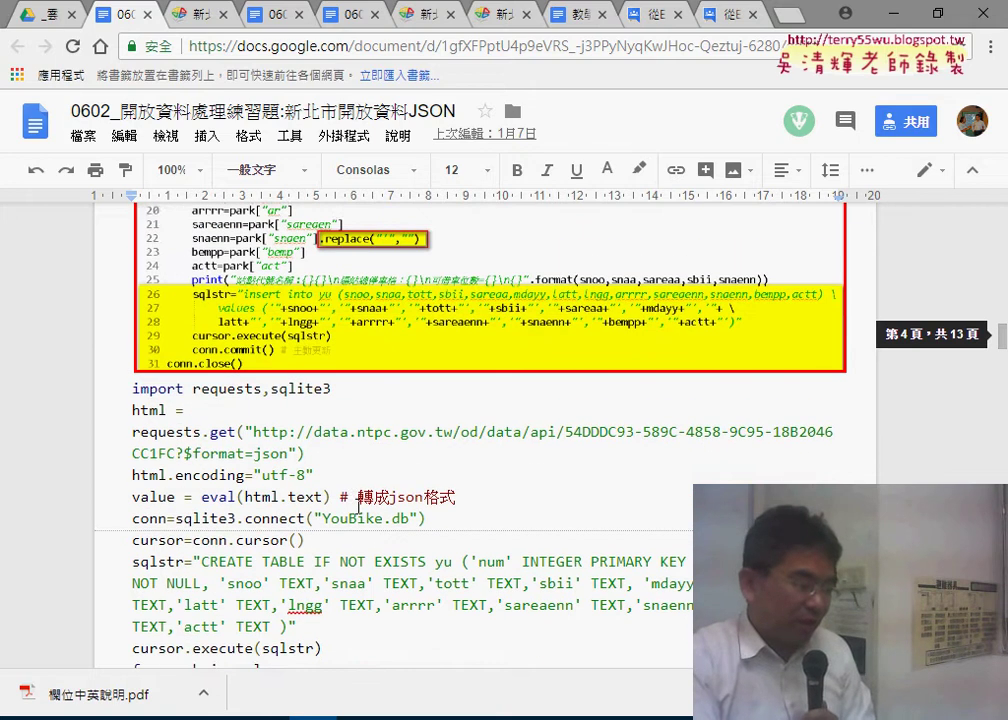
scroll(358, 507, "up", 2)
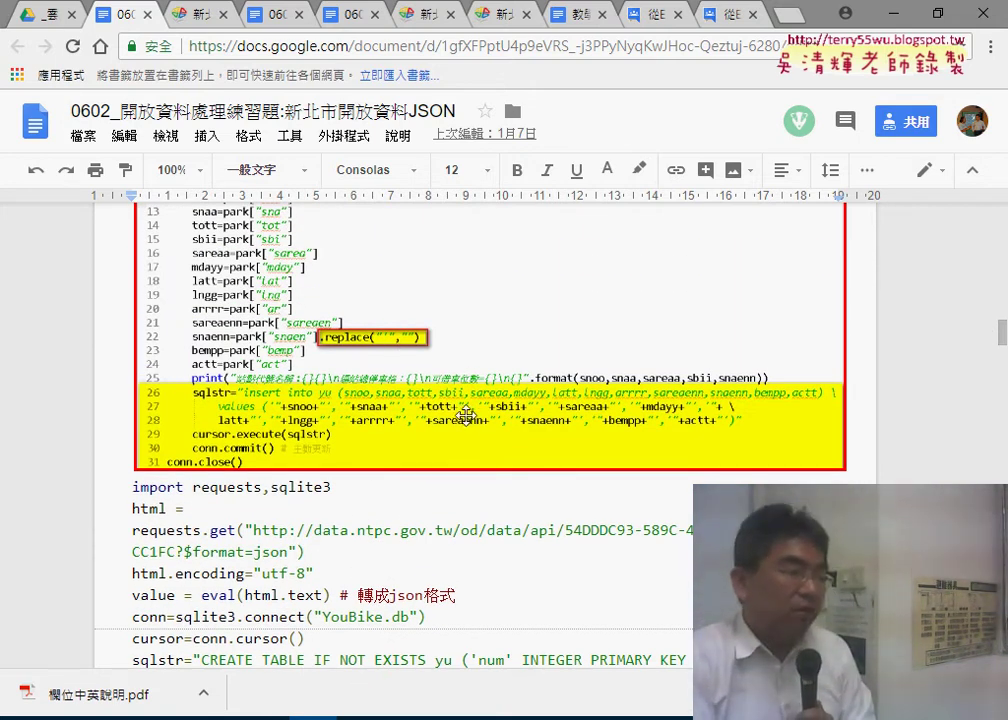
scroll(470, 518, "down", 3)
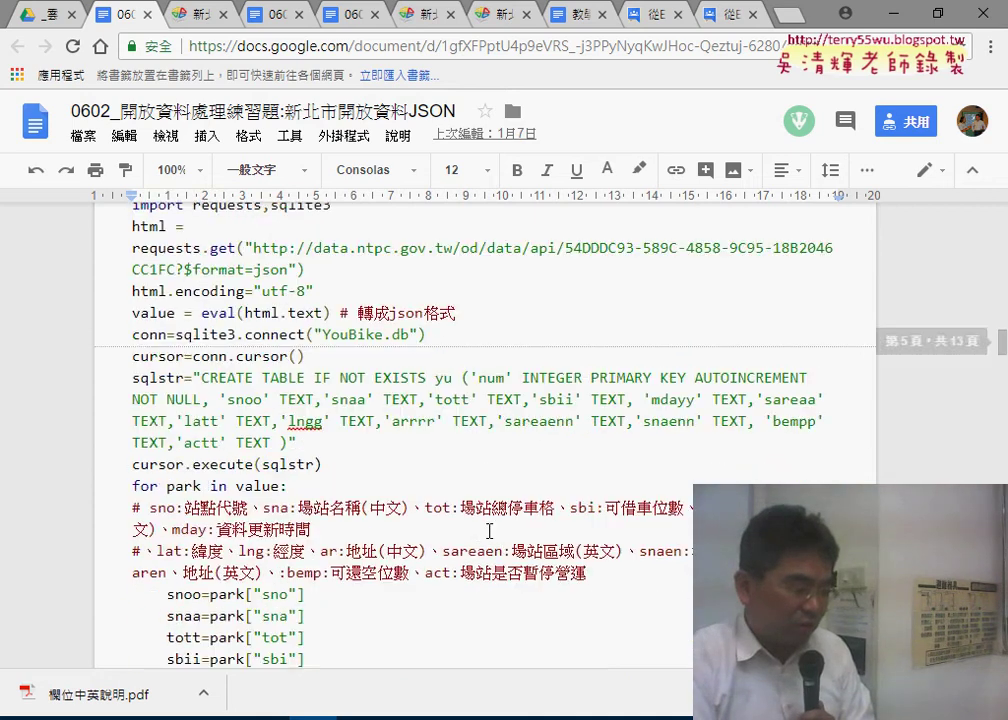
scroll(489, 529, "down", 3)
scroll(489, 530, "down", 2)
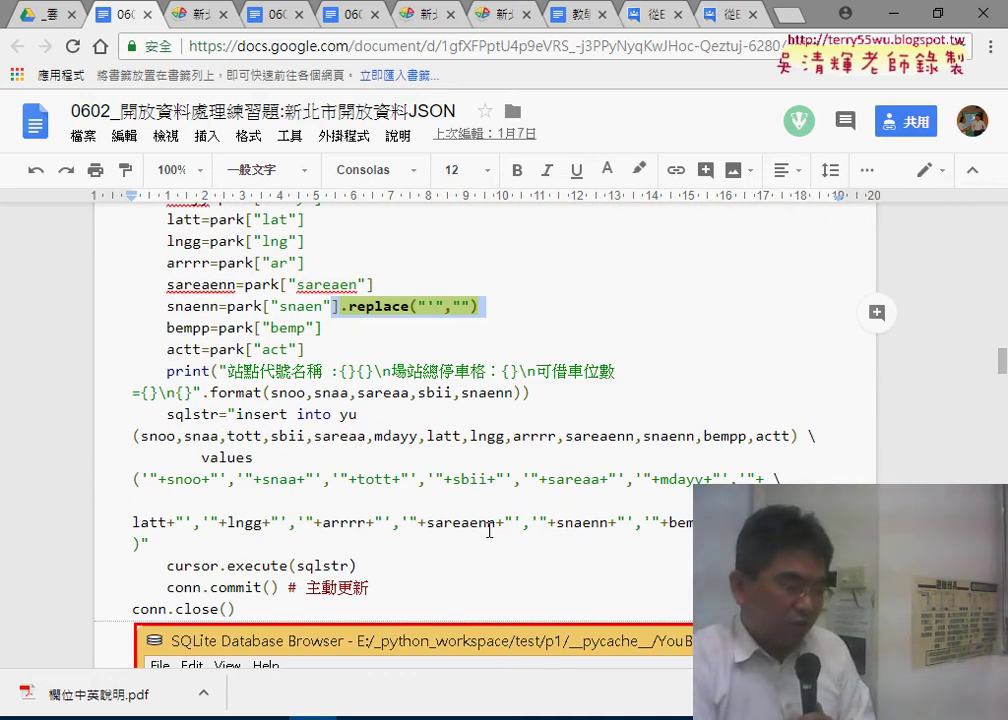
scroll(489, 531, "down", 3)
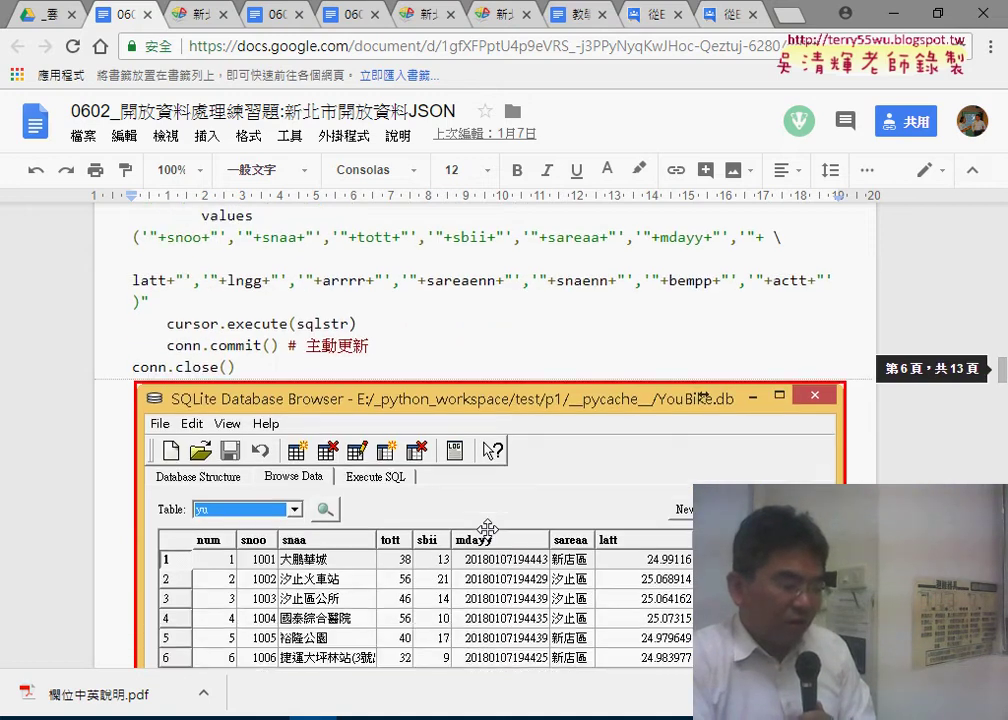
scroll(488, 530, "down", 1)
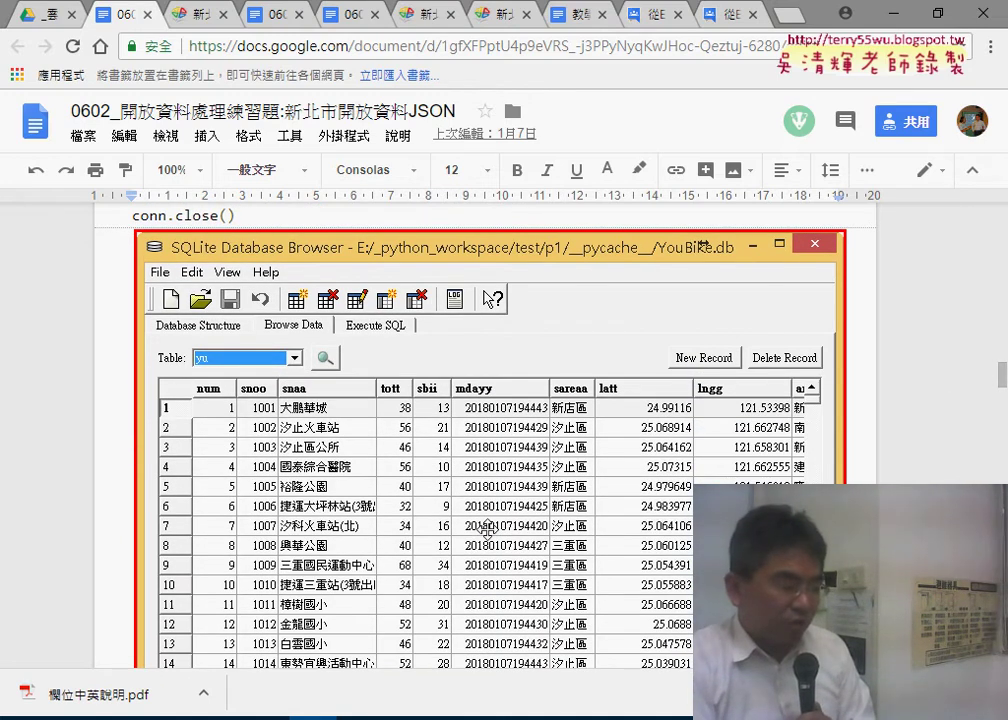
scroll(487, 529, "down", 1)
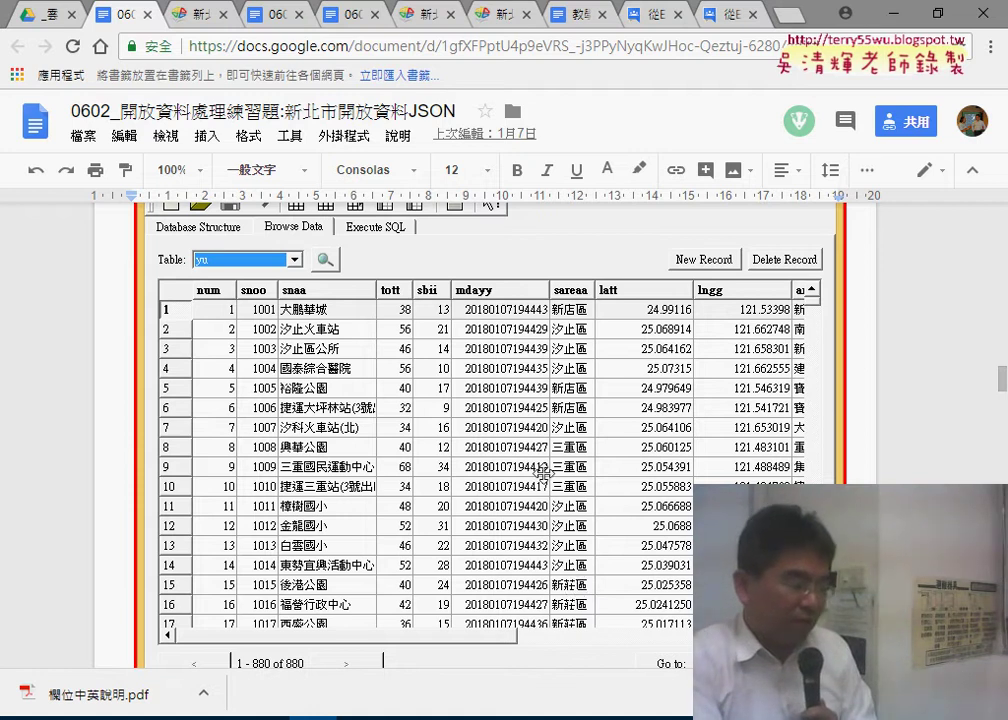
scroll(623, 445, "down", 3)
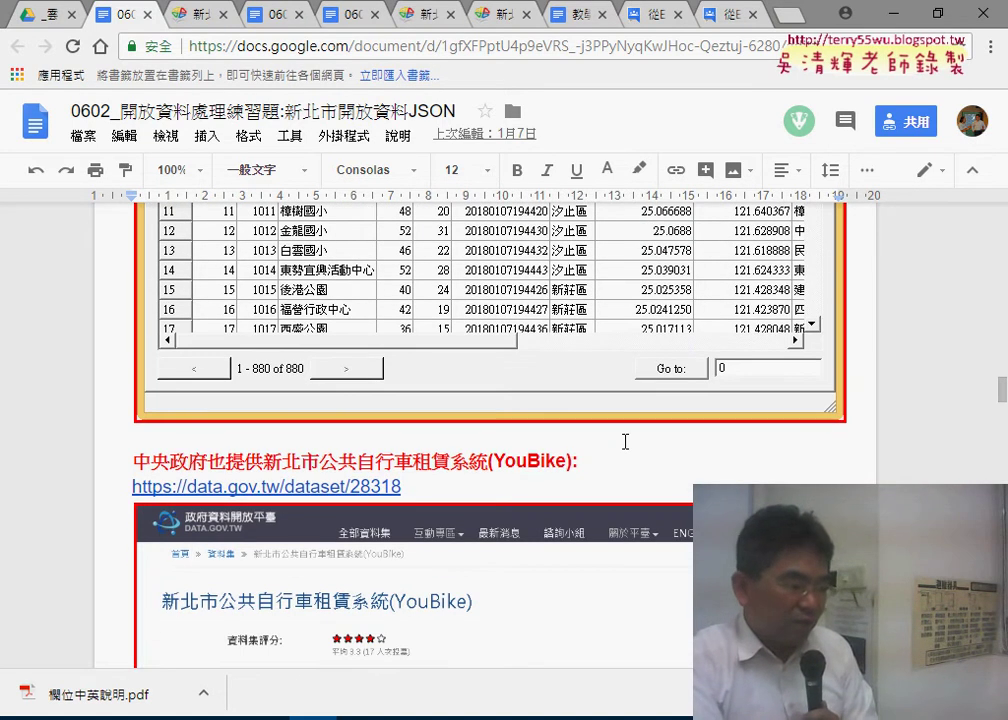
scroll(623, 441, "up", 1)
scroll(600, 455, "down", 1)
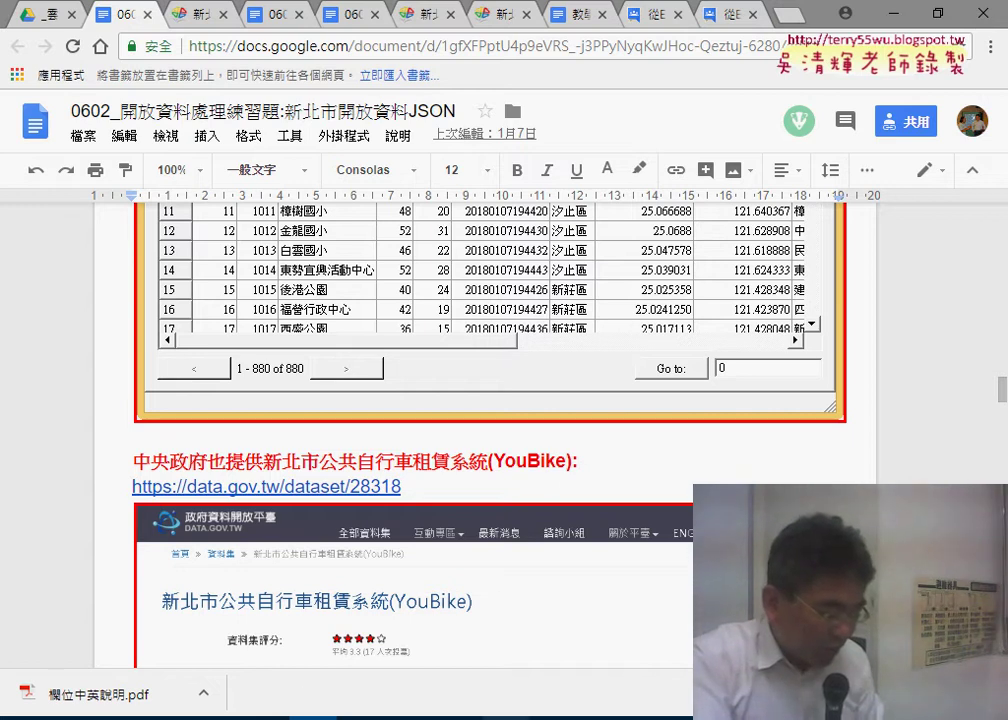
left_click(513, 691)
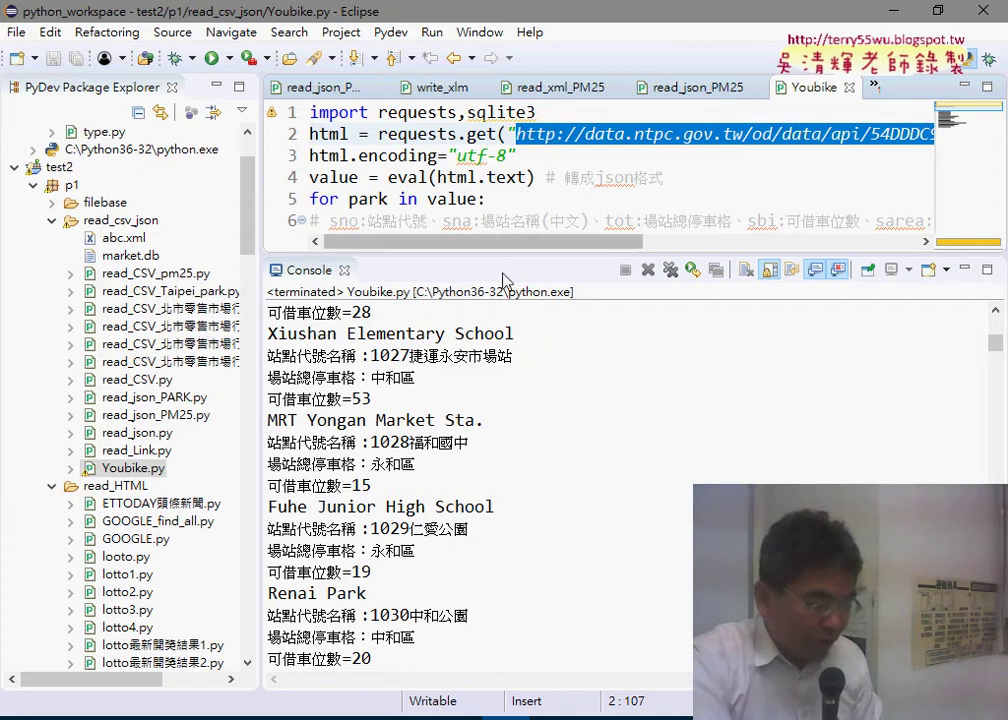
Rerun Youbike.py with Ctrl+F11 to list each station's available bikes.
left_click_drag(995, 343, 997, 336)
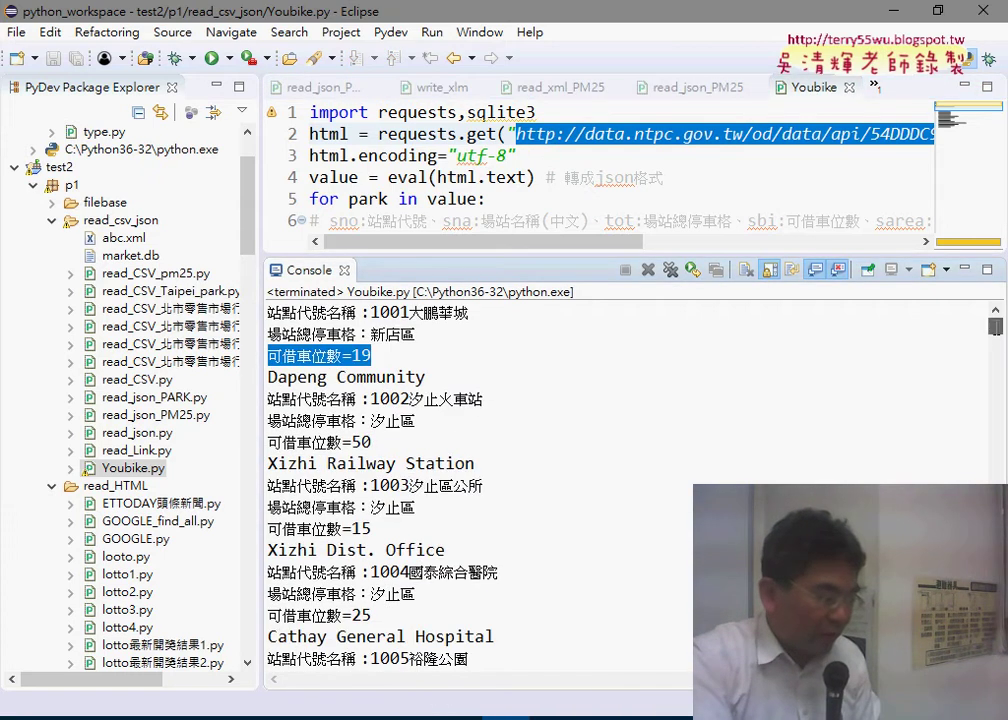
left_click(450, 176)
key("ctrl+F11")
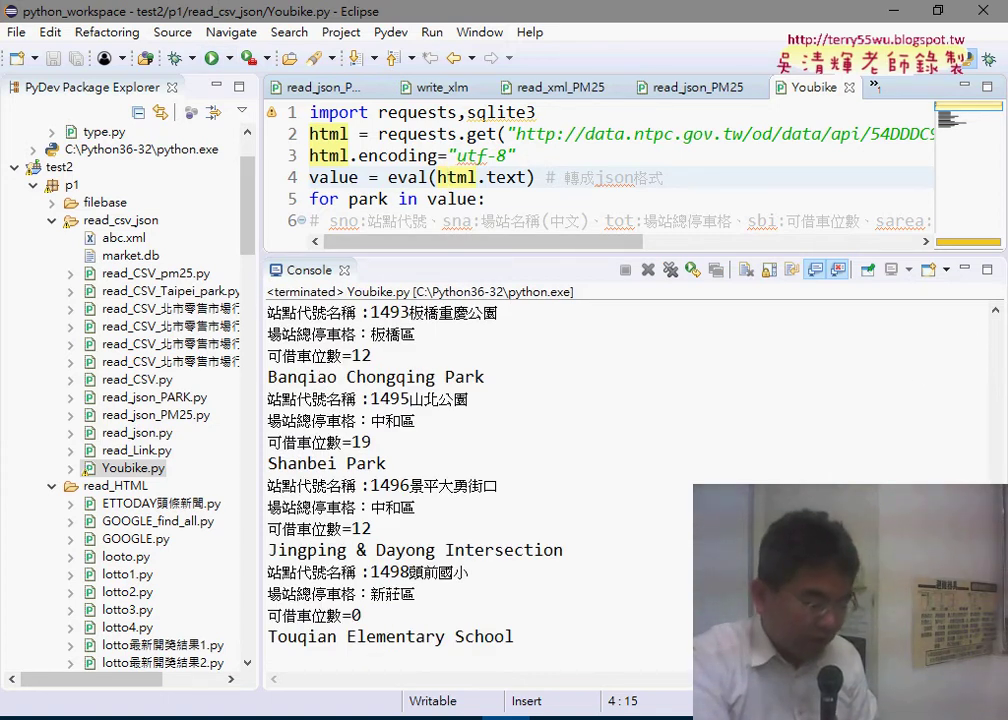
Highlight stations' available-bike lines in the console, then enlarge the code editor.
left_click_drag(996, 655, 1003, 322)
left_click(399, 354)
left_click_drag(381, 528, 268, 528)
scroll(268, 528, "down", 1)
triple_click(389, 551)
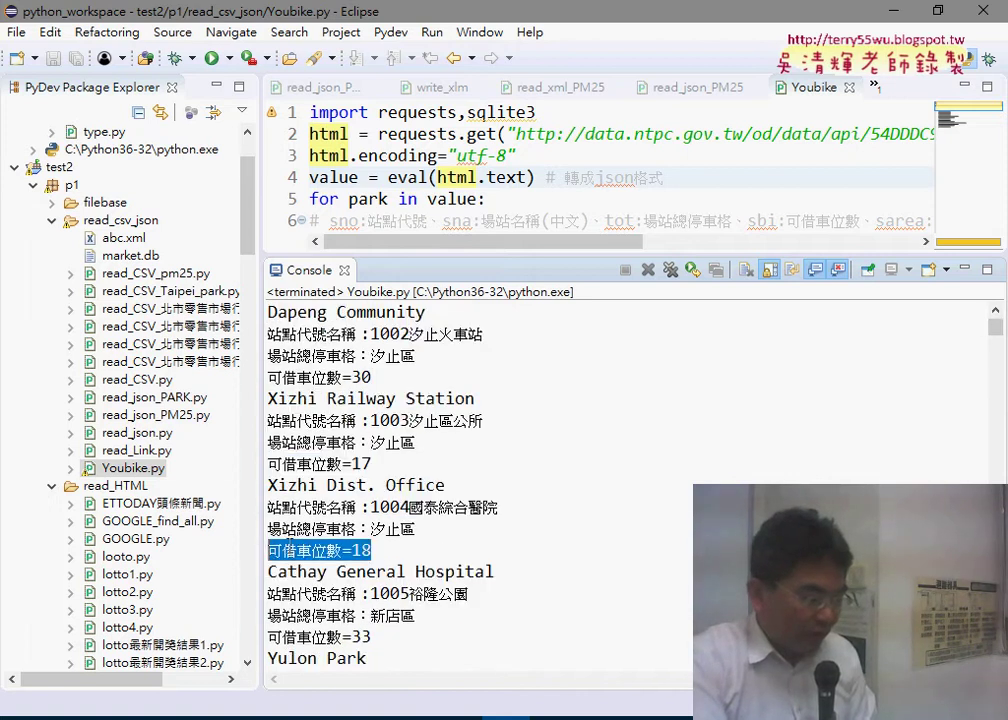
scroll(460, 566, "down", 1)
triple_click(459, 563)
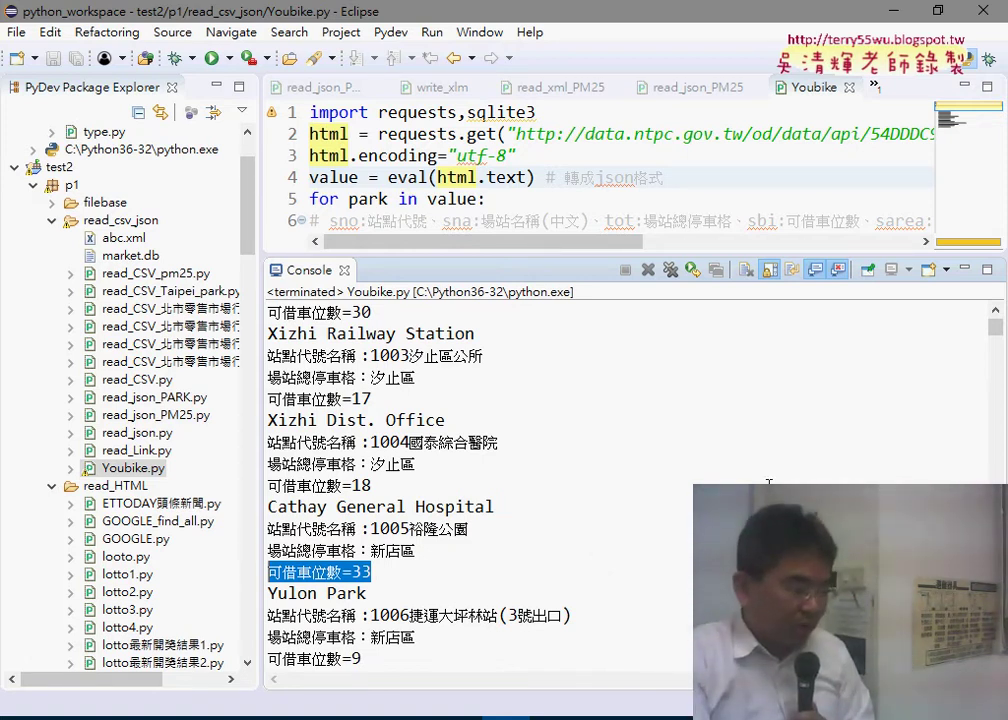
left_click_drag(567, 258, 567, 437)
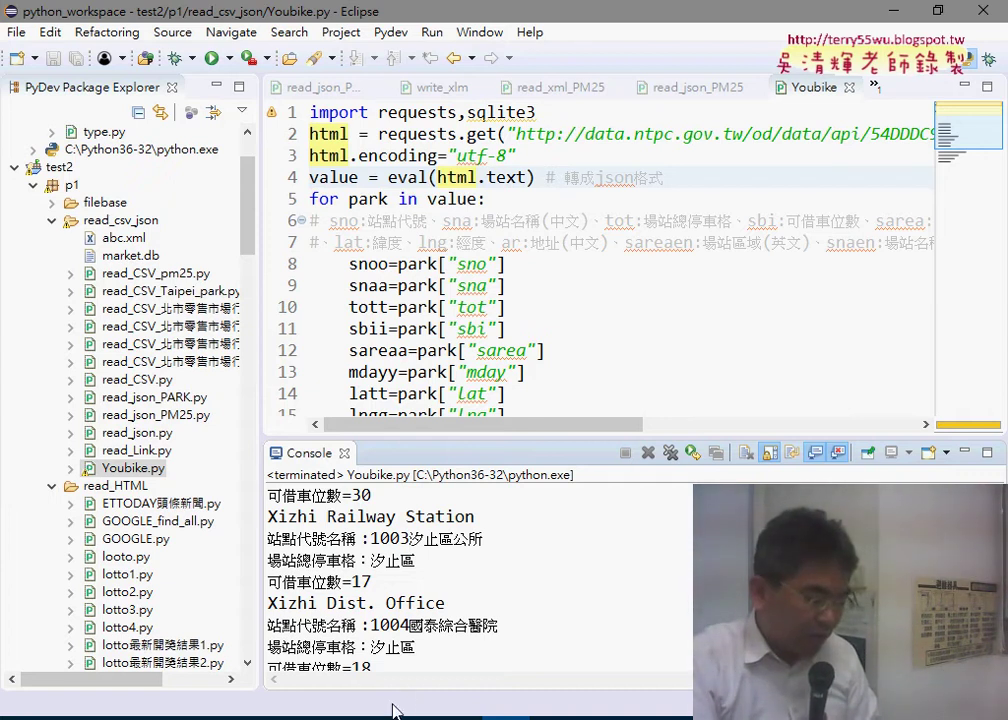
Return to the lesson document and place the caret in the YouBike dataset heading.
left_click(298, 650)
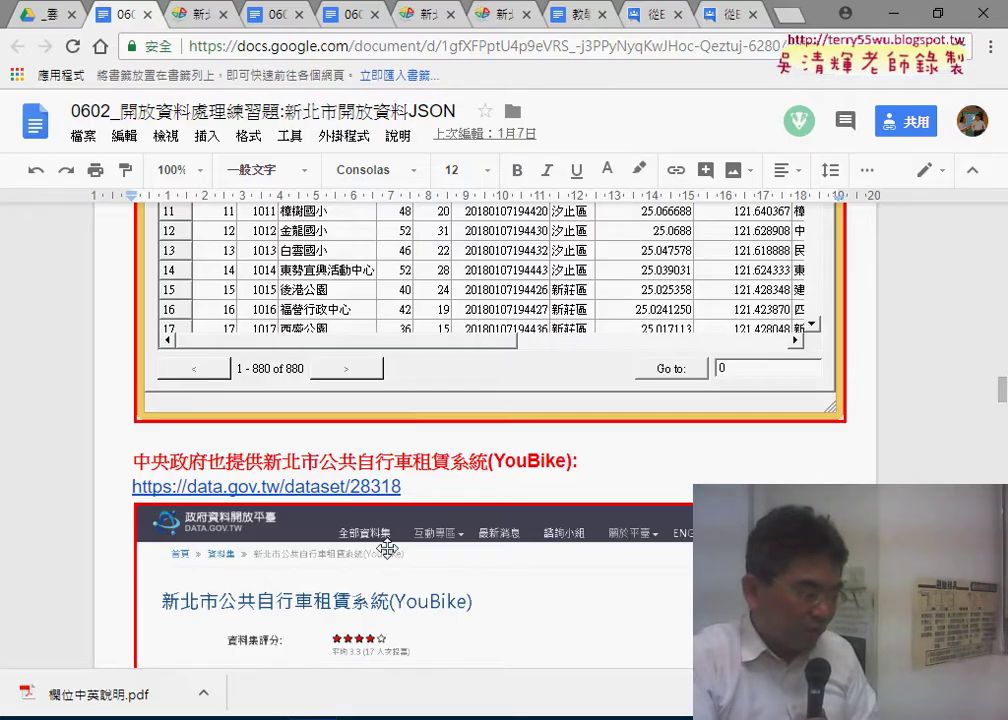
scroll(640, 247, "down", 5)
scroll(549, 272, "up", 2)
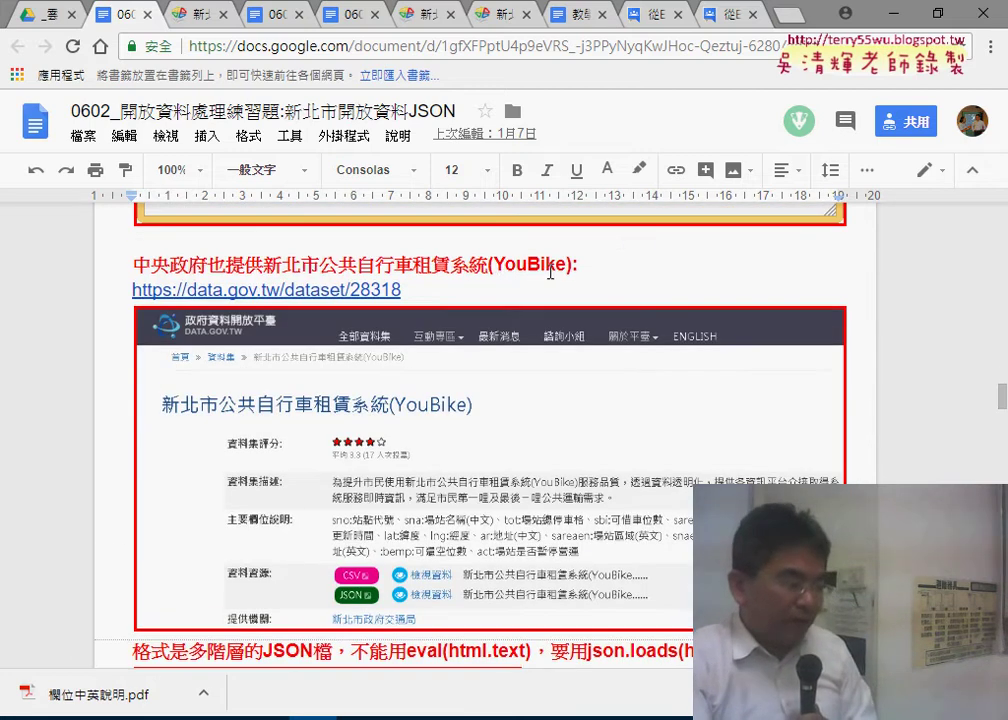
left_click(498, 260)
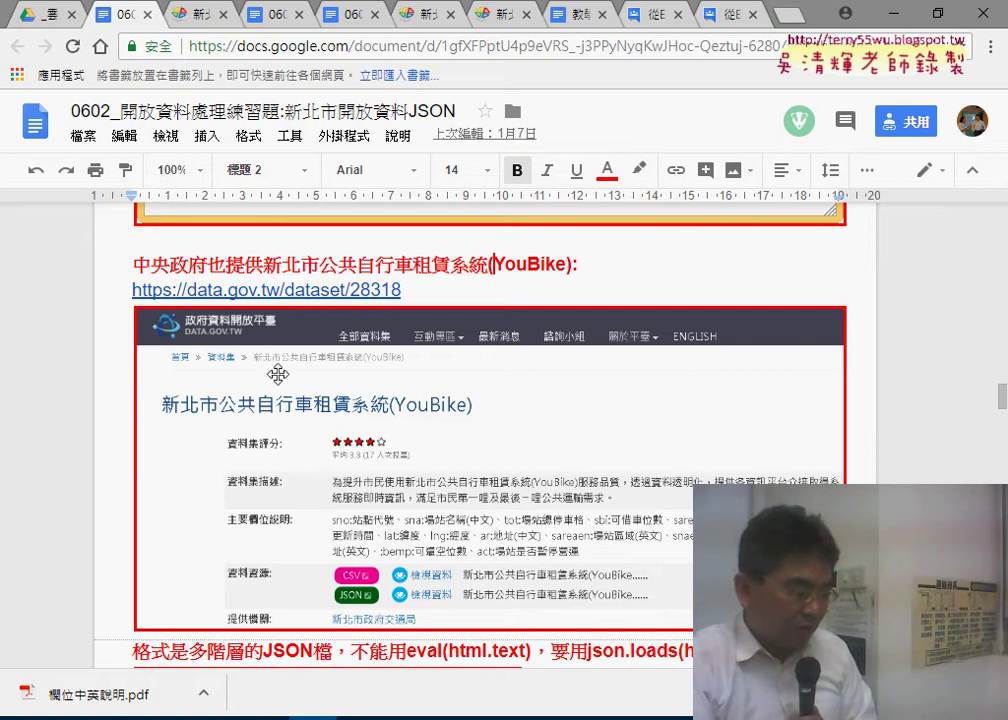
Scroll down to 其他練習題 and select the YouBike臺北市 real-time data heading.
scroll(603, 423, "down", 1)
scroll(603, 423, "down", 3)
scroll(653, 405, "down", 3)
scroll(659, 405, "down", 3)
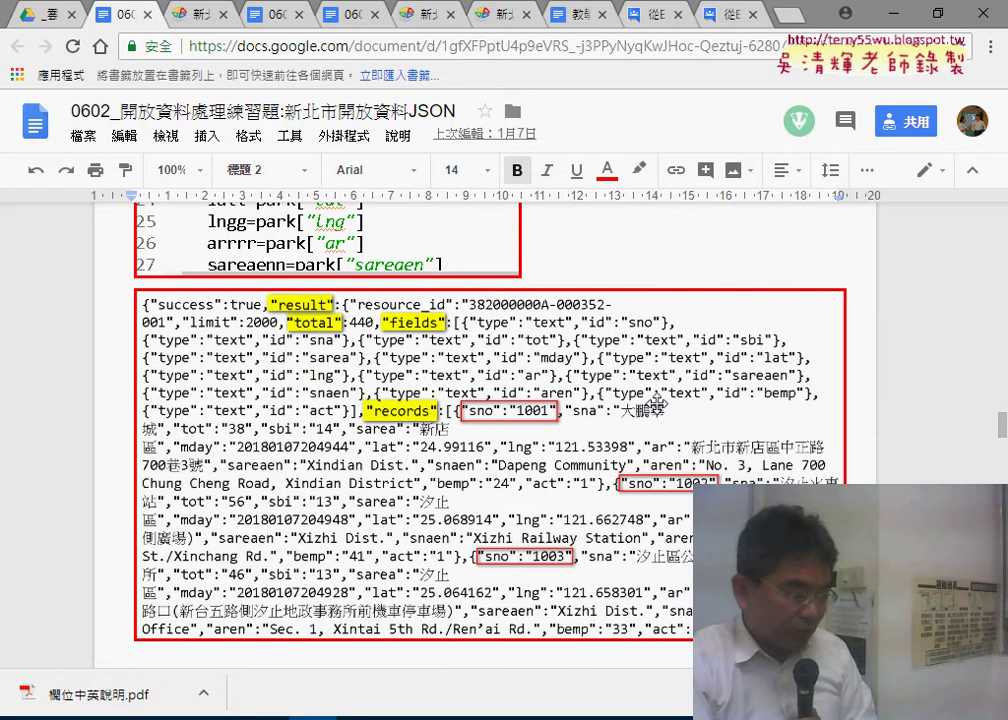
scroll(658, 403, "down", 1)
scroll(655, 450, "down", 1)
scroll(801, 445, "down", 2)
scroll(801, 445, "down", 1)
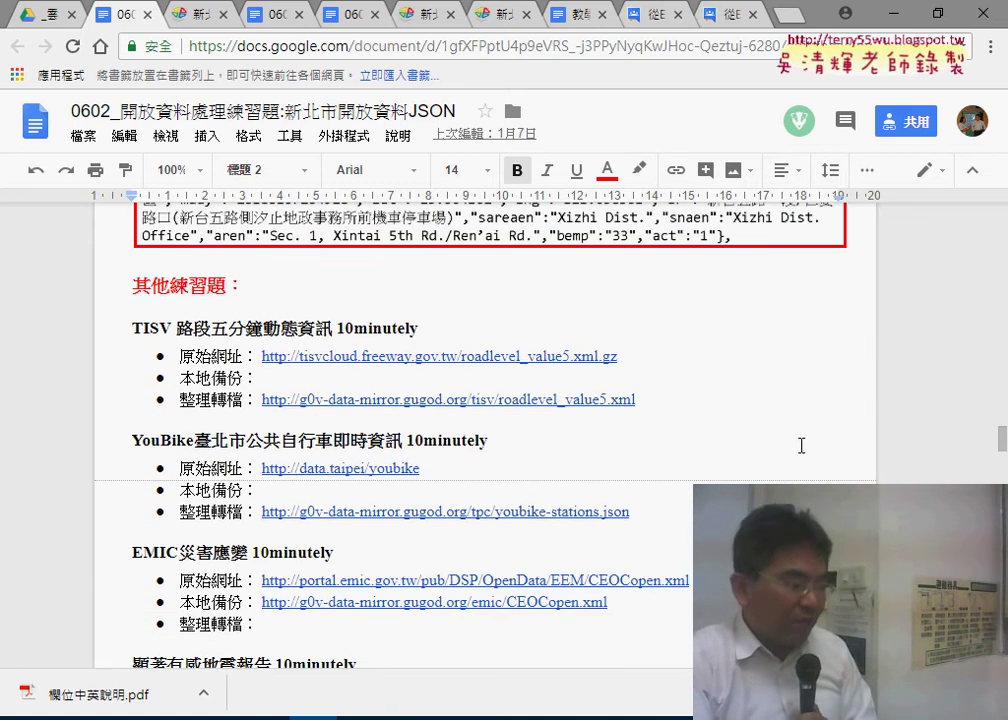
scroll(801, 445, "down", 1)
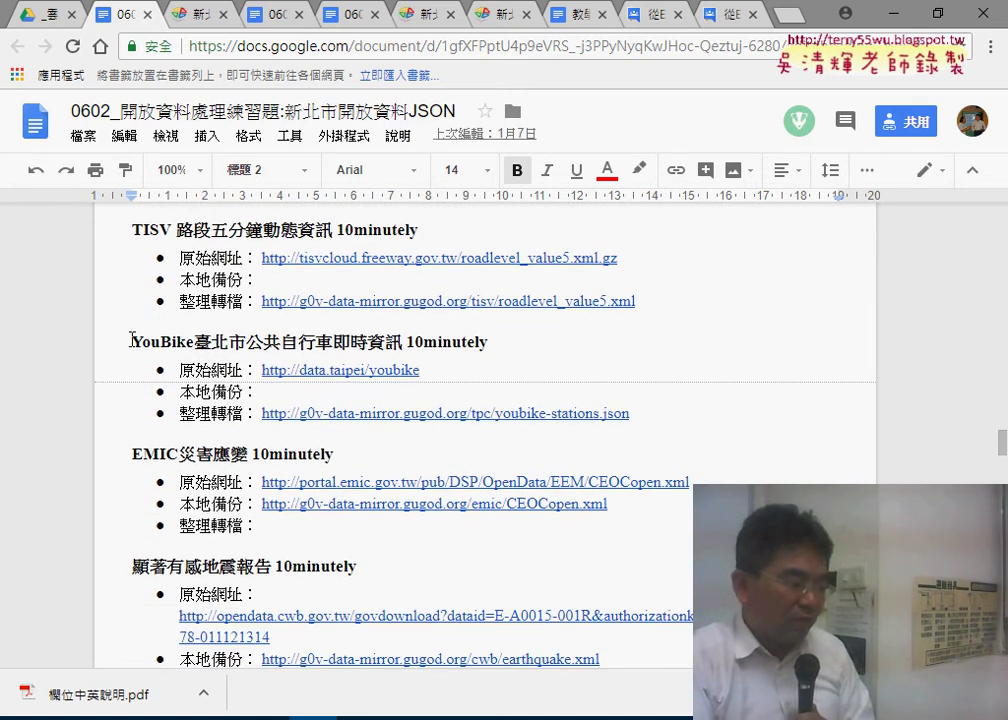
left_click_drag(131, 341, 506, 337)
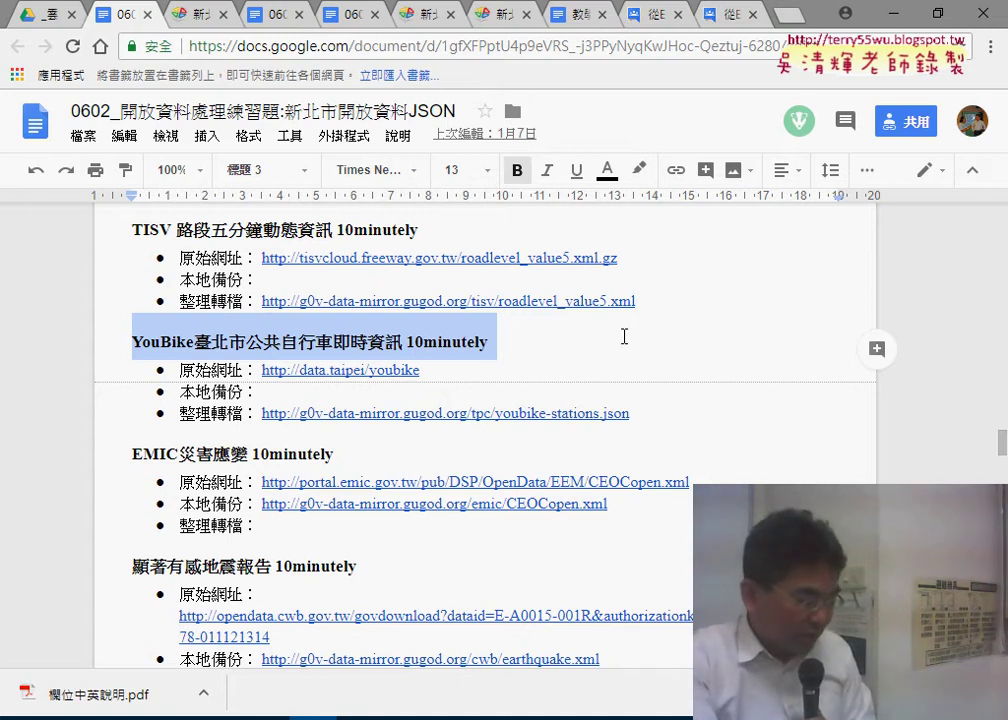
Scroll past the 自動雨量站 heading to the 台電機組發電量 and 台電今日用電曲線 entries.
scroll(624, 337, "down", 2)
scroll(624, 337, "down", 2)
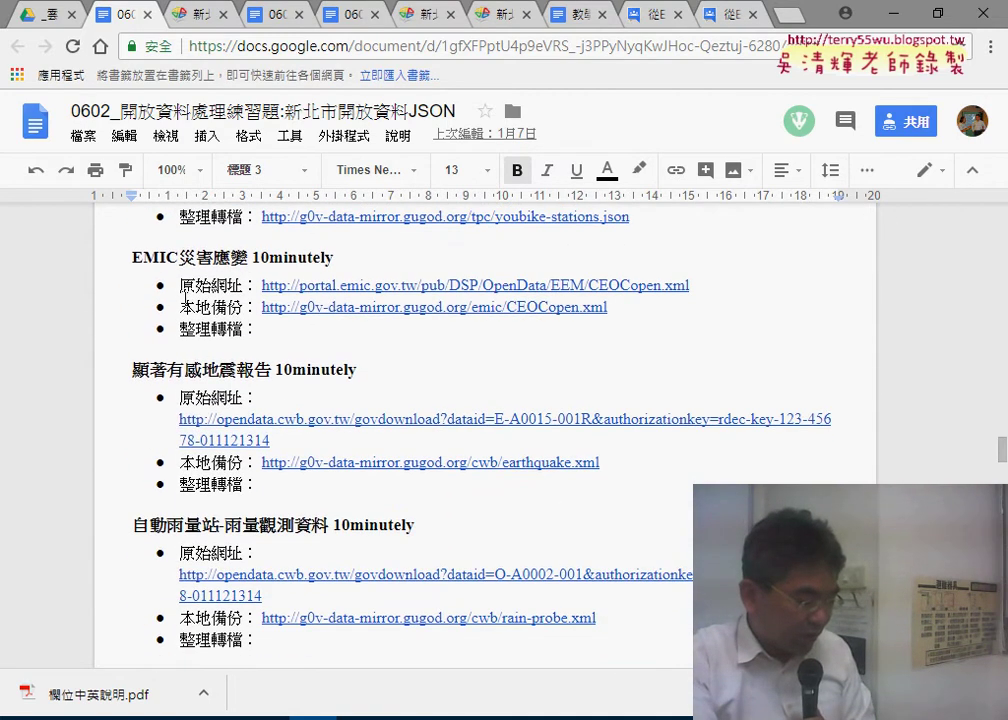
scroll(390, 468, "down", 1)
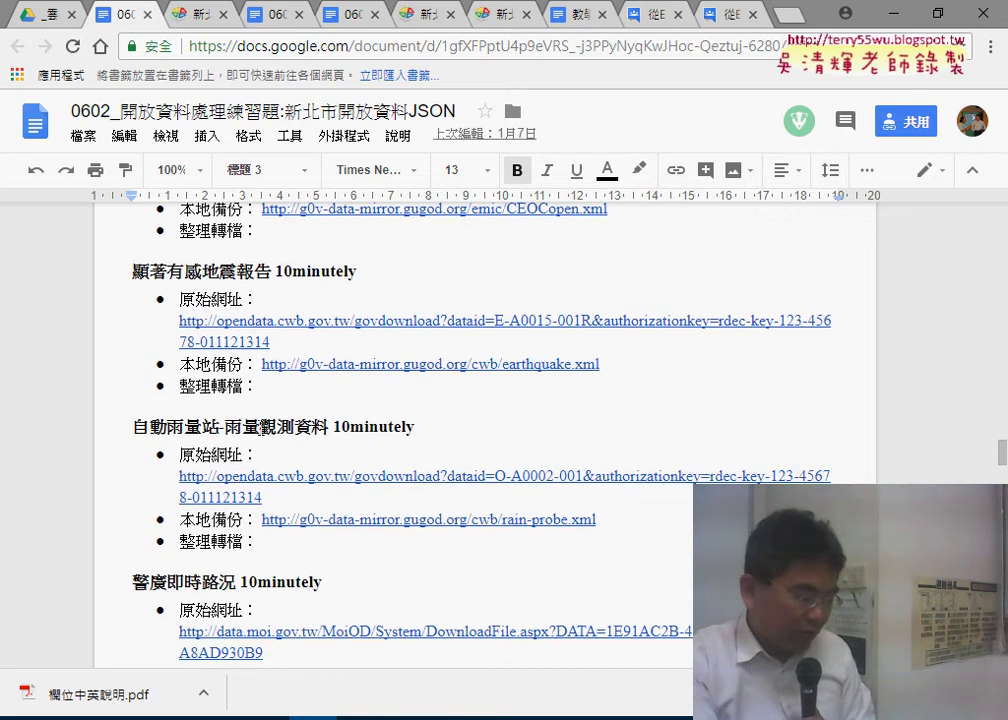
left_click_drag(242, 427, 416, 424)
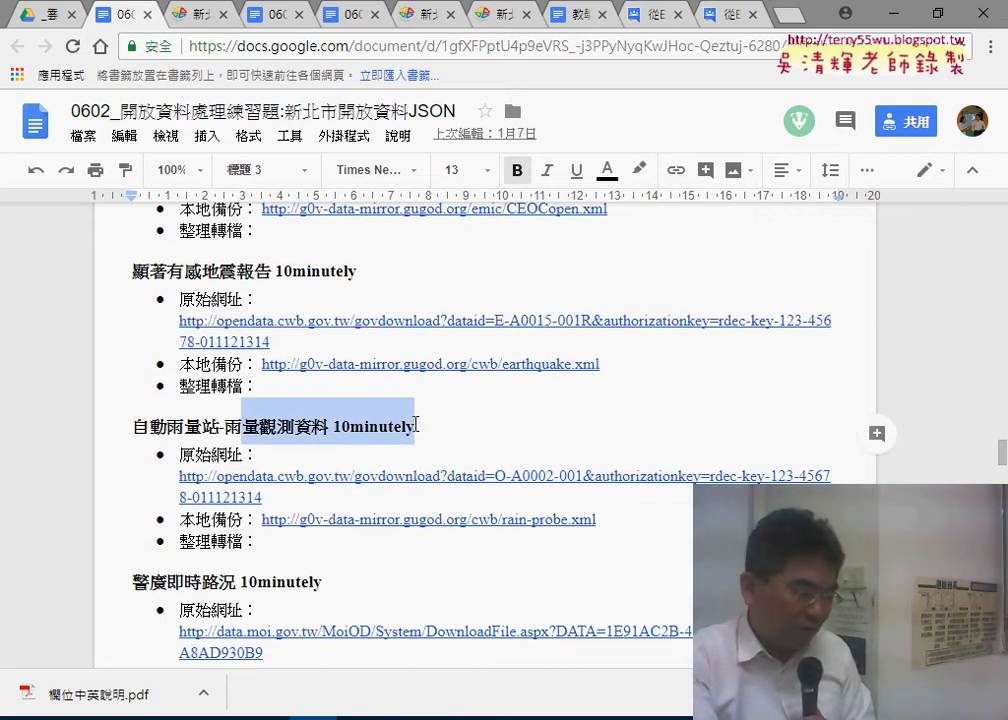
scroll(495, 446, "down", 2)
scroll(522, 414, "down", 1)
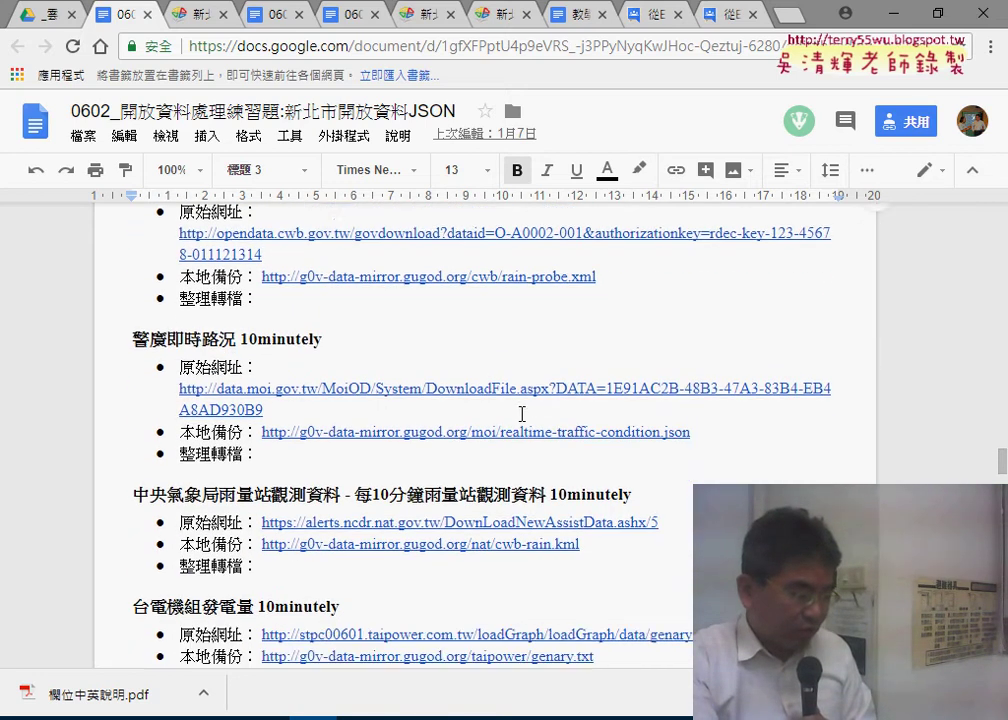
scroll(283, 354, "down", 1)
scroll(245, 303, "down", 1)
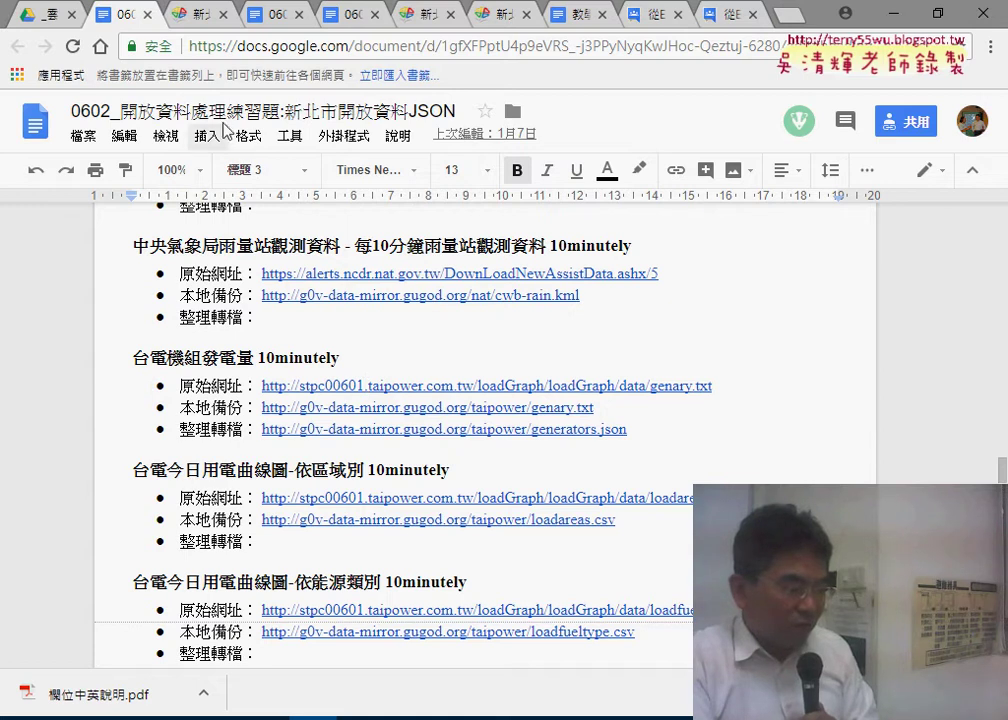
Close the 0602 lesson and open the 0603 CSV-source lesson from Drive.
left_click(148, 16)
left_click(45, 14)
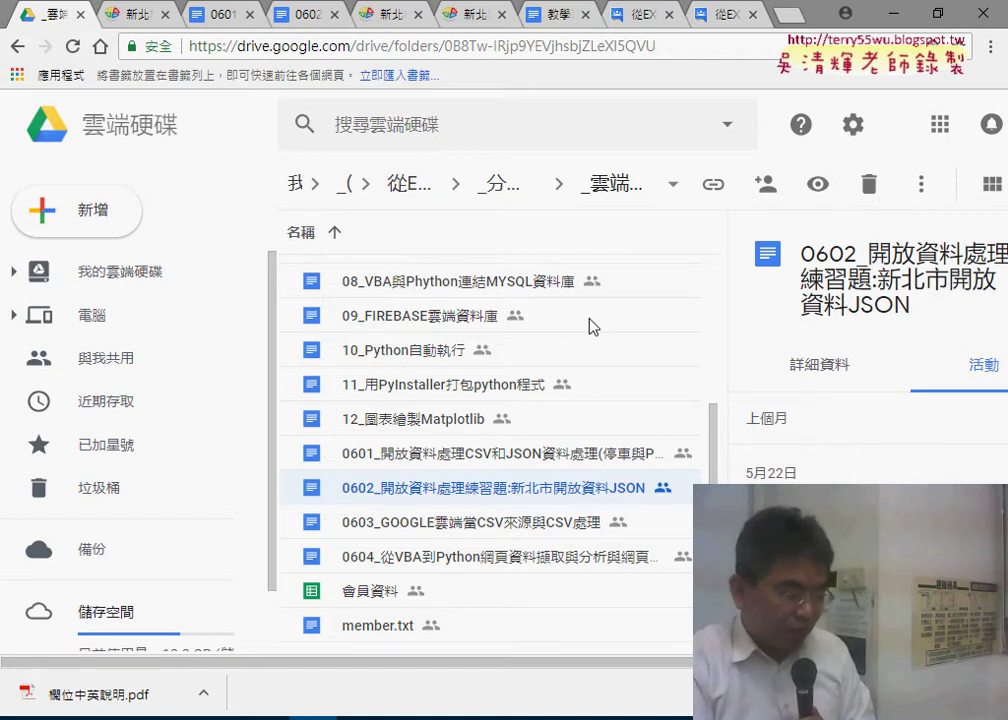
left_click(538, 540)
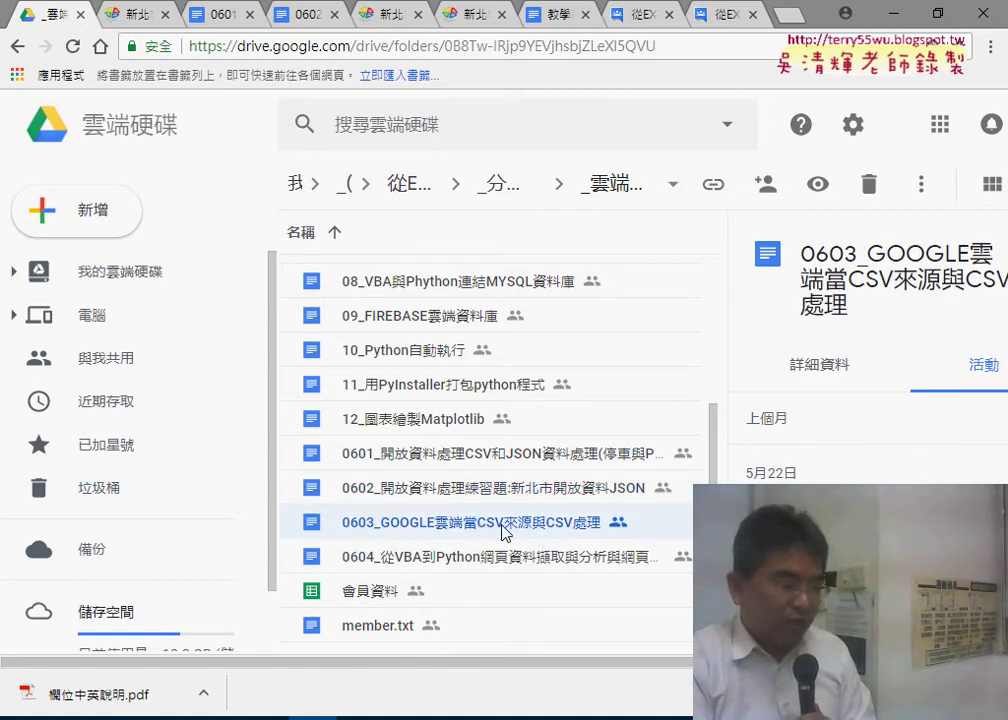
double_click(504, 532)
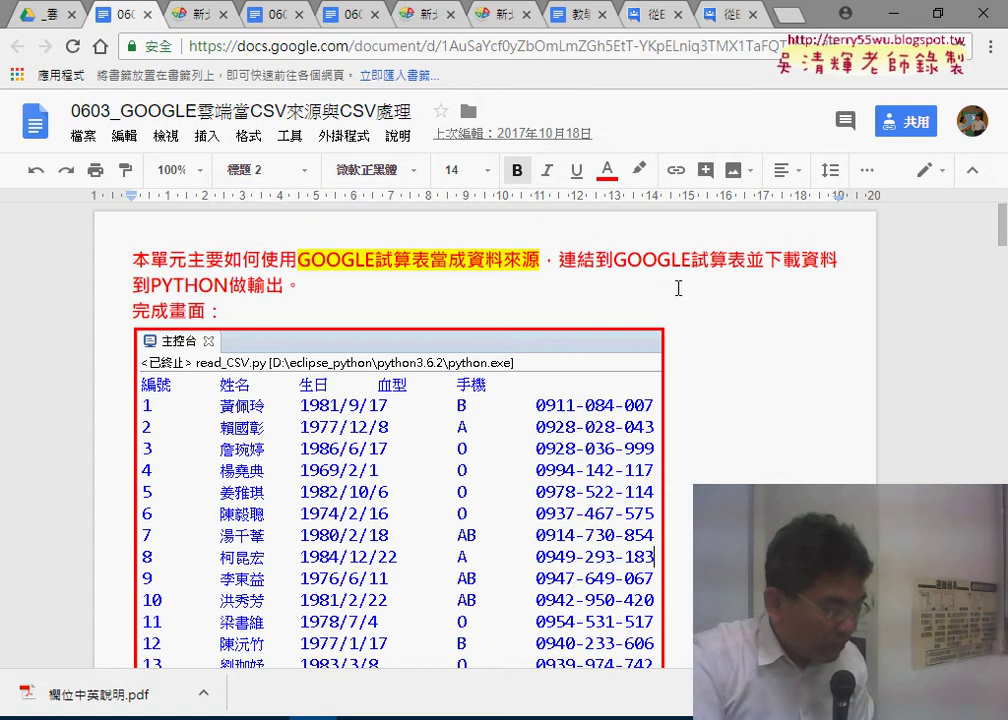
Back in the Drive folder, open the 會員資料 member spreadsheet.
left_click(46, 10)
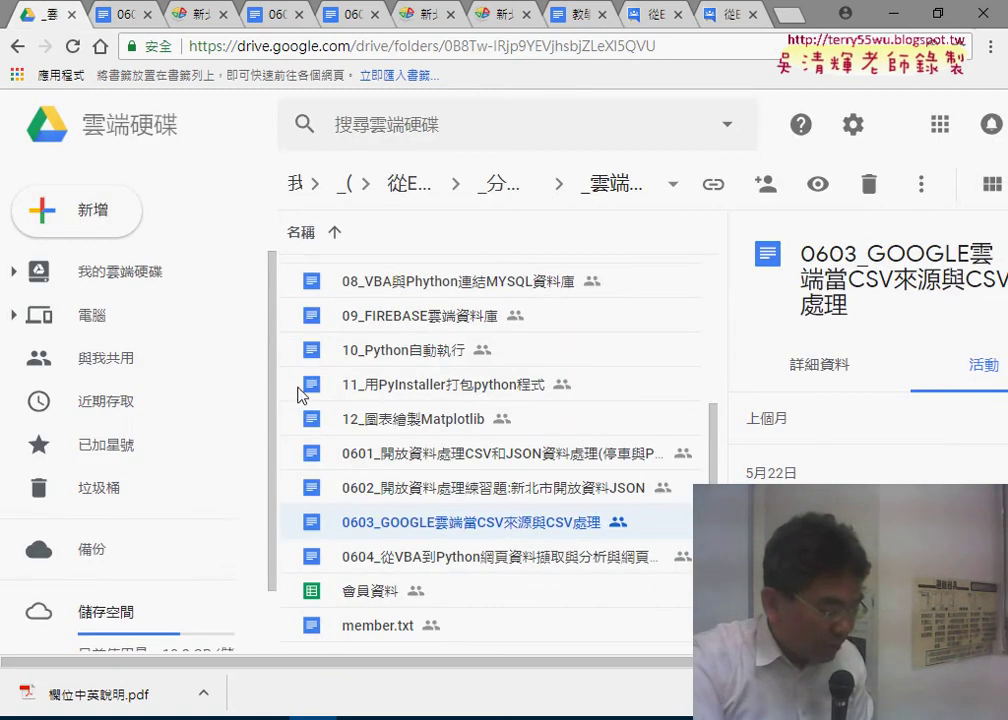
scroll(299, 389, "down", 1)
double_click(310, 553)
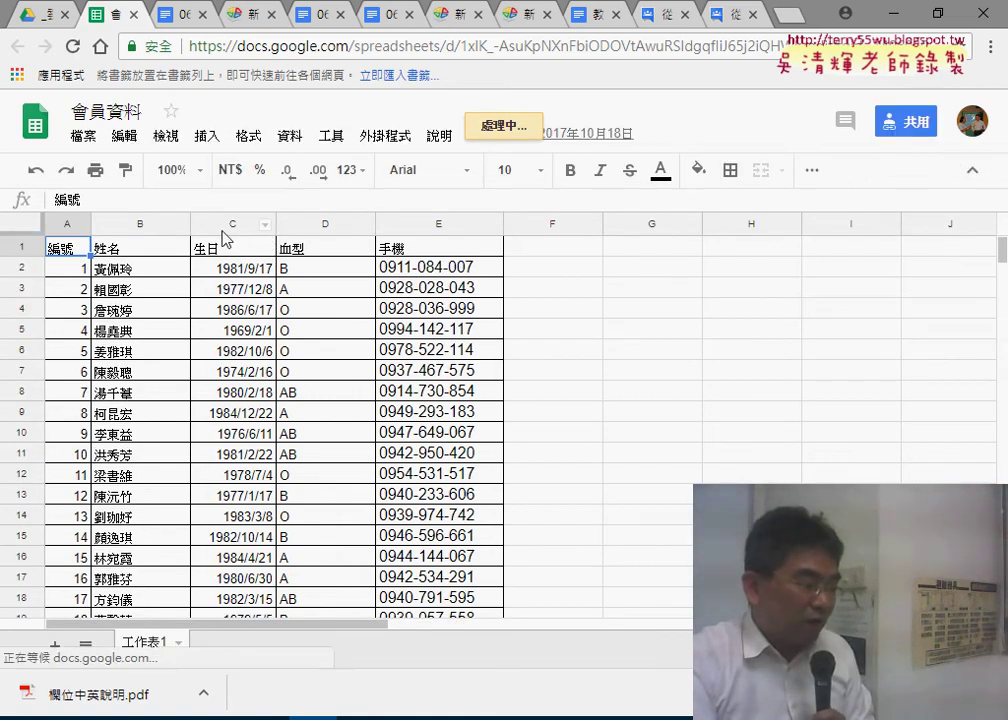
Open 發佈到網路 for 會員資料 and try the CSV publish format.
left_click(84, 137)
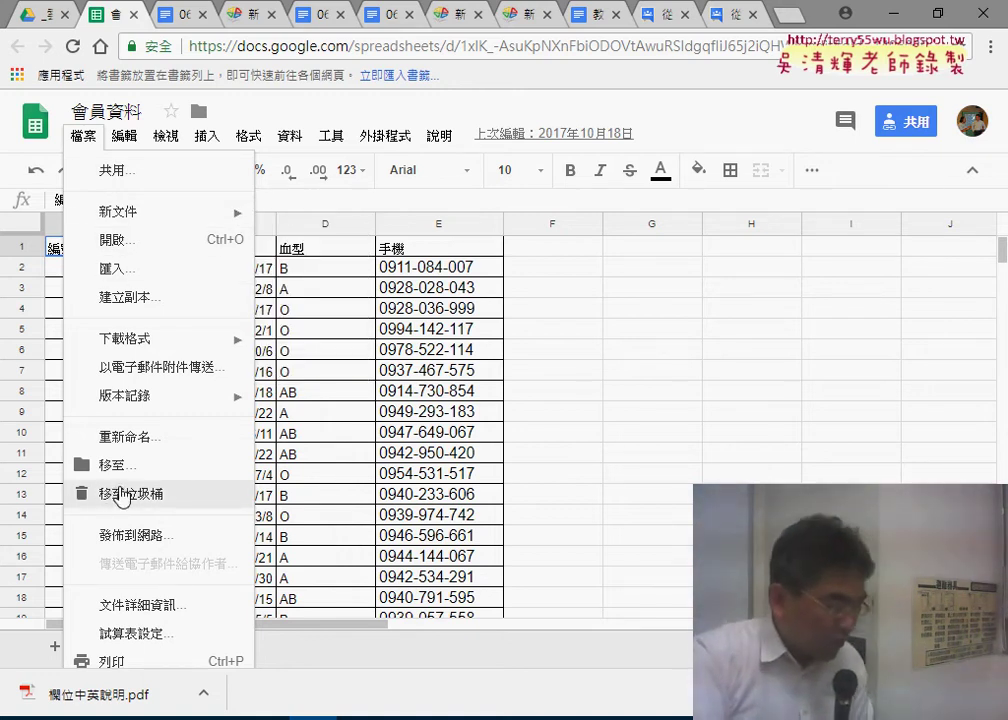
left_click(141, 546)
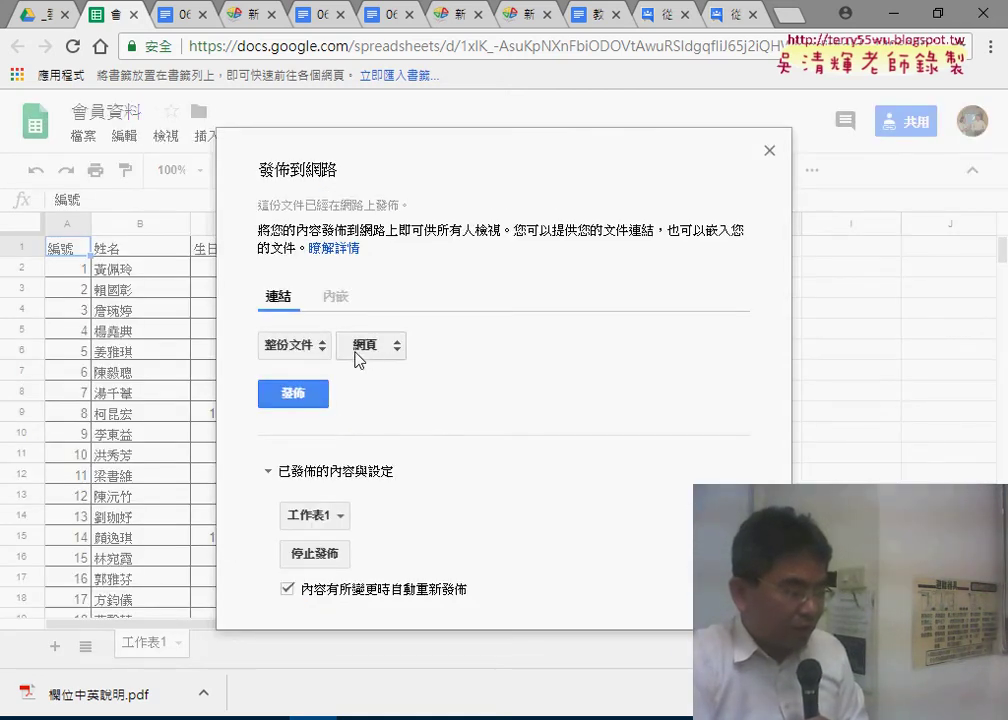
left_click(370, 350)
left_click(388, 377)
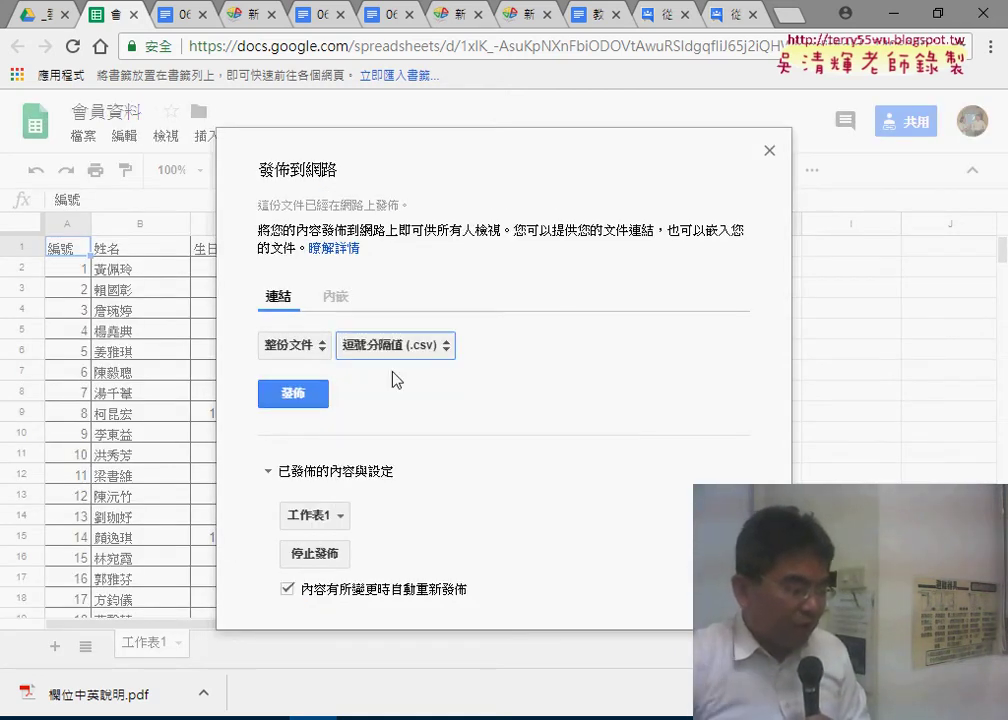
left_click(398, 350)
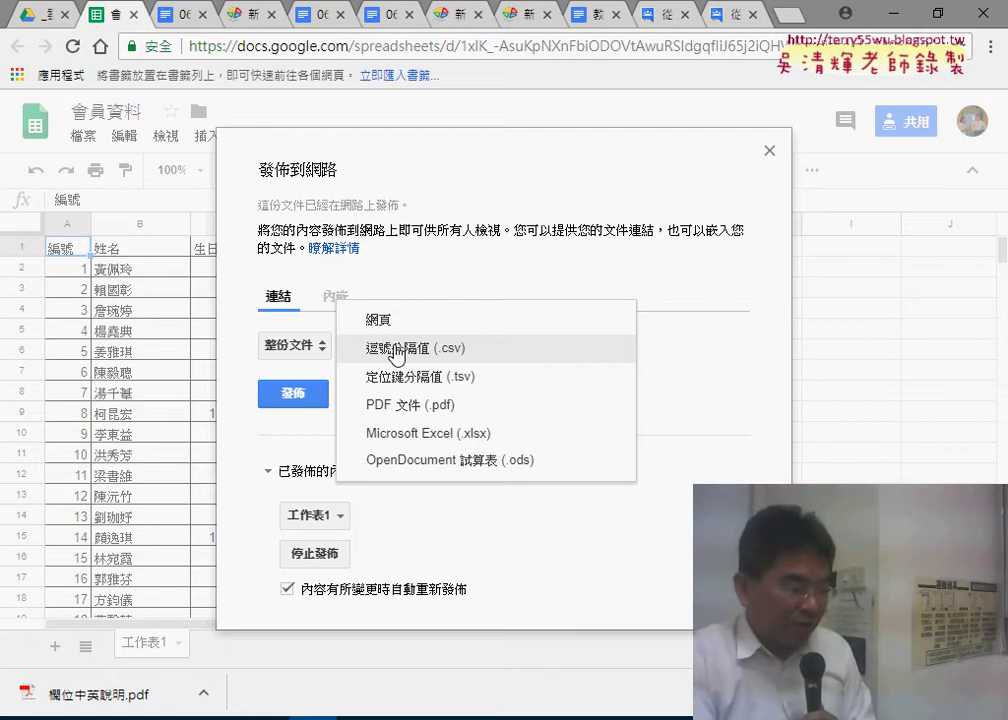
left_click(398, 350)
Keep the whole document, switch the format back to web page, and open the sheet choice.
left_click(320, 346)
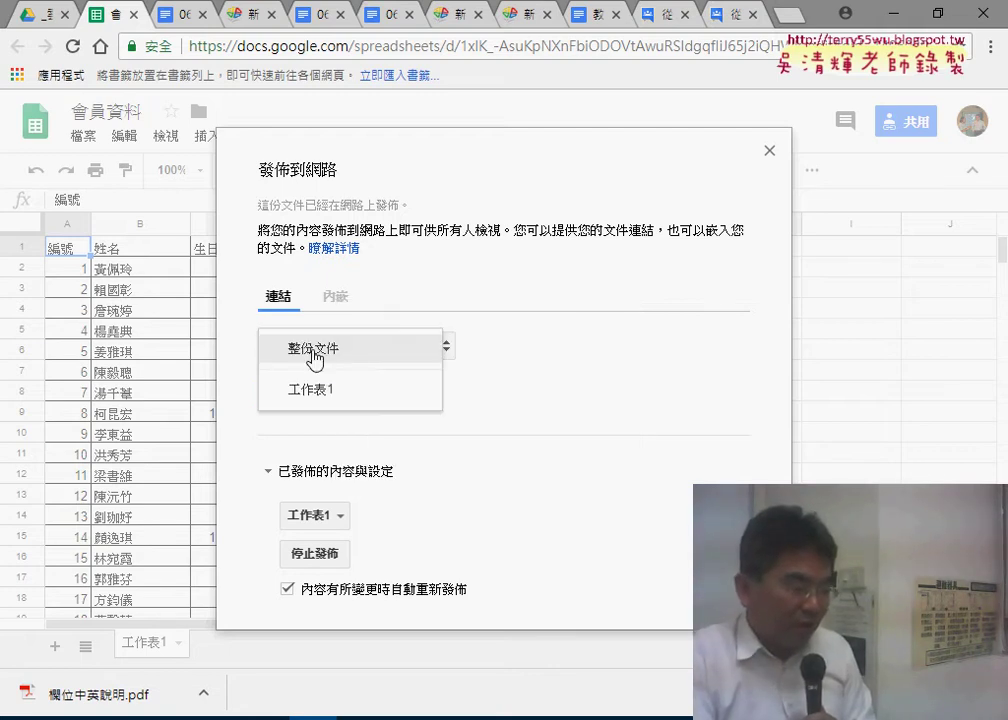
left_click(460, 354)
left_click(425, 355)
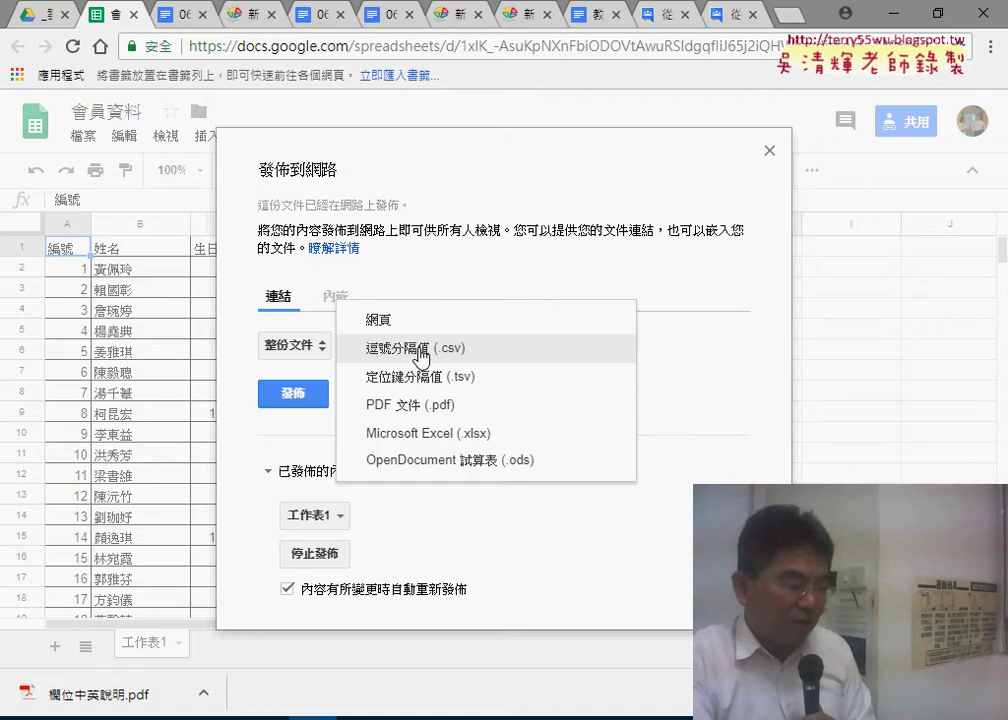
left_click(423, 352)
left_click(441, 355)
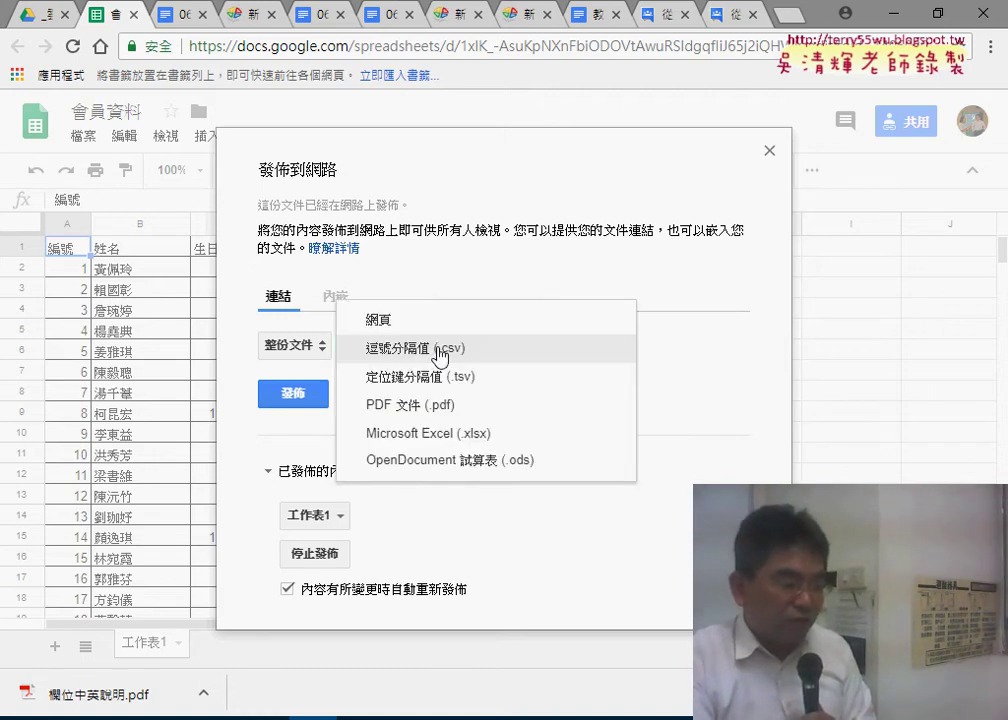
left_click(431, 324)
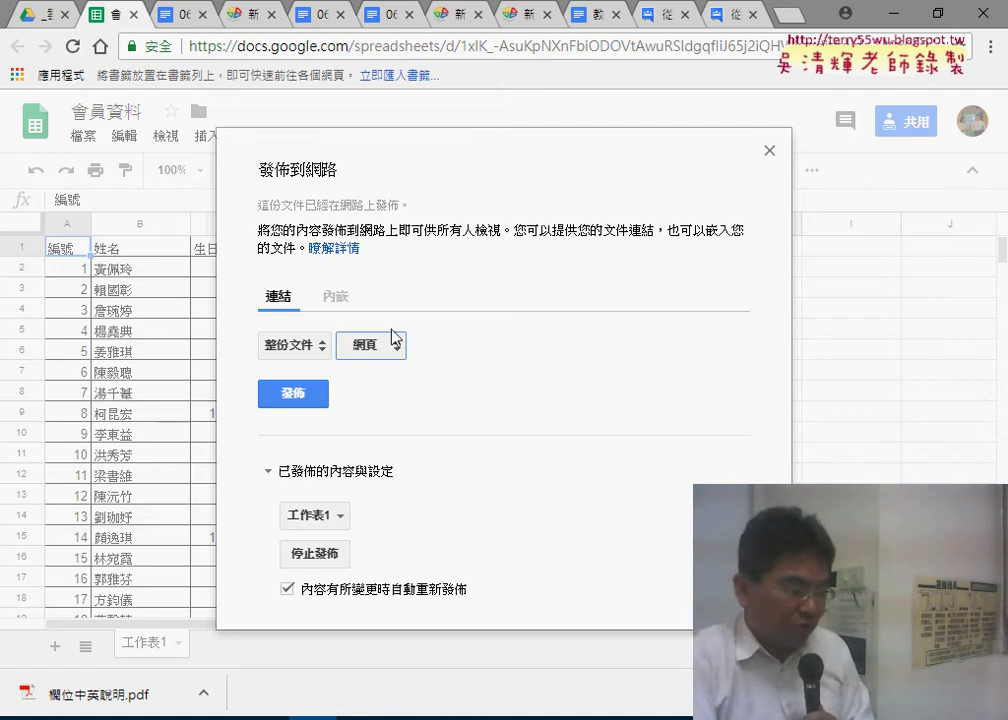
left_click(295, 346)
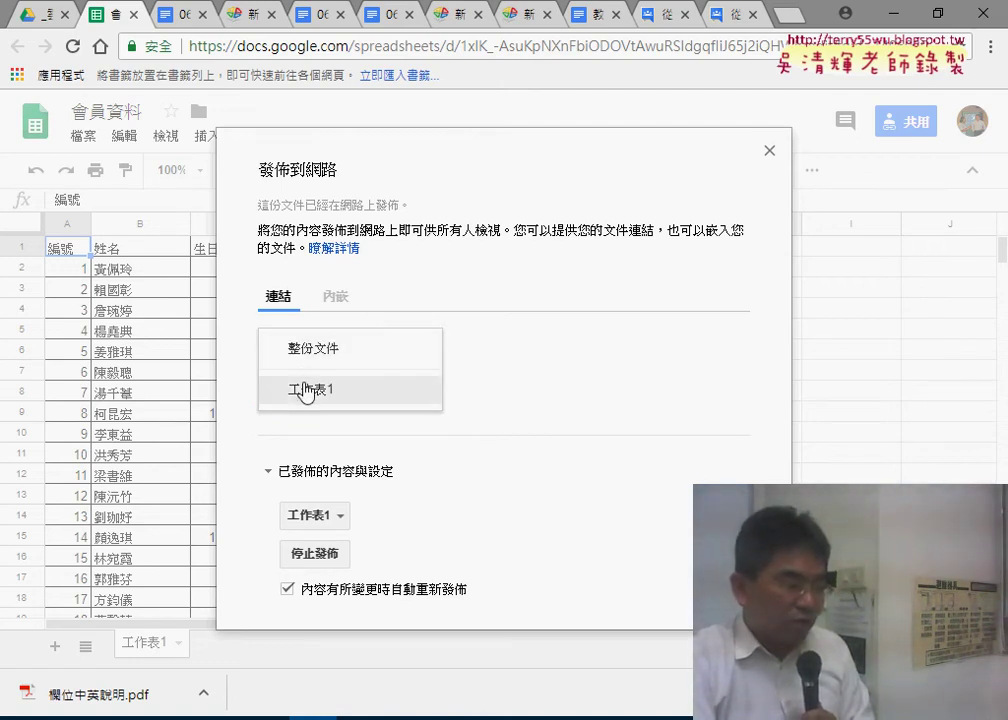
Publish only 工作表1 as a web page, copy its published link, and open a blank tab.
left_click(305, 390)
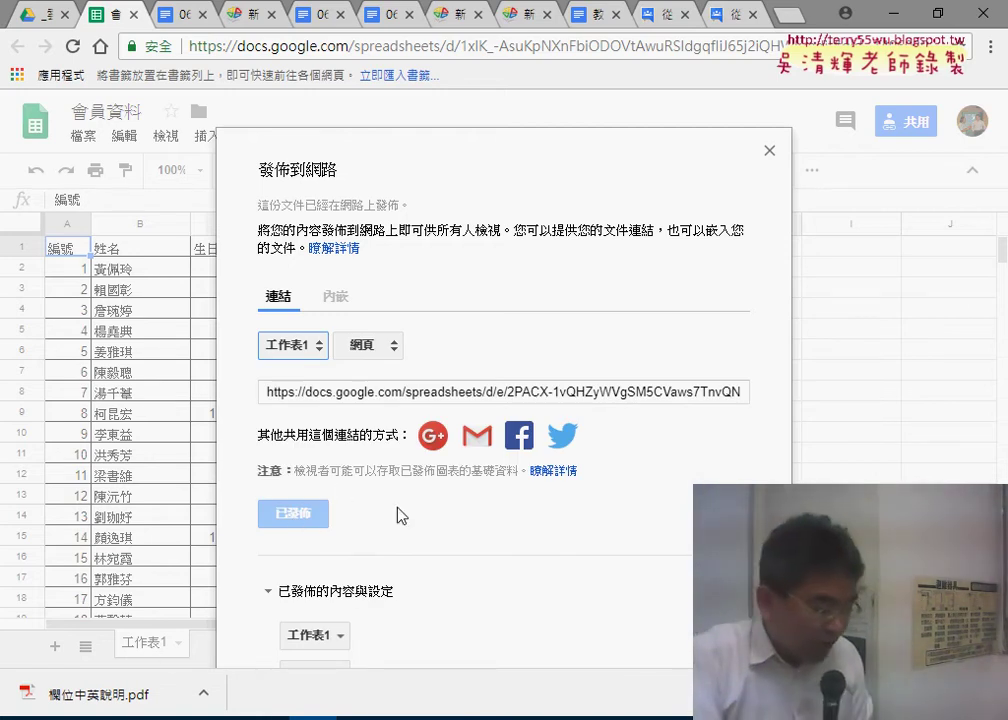
left_click(408, 385)
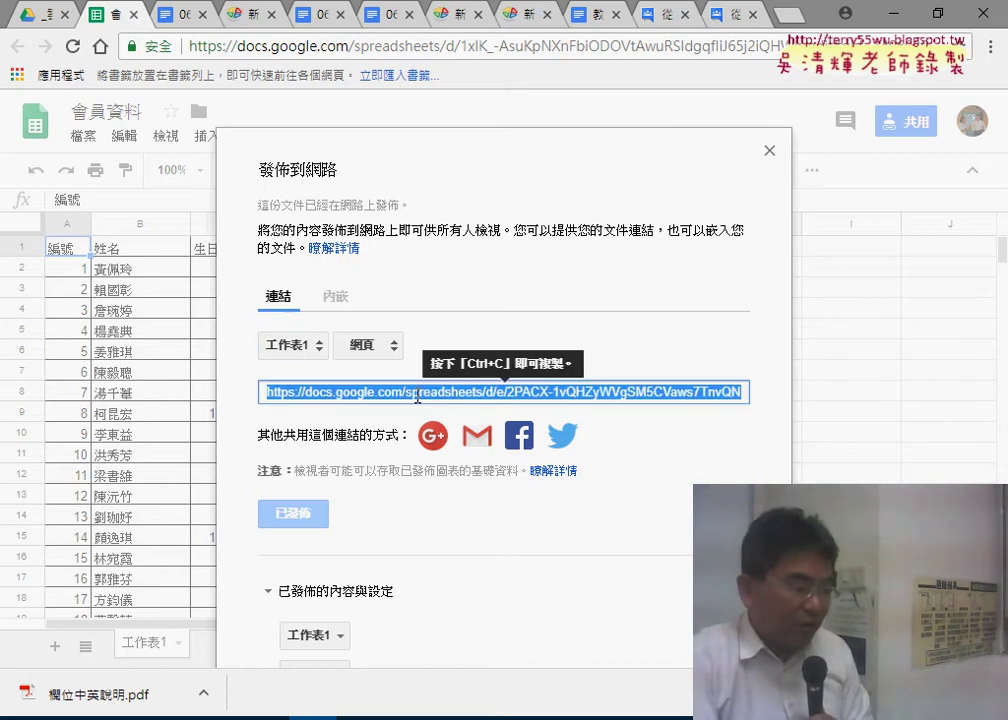
left_click(637, 392)
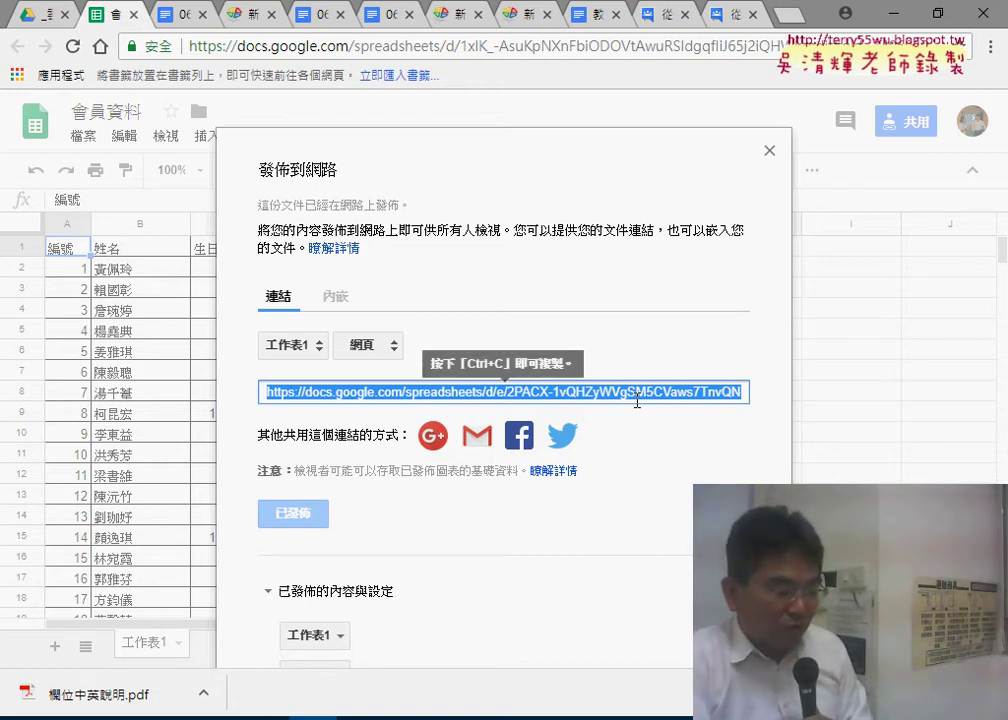
right_click(637, 401)
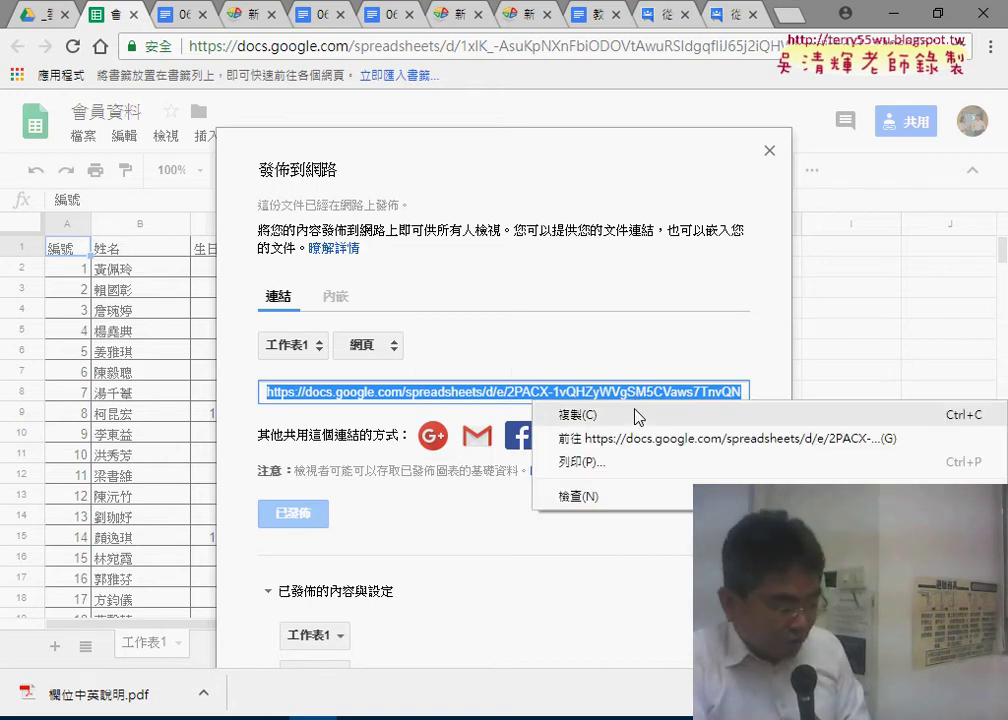
left_click(567, 414)
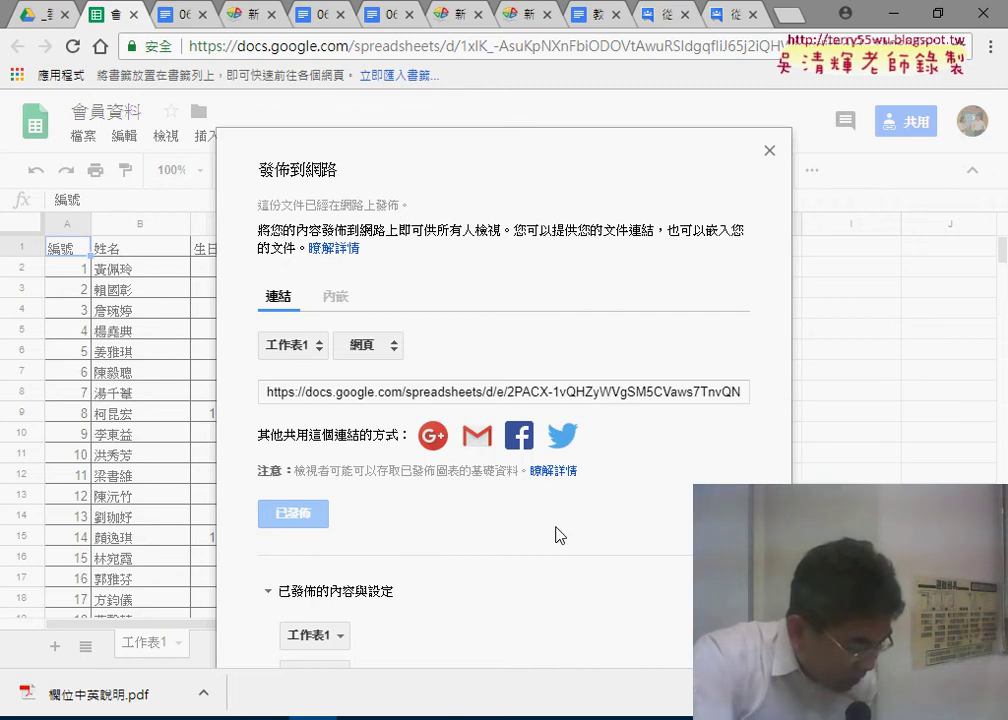
left_click(410, 391)
right_click(417, 393)
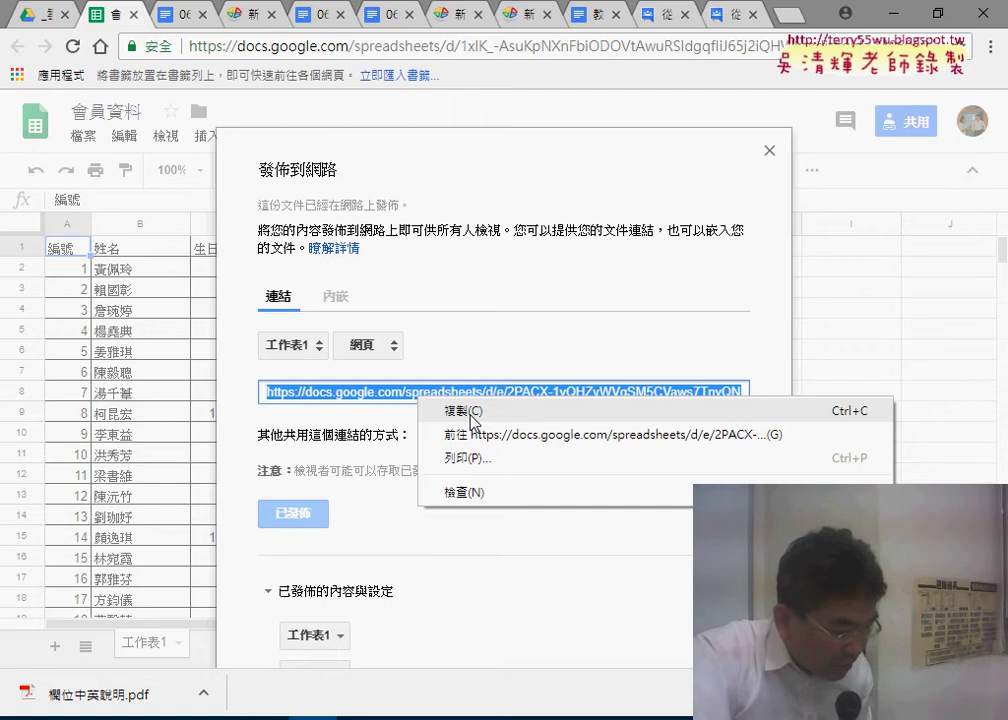
left_click(472, 412)
left_click(790, 15)
Paste the published link into the new tab to view the member table page.
right_click(653, 45)
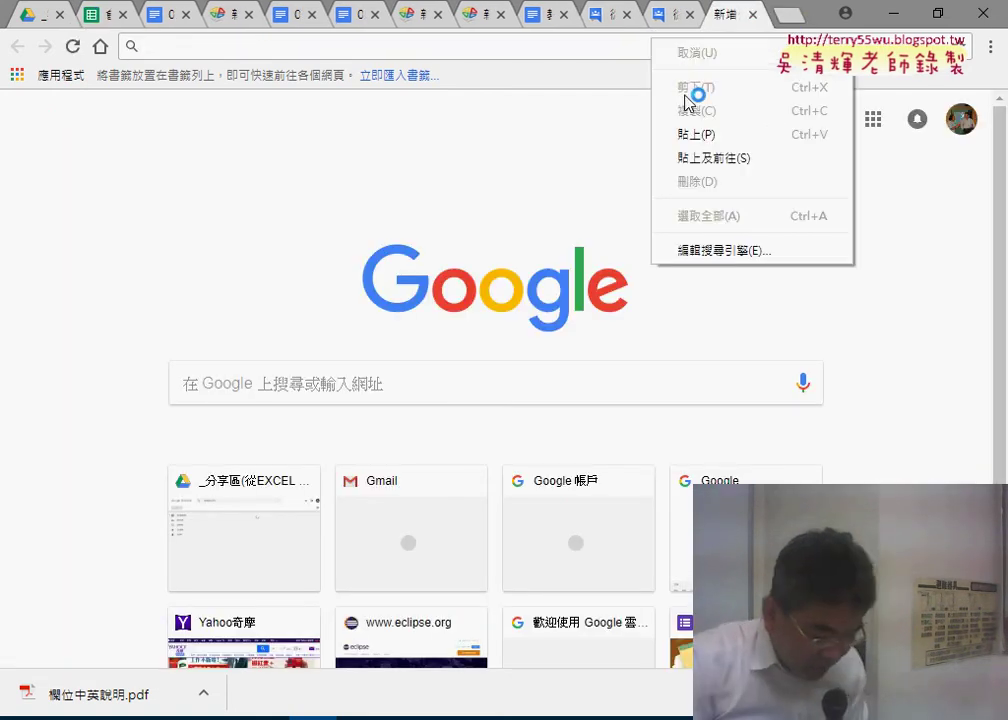
left_click(697, 134)
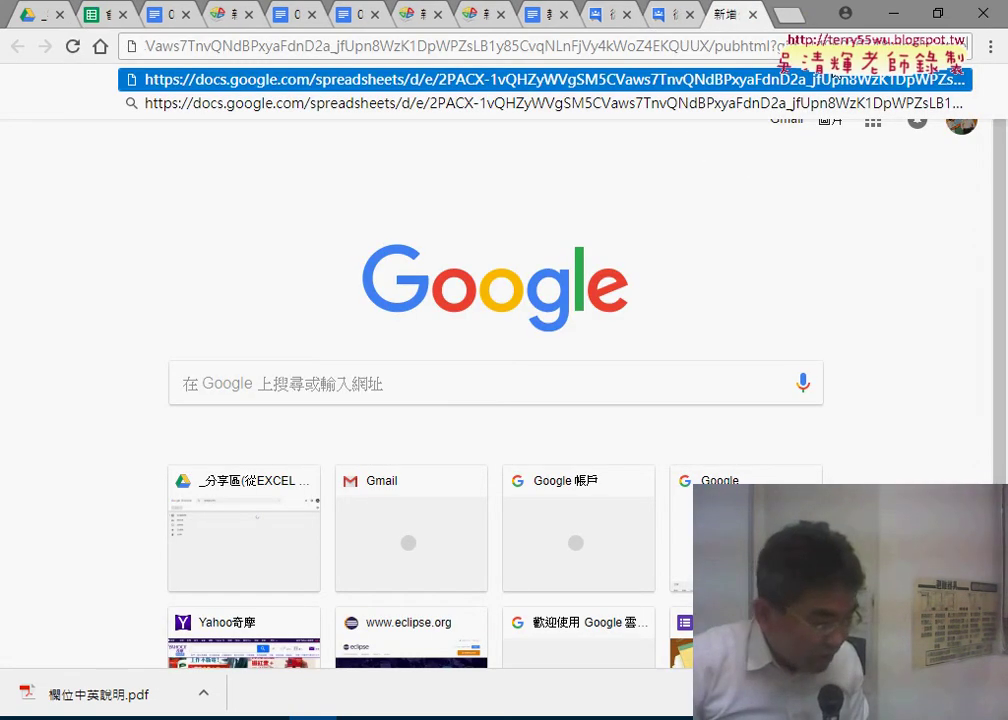
key("Return")
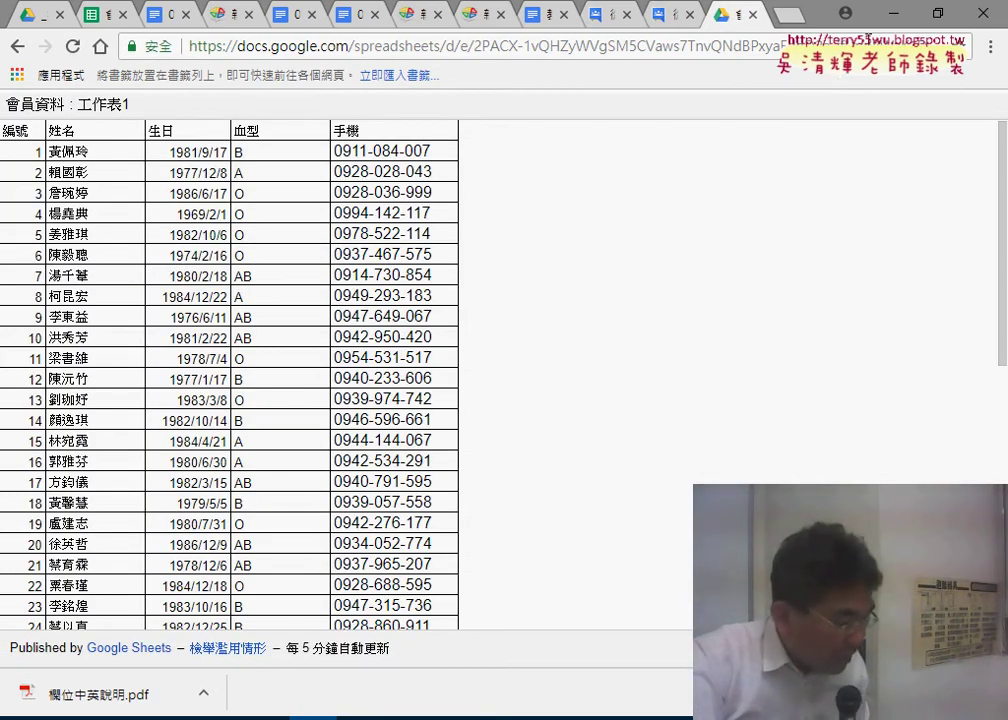
Change the publish format to 逗號分隔值 (.csv) and copy the CSV link.
left_click(110, 14)
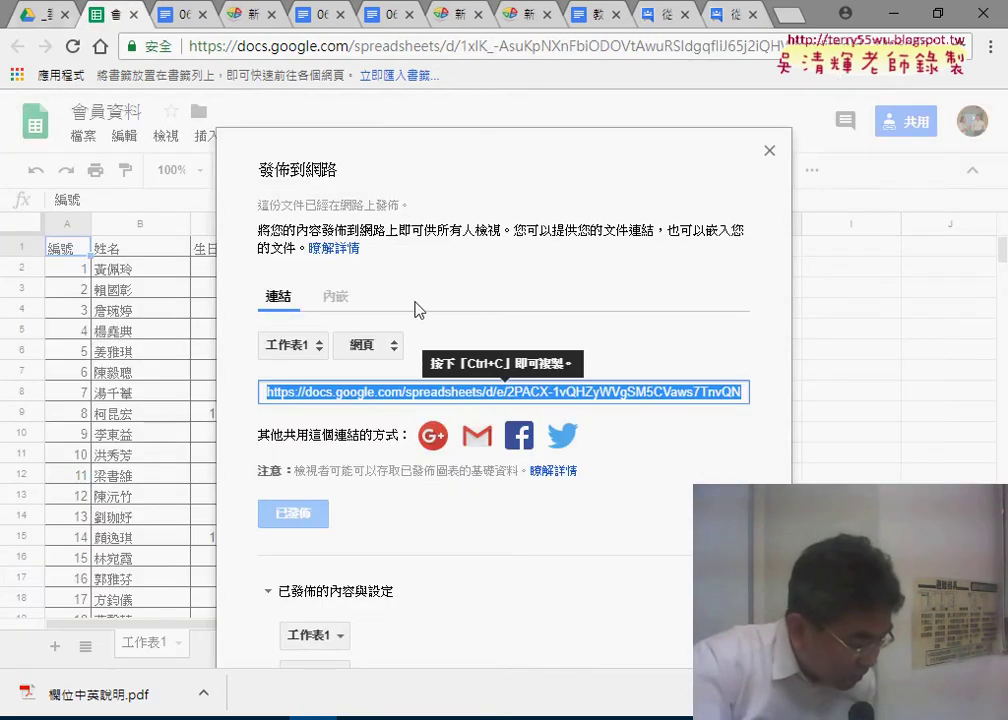
left_click(366, 347)
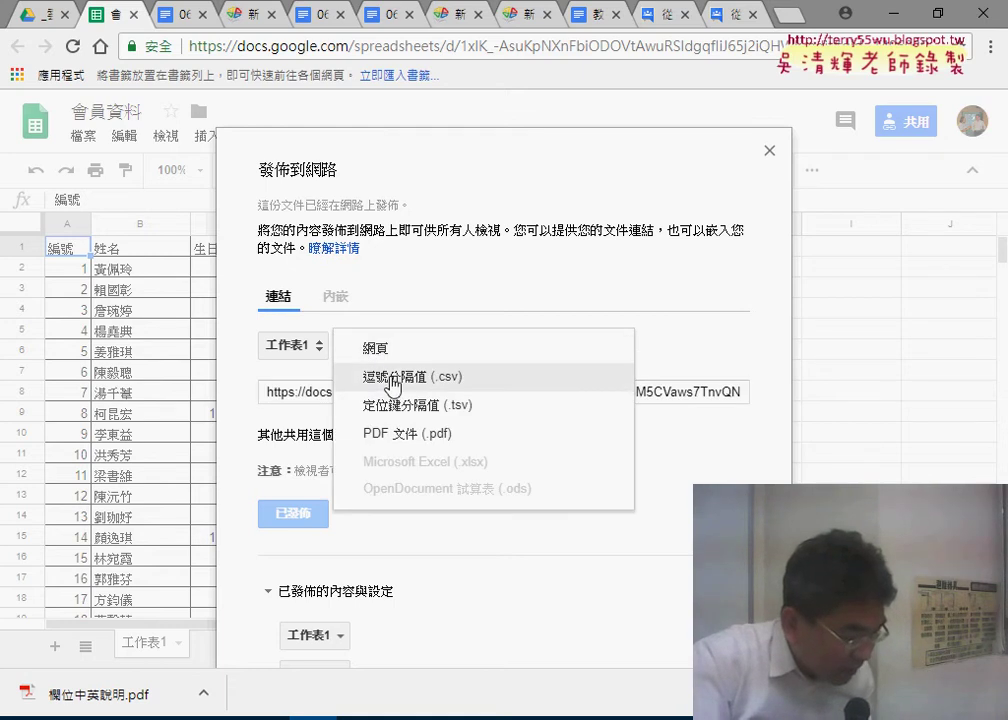
left_click(372, 313)
left_click(449, 390)
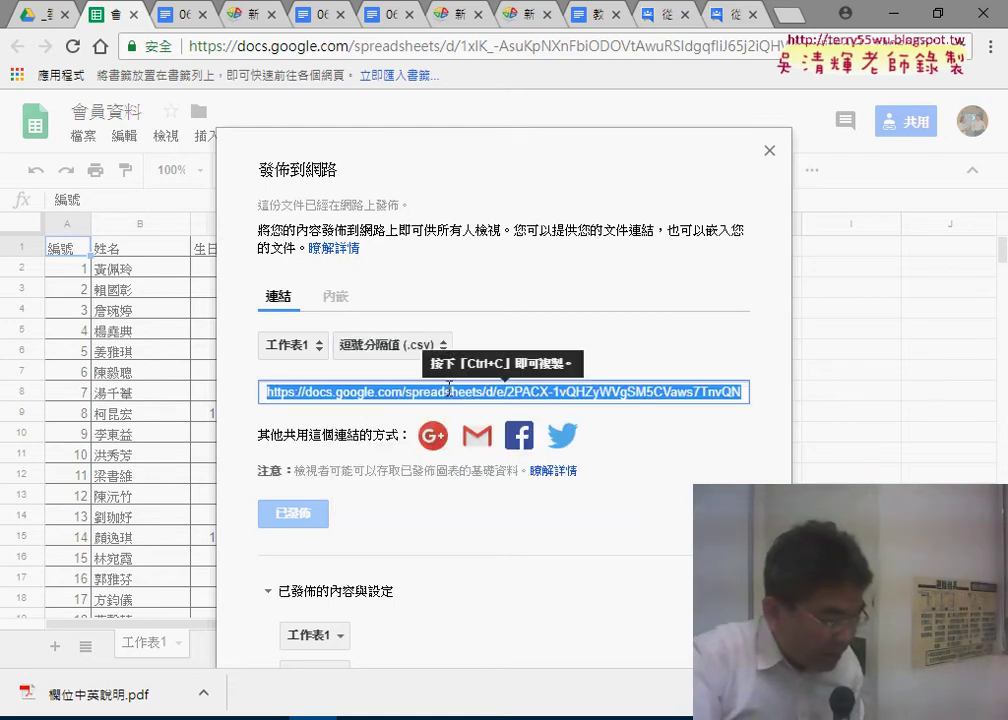
right_click(425, 397)
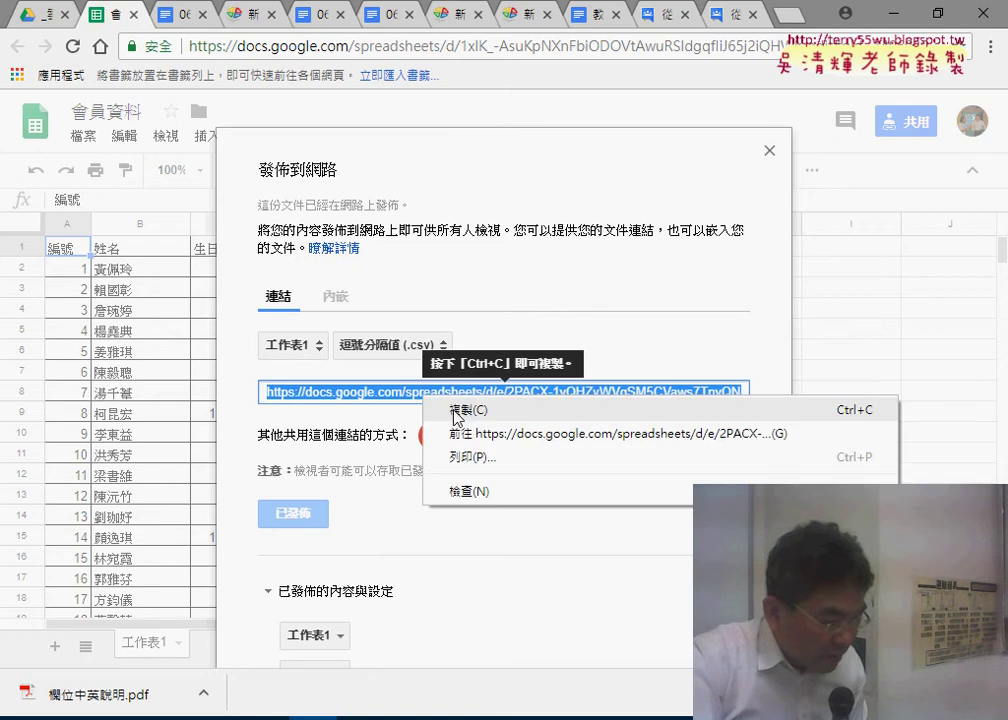
left_click(472, 411)
Paste the CSV link in a new tab to download 會員資料 - 工作表1.csv, then close it.
left_click(789, 14)
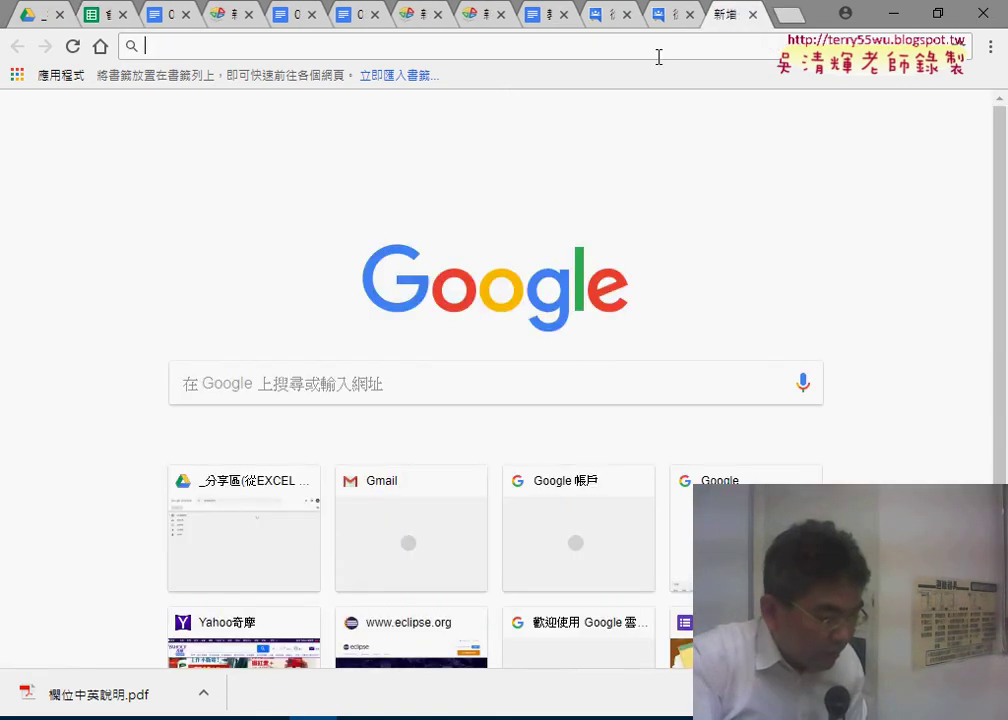
right_click(659, 50)
left_click(710, 146)
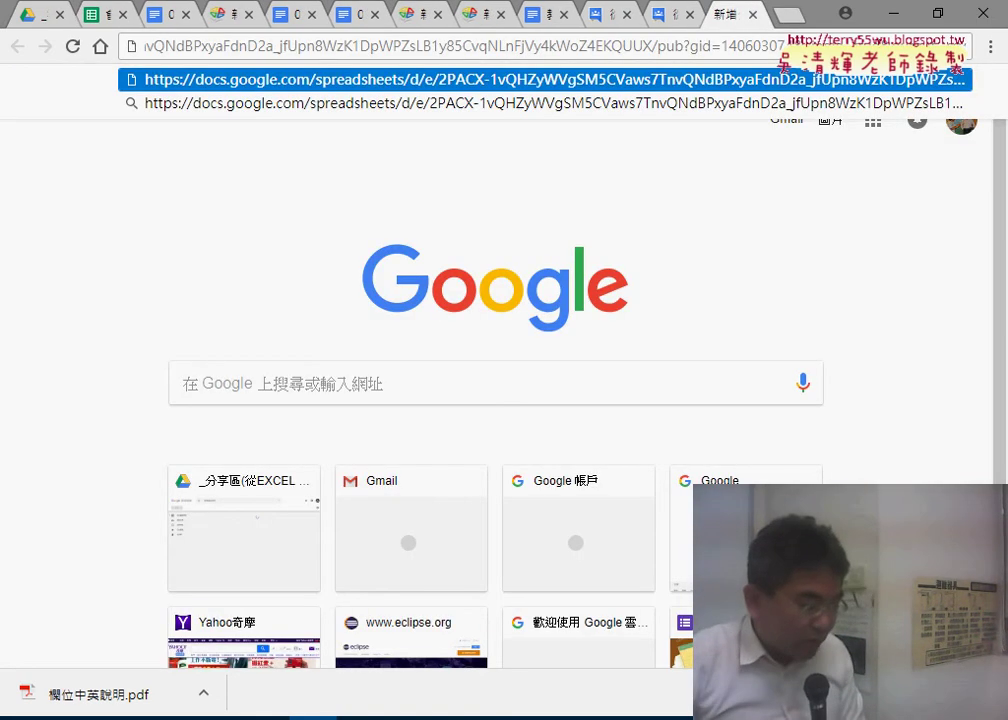
key("Return")
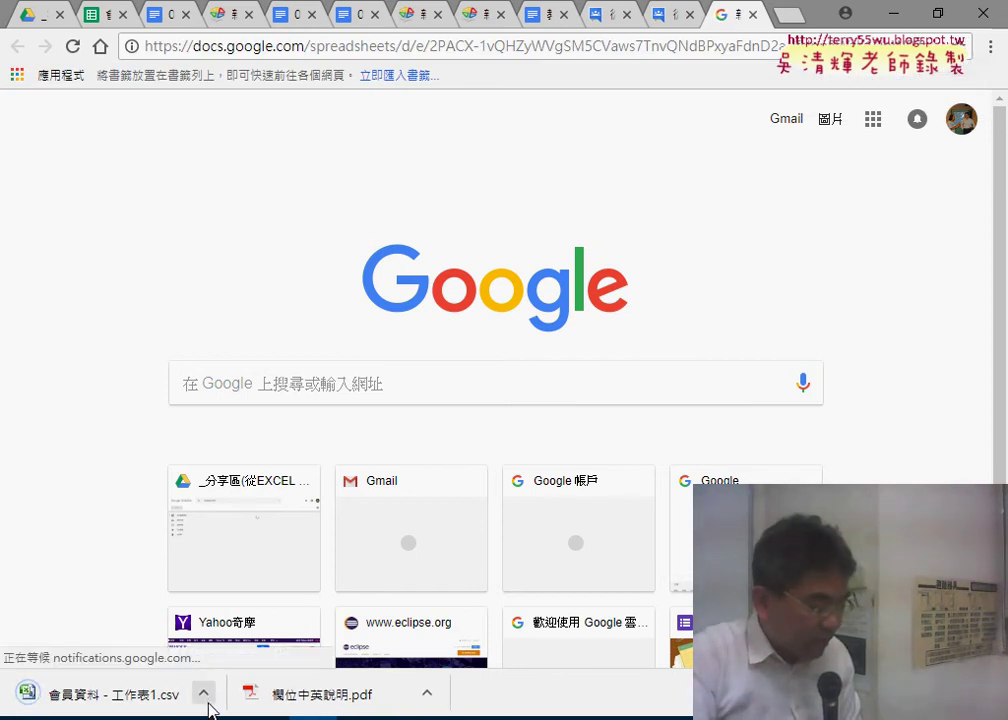
left_click(207, 697)
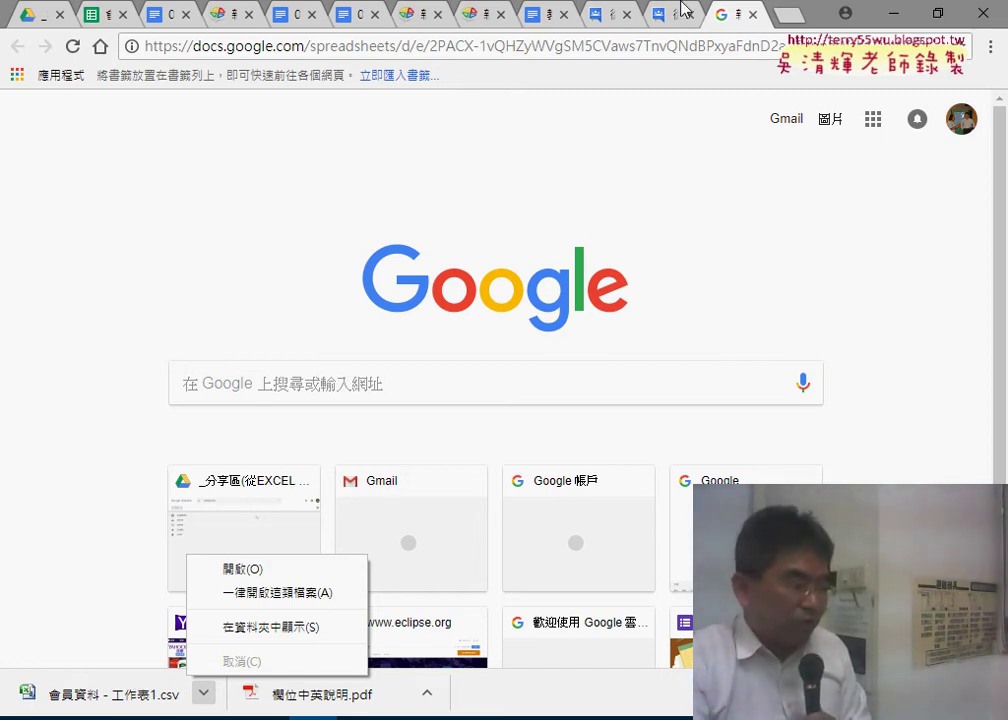
left_click(543, 52)
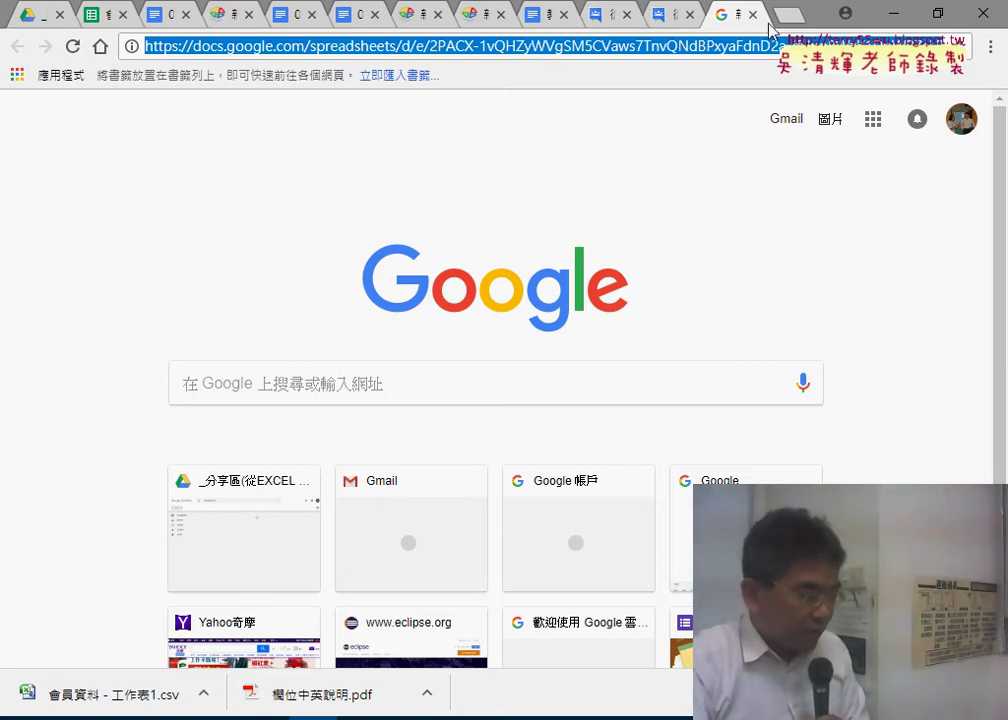
left_click(753, 14)
Reopen the 0603 CSV lesson document from the Drive lesson folder.
left_click(166, 14)
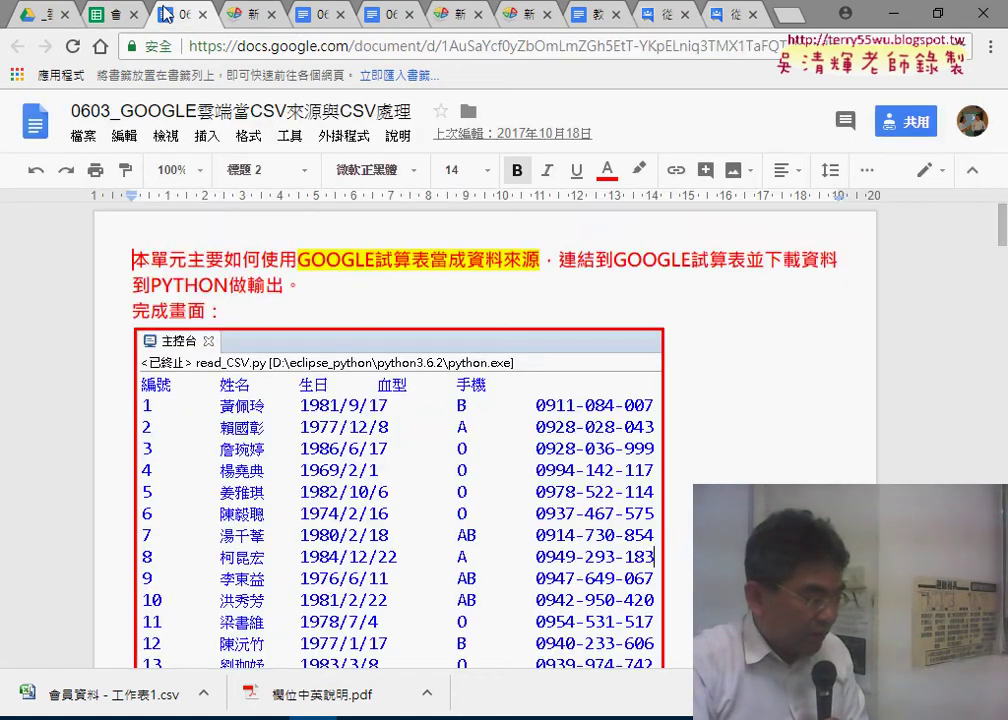
left_click(48, 14)
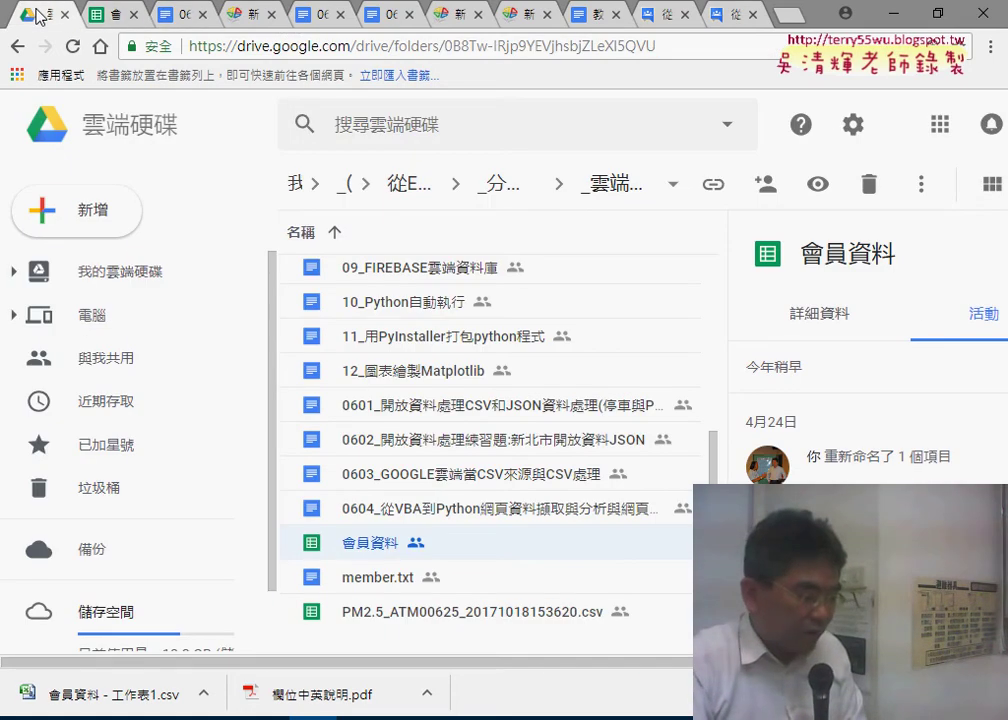
left_click(401, 487)
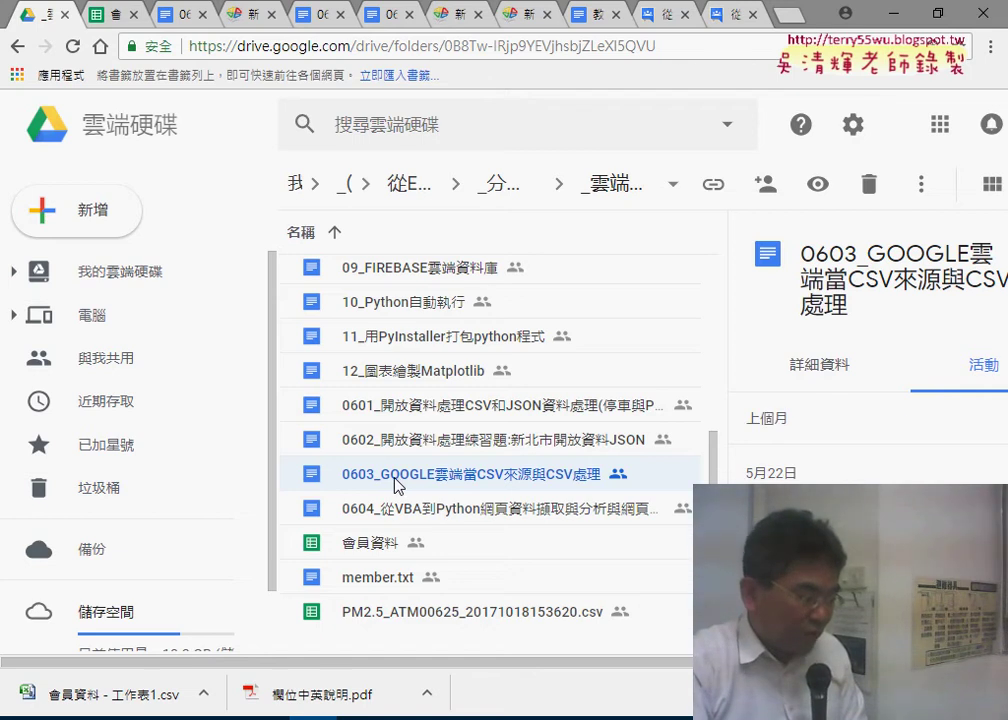
double_click(398, 485)
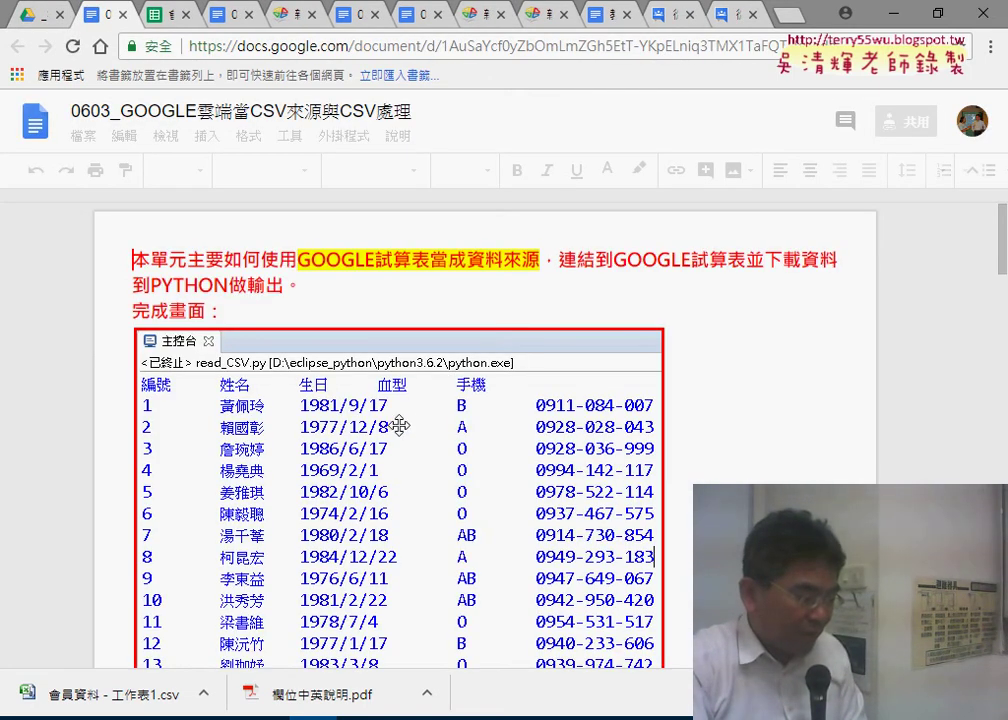
Scroll through the 0603 document's member table, then close the document.
scroll(870, 333, "down", 3)
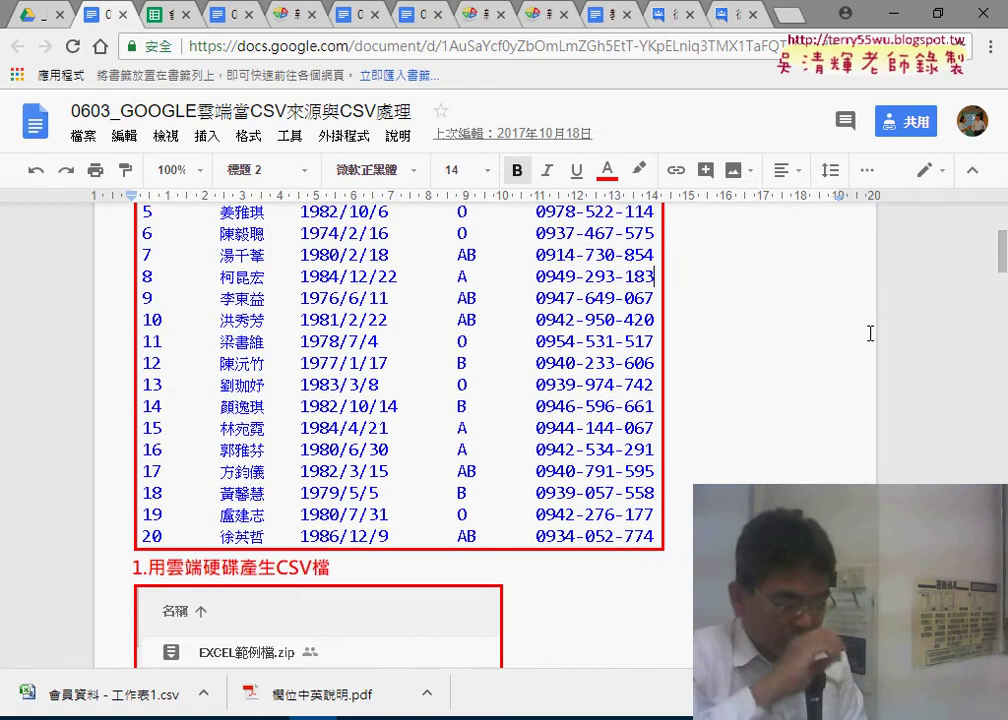
scroll(870, 333, "down", 3)
scroll(870, 333, "down", 1)
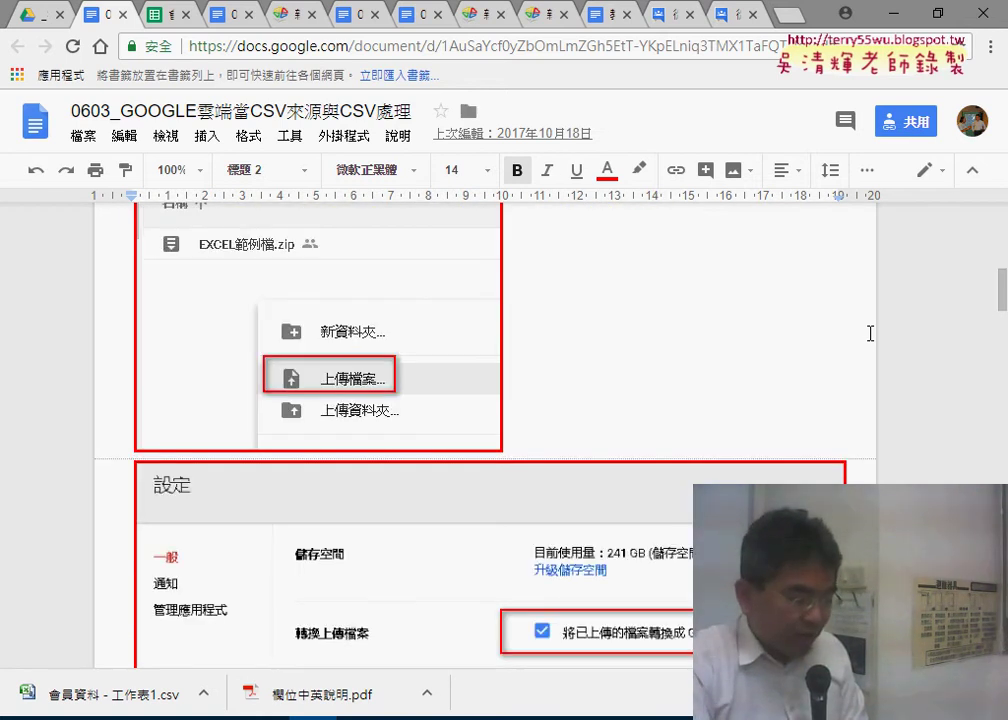
scroll(870, 333, "down", 2)
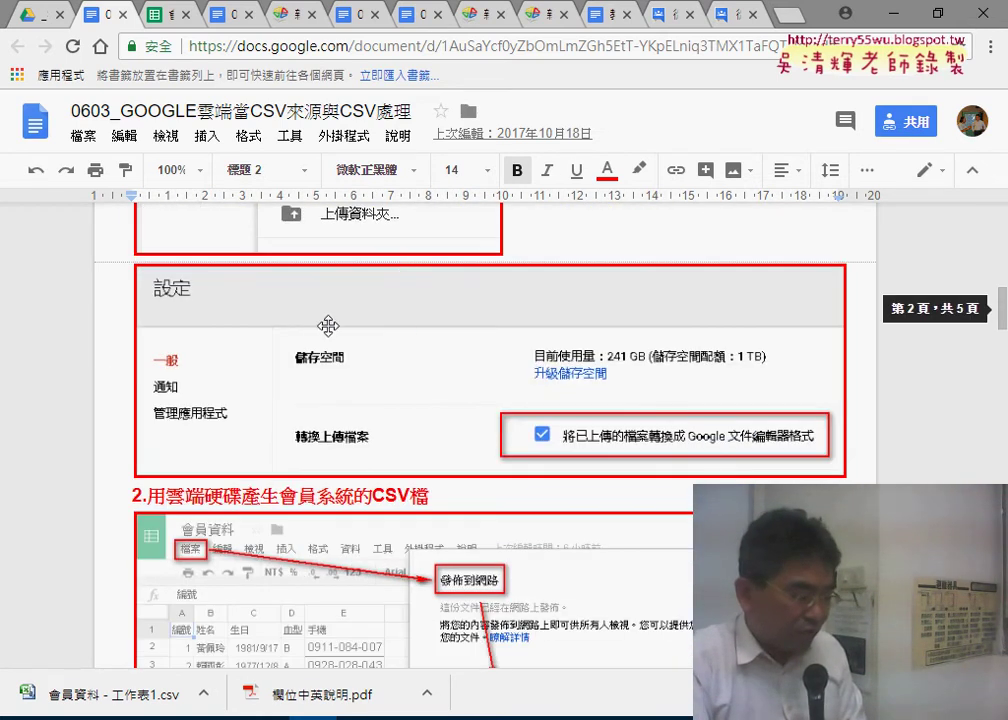
scroll(415, 320, "up", 1)
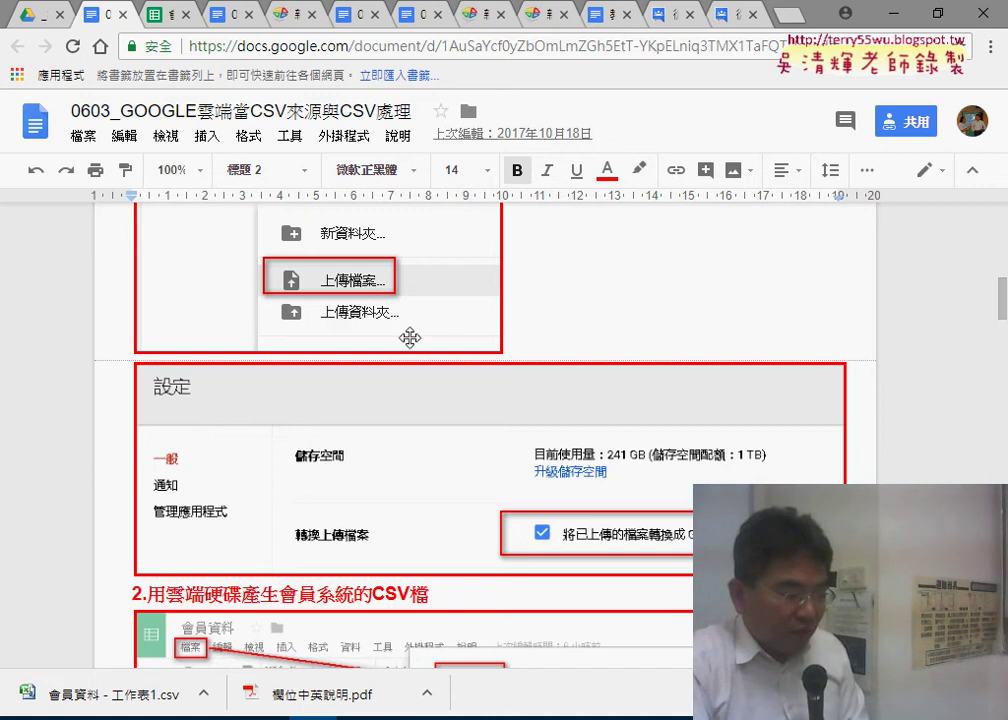
scroll(460, 338, "down", 2)
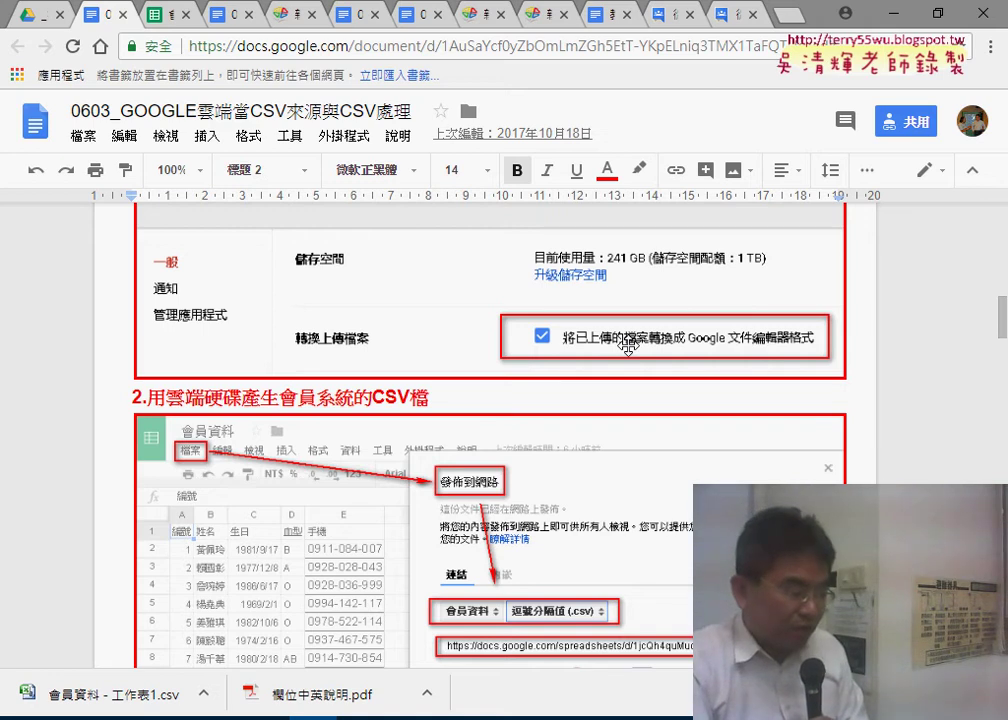
scroll(628, 345, "down", 1)
scroll(628, 345, "down", 1)
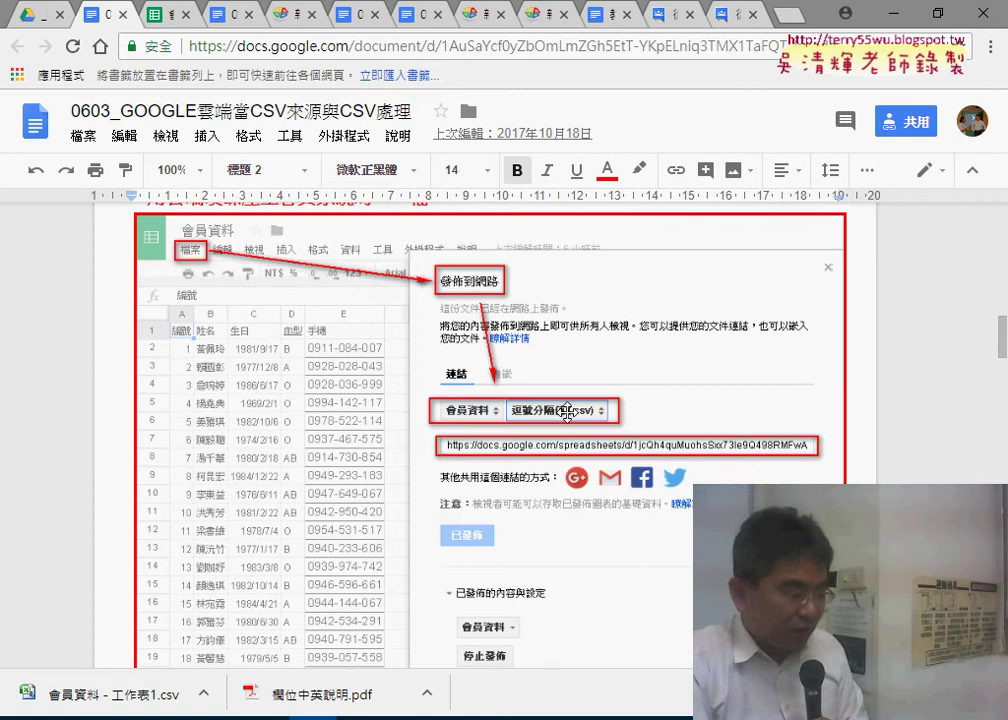
scroll(558, 416, "down", 2)
scroll(569, 251, "down", 3)
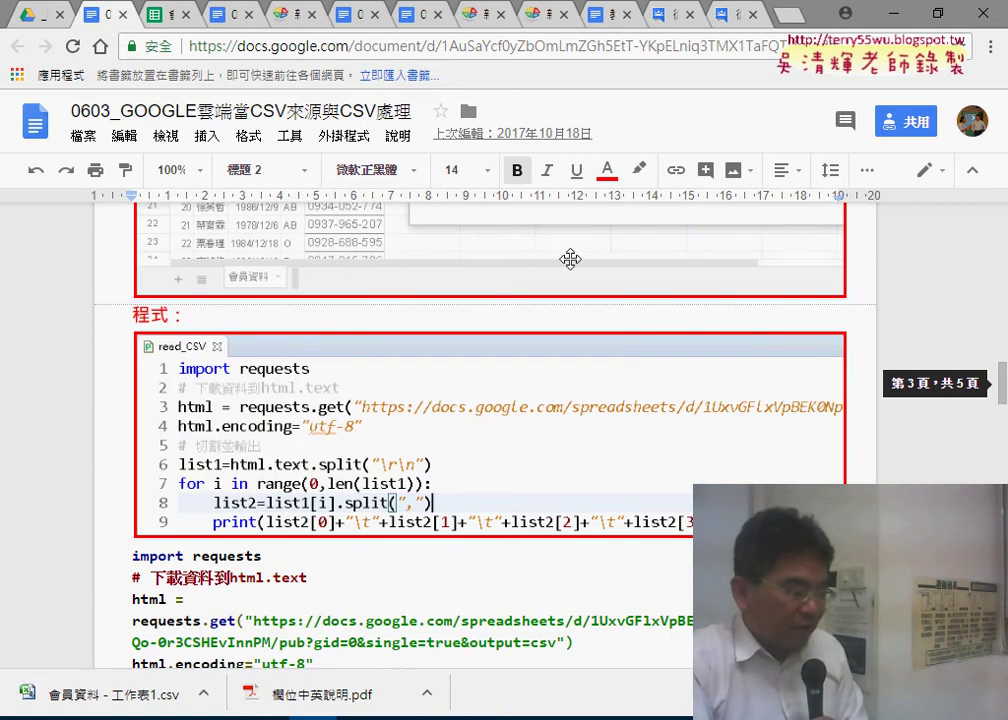
scroll(570, 259, "down", 2)
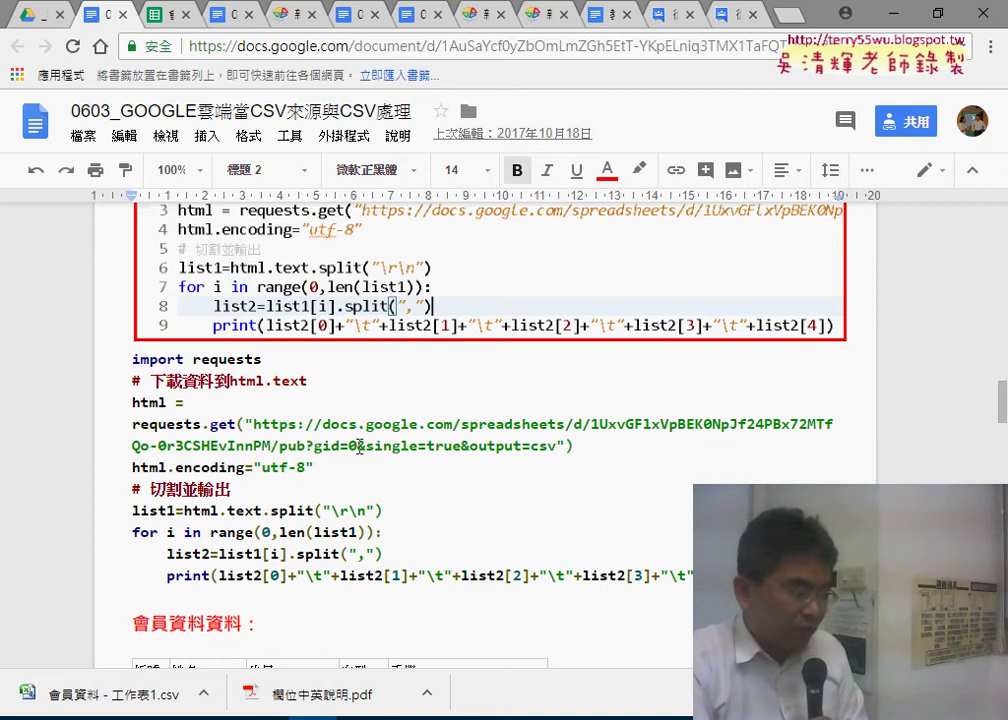
scroll(240, 405, "down", 1)
scroll(297, 416, "down", 1)
scroll(360, 420, "down", 2)
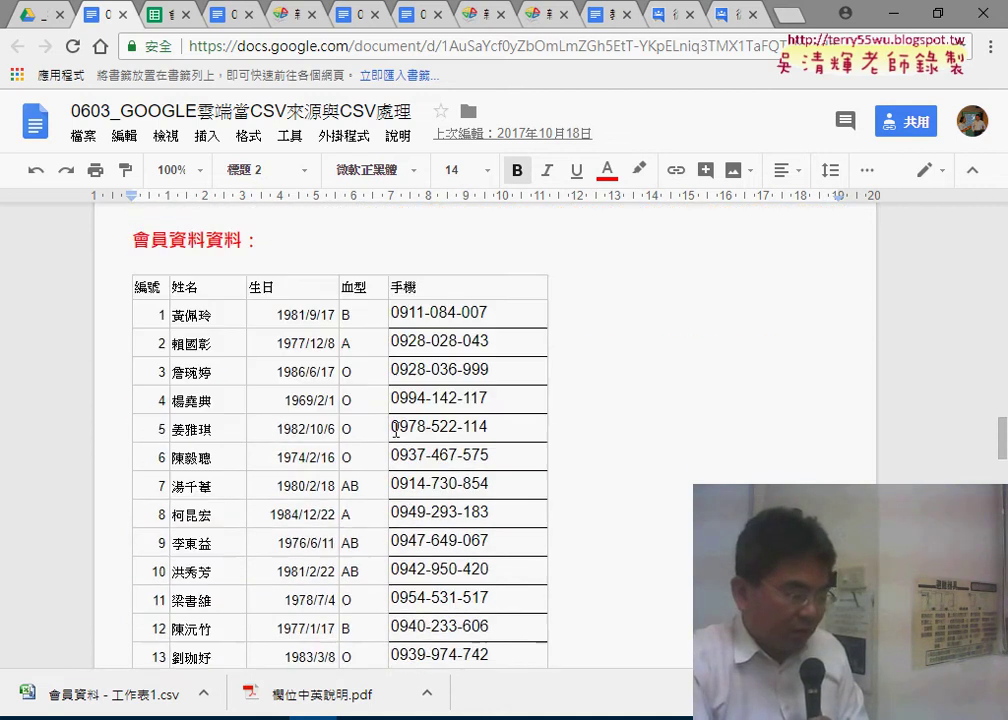
scroll(430, 428, "down", 3)
scroll(430, 428, "down", 5)
scroll(460, 385, "down", 5)
scroll(457, 432, "up", 4)
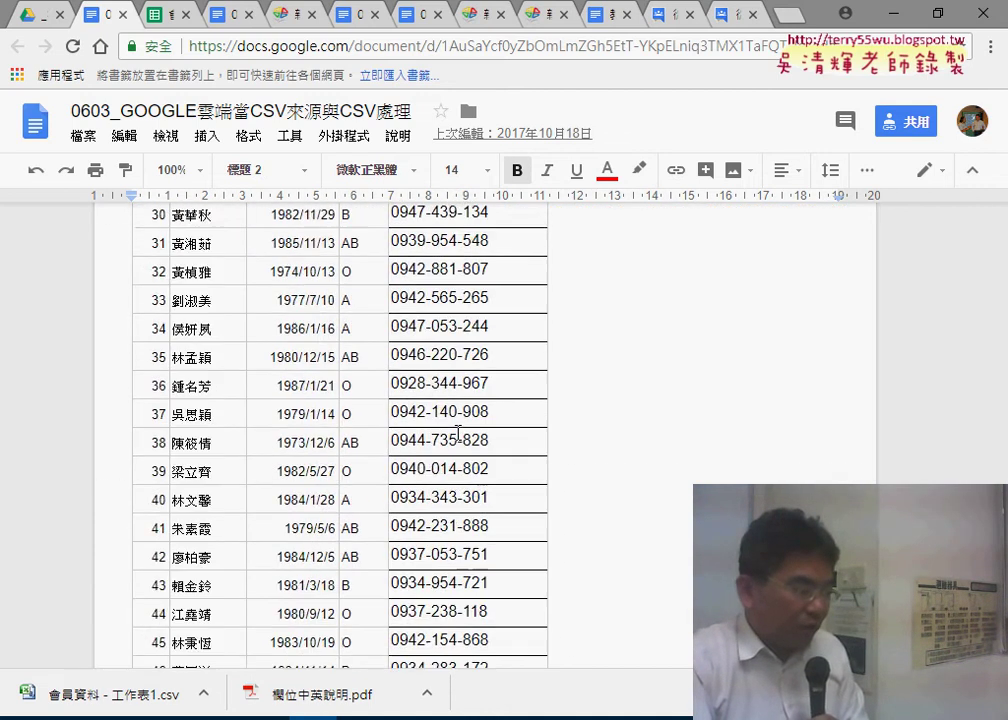
scroll(459, 440, "up", 3)
left_click(123, 14)
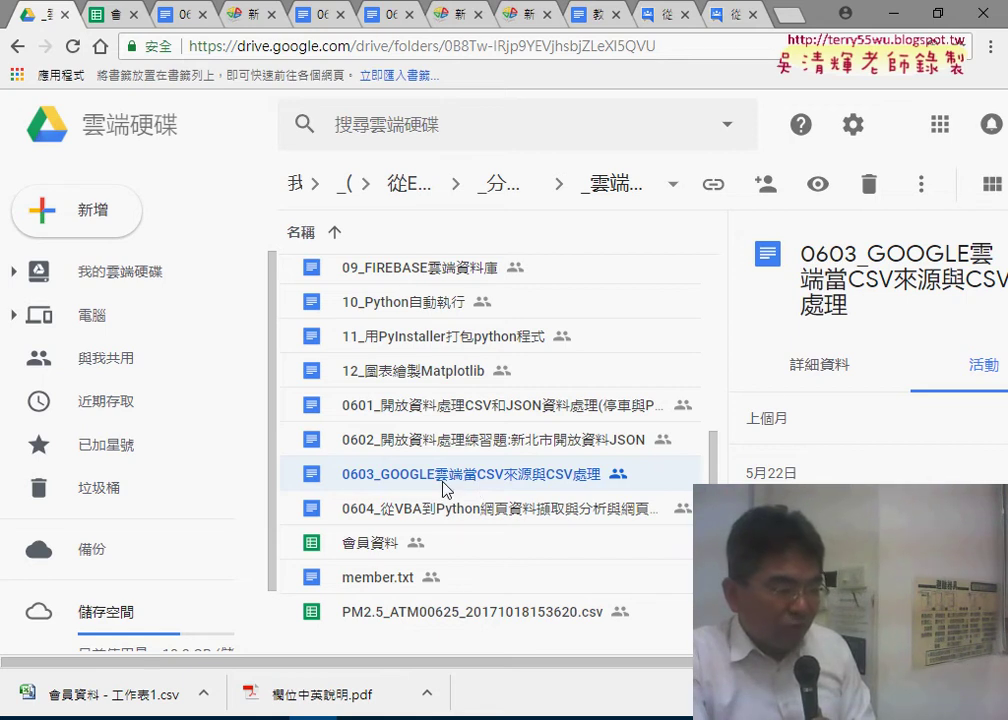
Close the 會員資料 member spreadsheet and select the 0604 web-scraping lesson file in Drive.
left_click(106, 16)
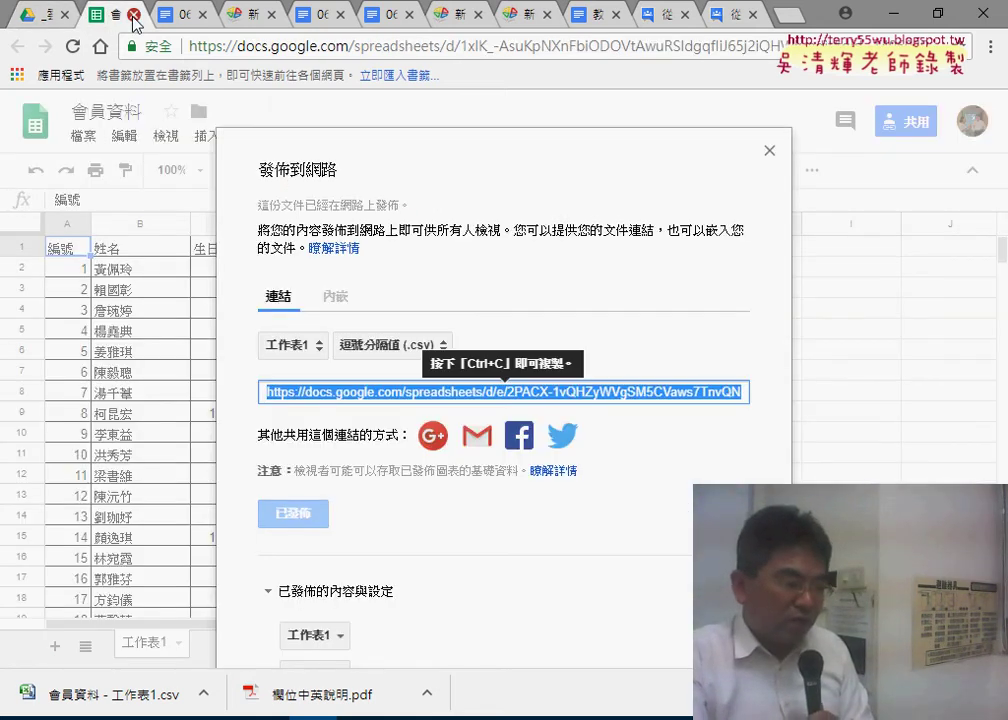
left_click(133, 15)
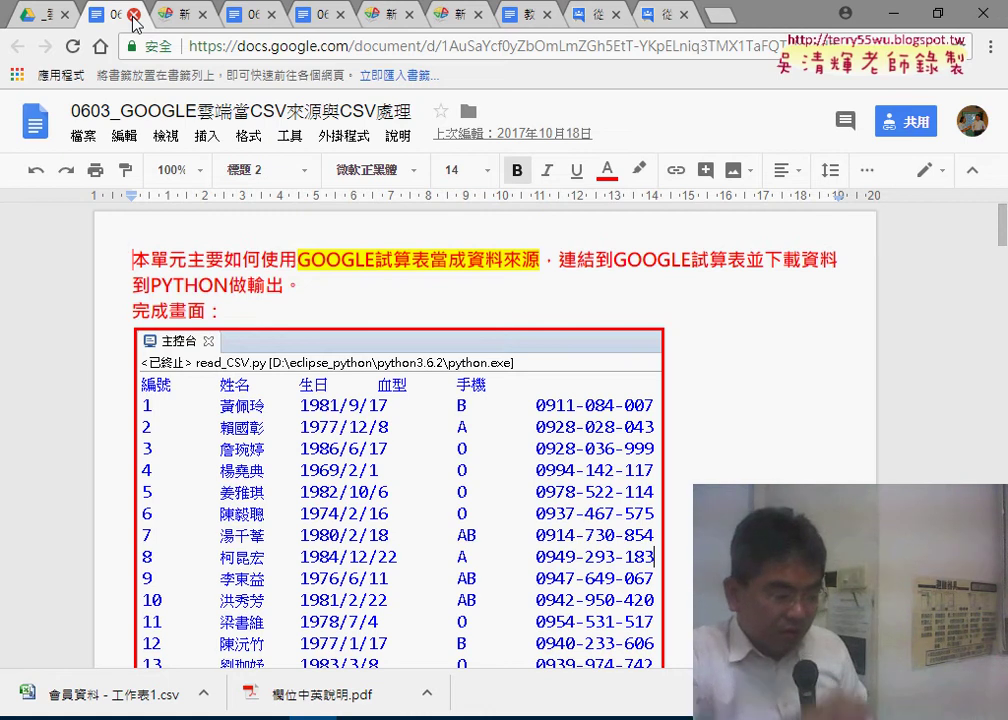
left_click(47, 10)
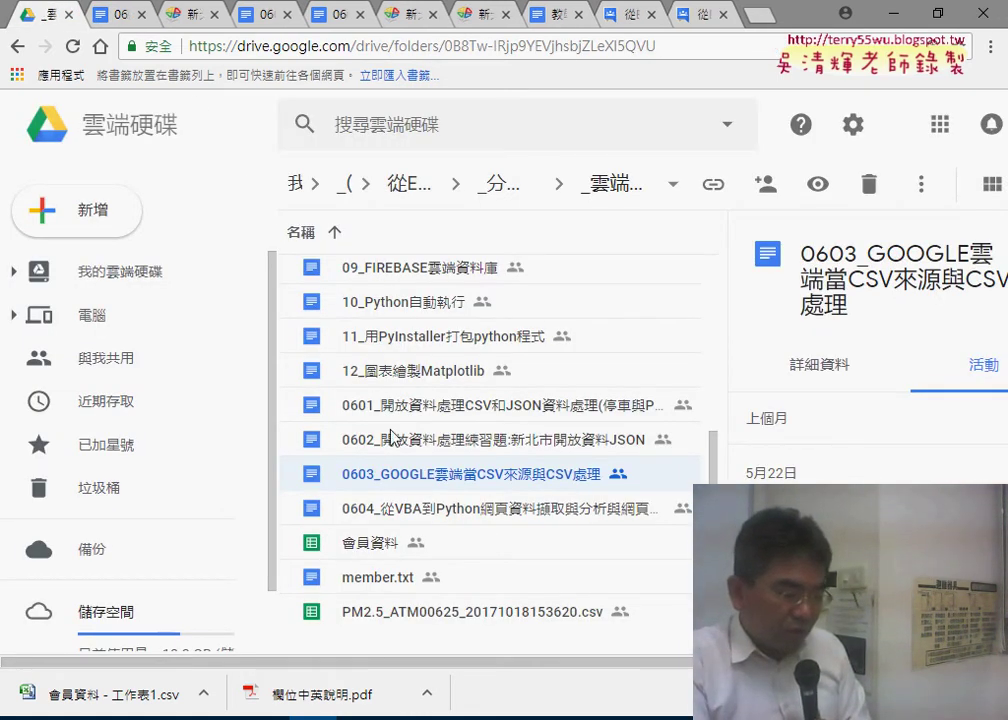
left_click(530, 518)
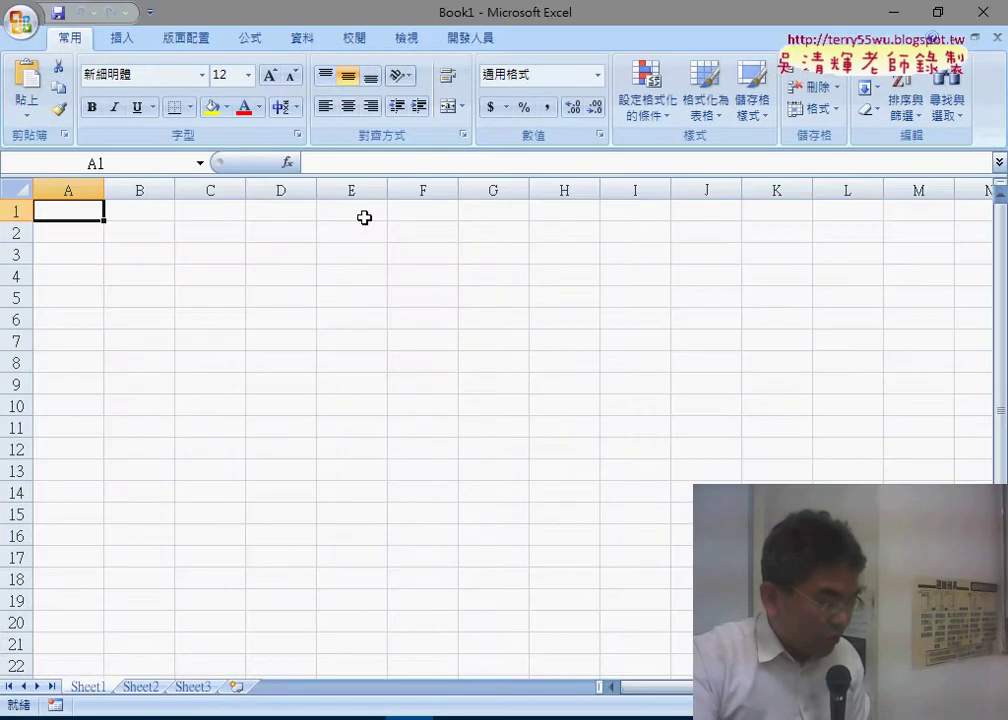
left_click(308, 42)
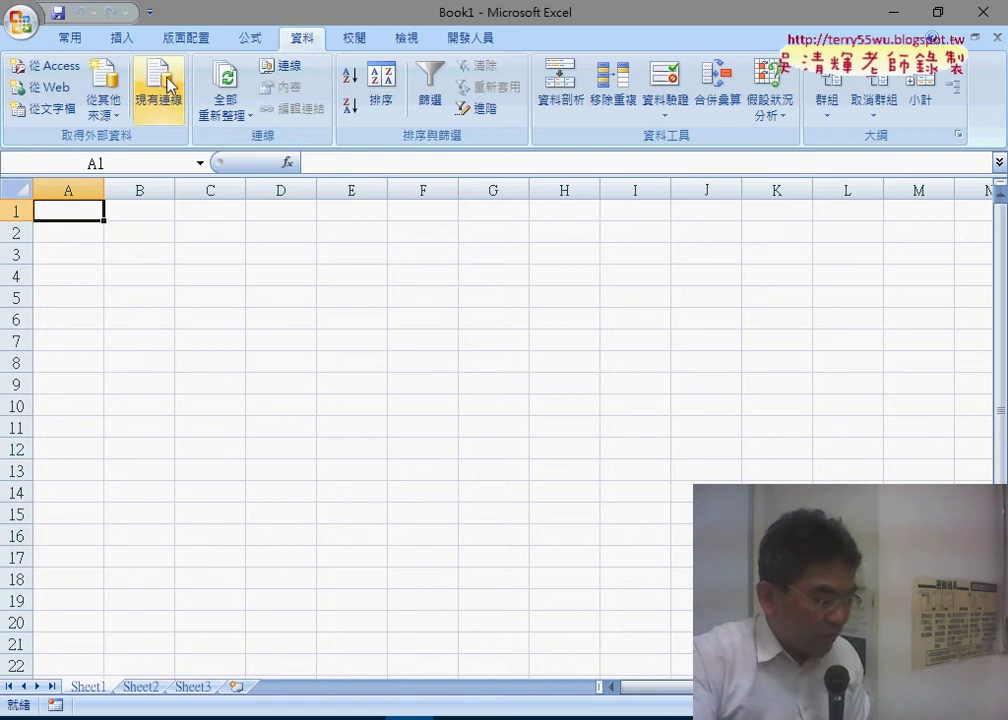
left_click(55, 88)
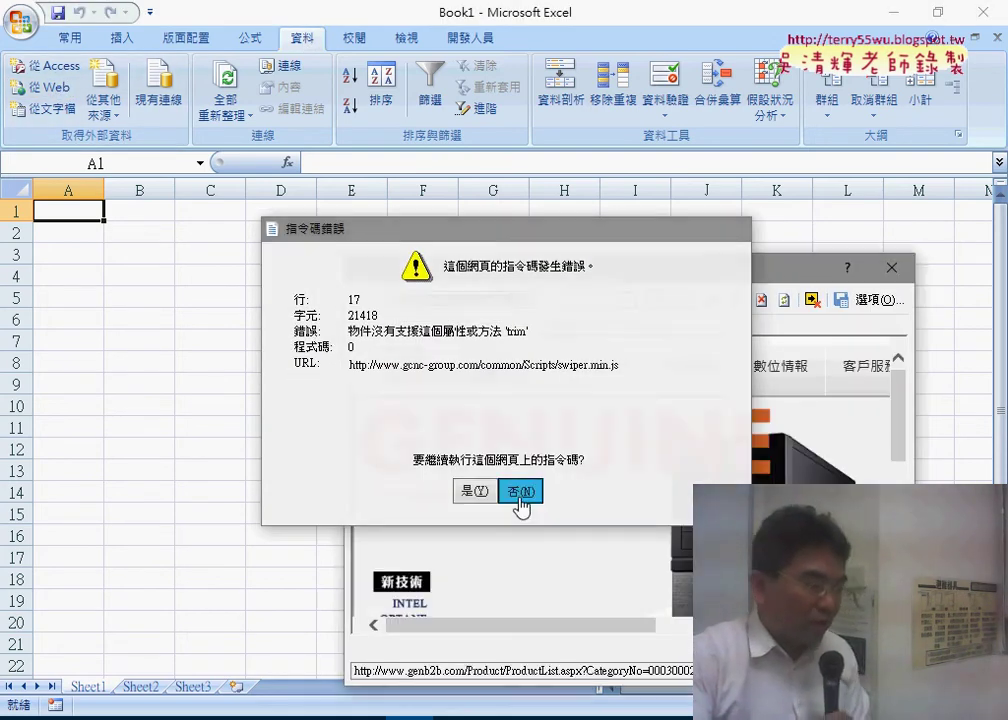
left_click(522, 490)
left_click_drag(547, 272, 349, 122)
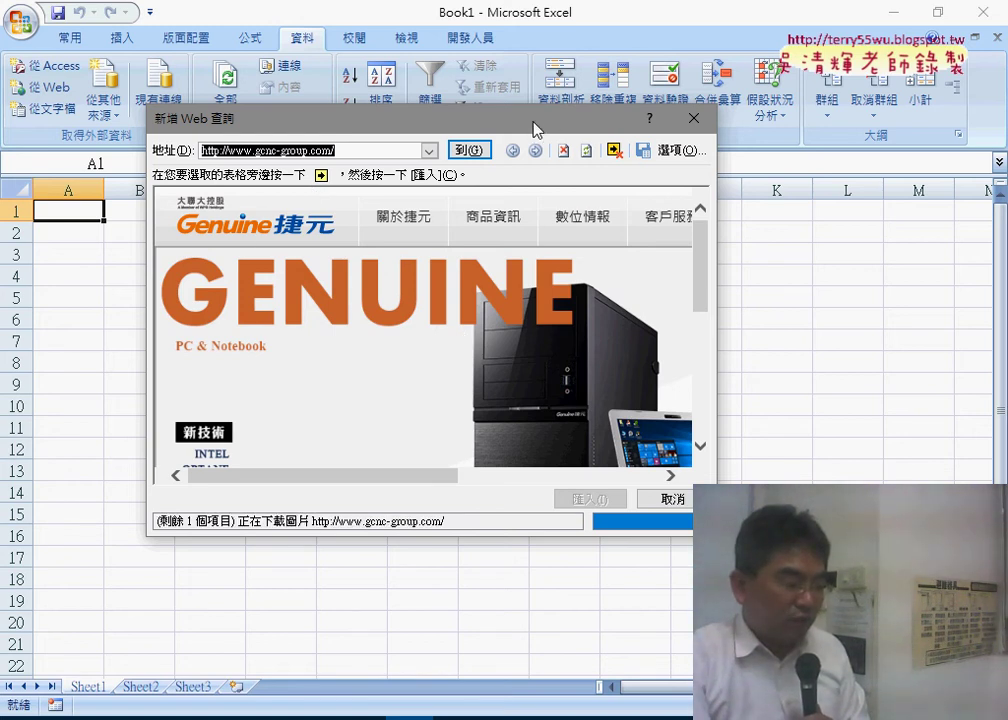
left_click_drag(533, 124, 442, 66)
left_click_drag(623, 476, 857, 654)
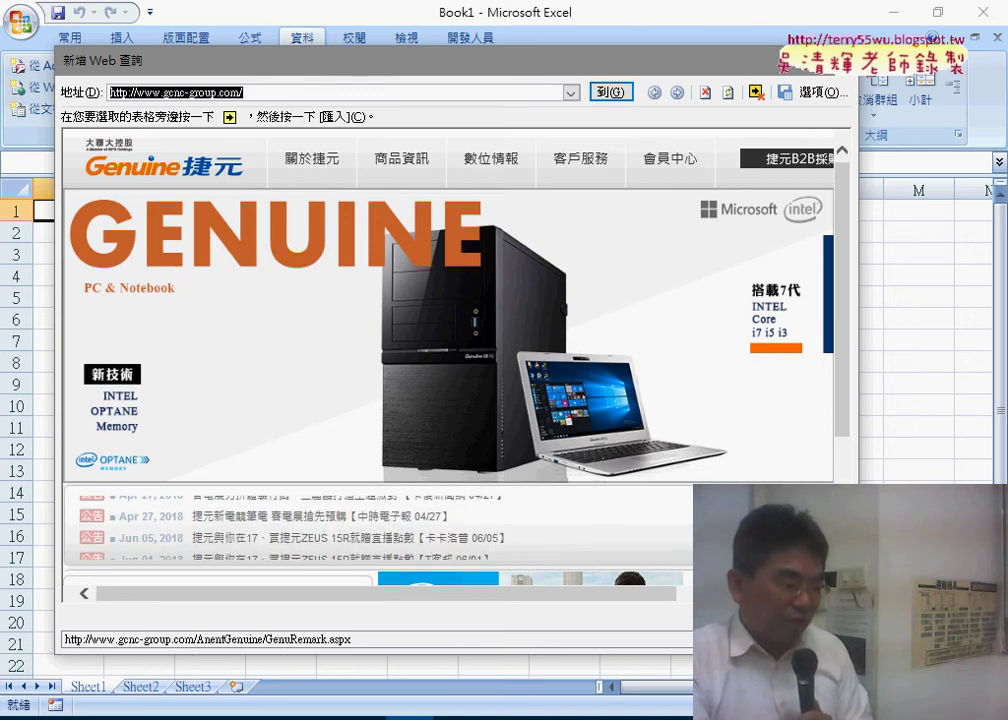
key("Escape")
Close Excel and open the 0604_從VBA到Python網頁資料擷取 lesson document.
left_click(981, 14)
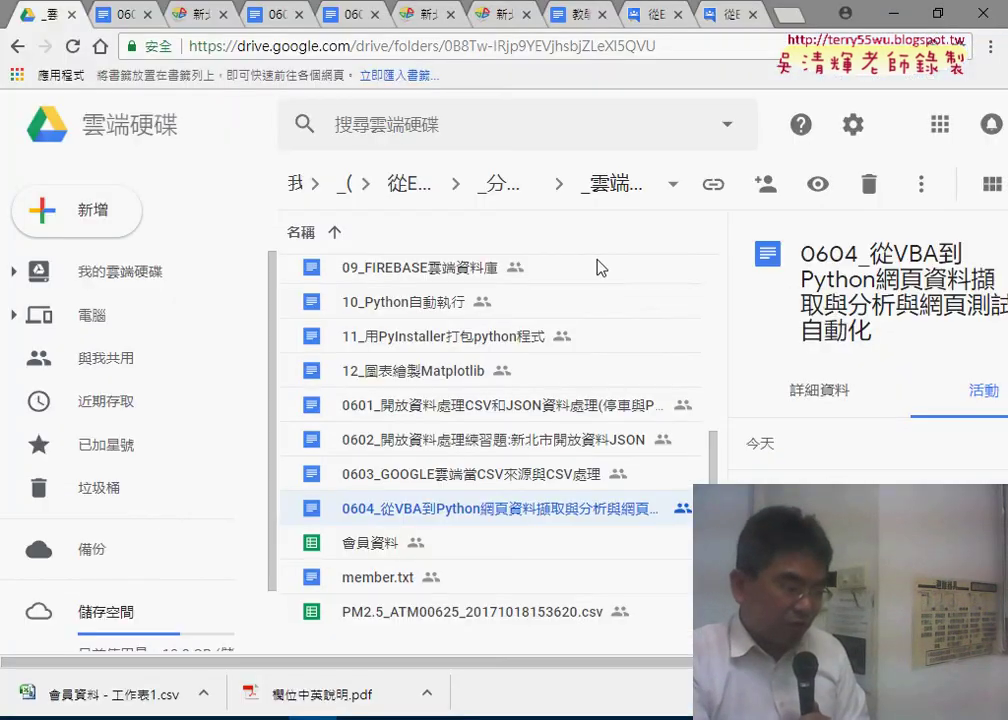
double_click(452, 516)
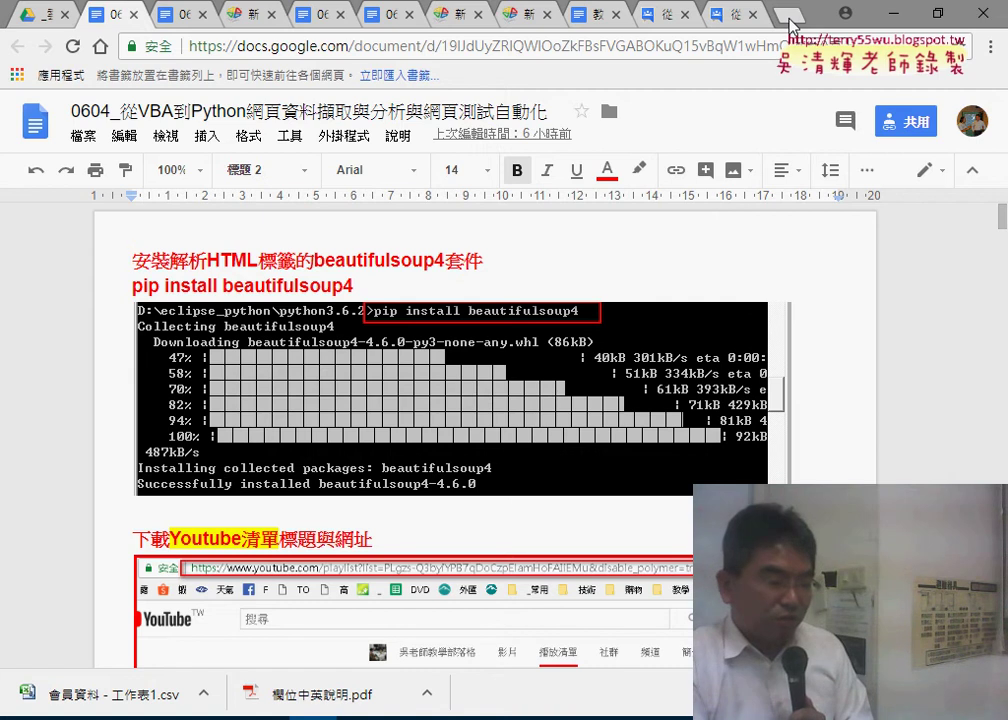
Select the beautifulsoup4 package name in the install heading.
right_click(932, 295)
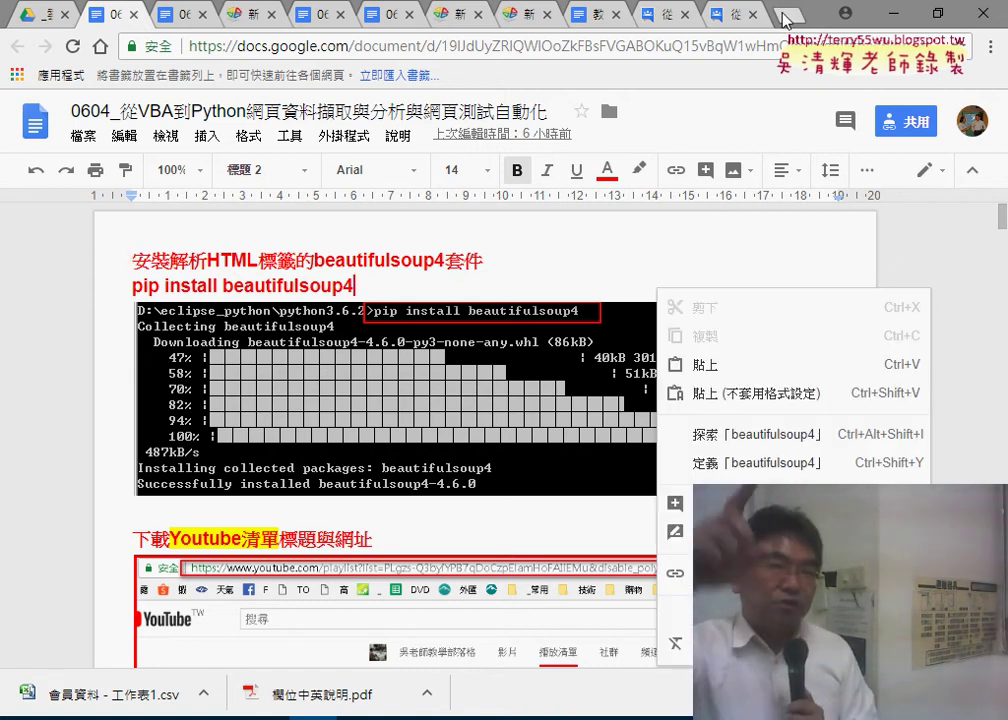
left_click(464, 262)
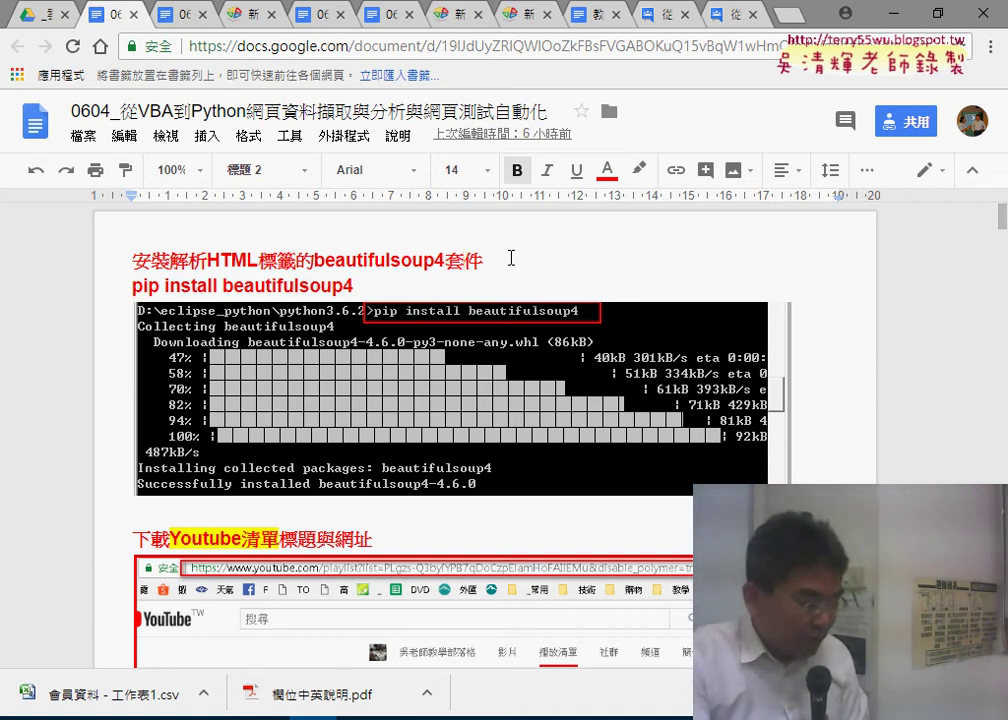
left_click_drag(223, 285, 352, 287)
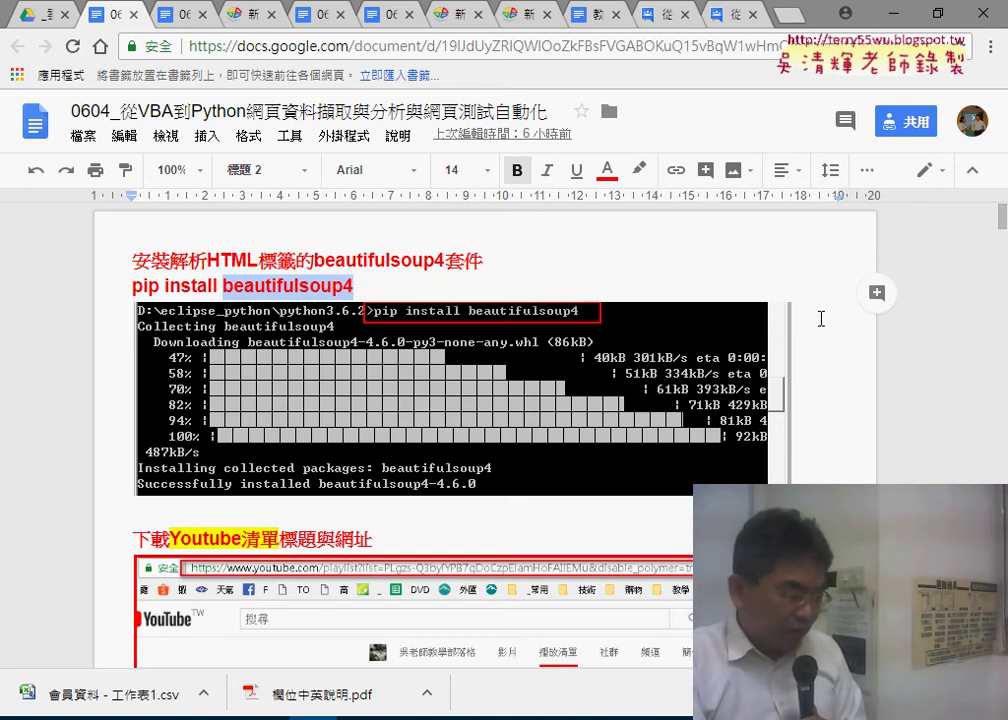
Scroll down and open the lesson's YouTube playlist link in a new tab.
scroll(824, 319, "down", 2)
scroll(824, 319, "down", 1)
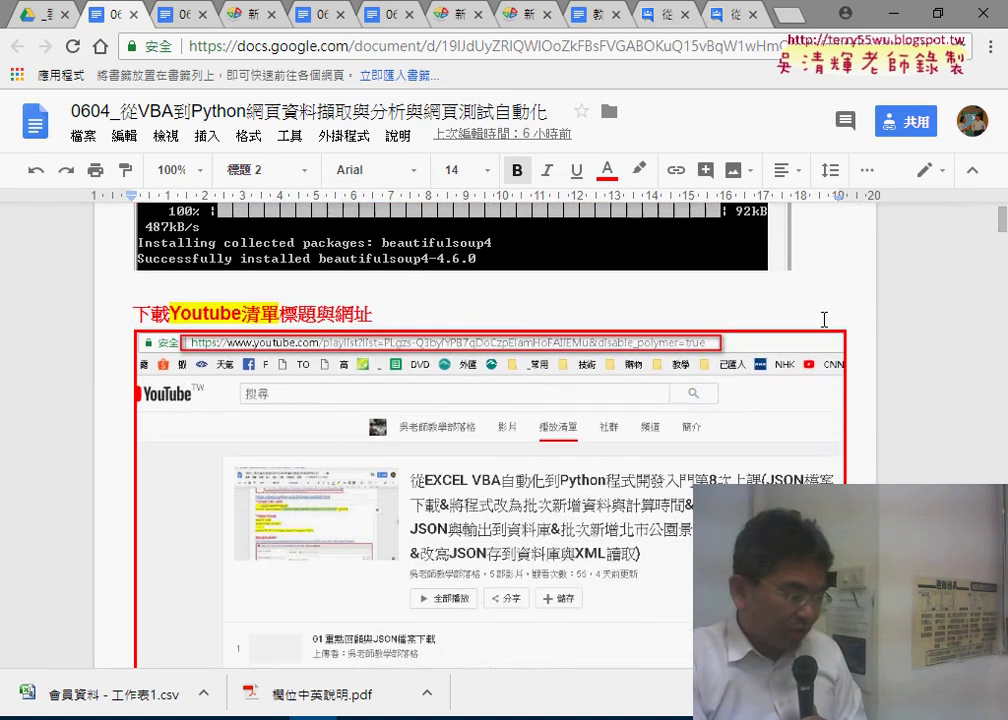
scroll(824, 319, "down", 2)
scroll(822, 319, "down", 2)
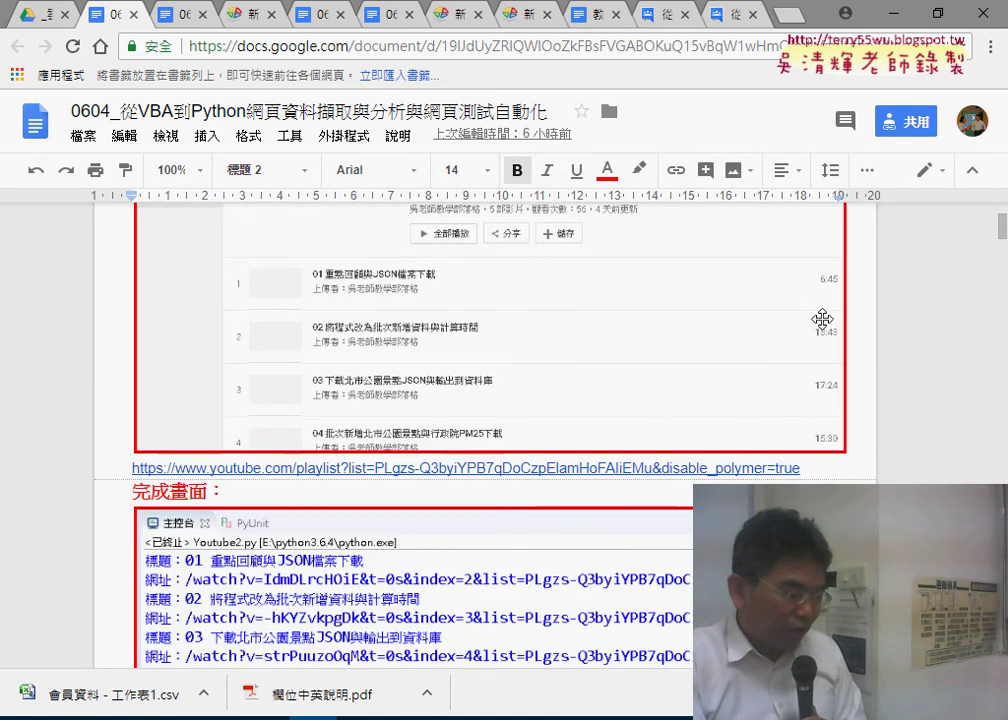
scroll(822, 319, "down", 1)
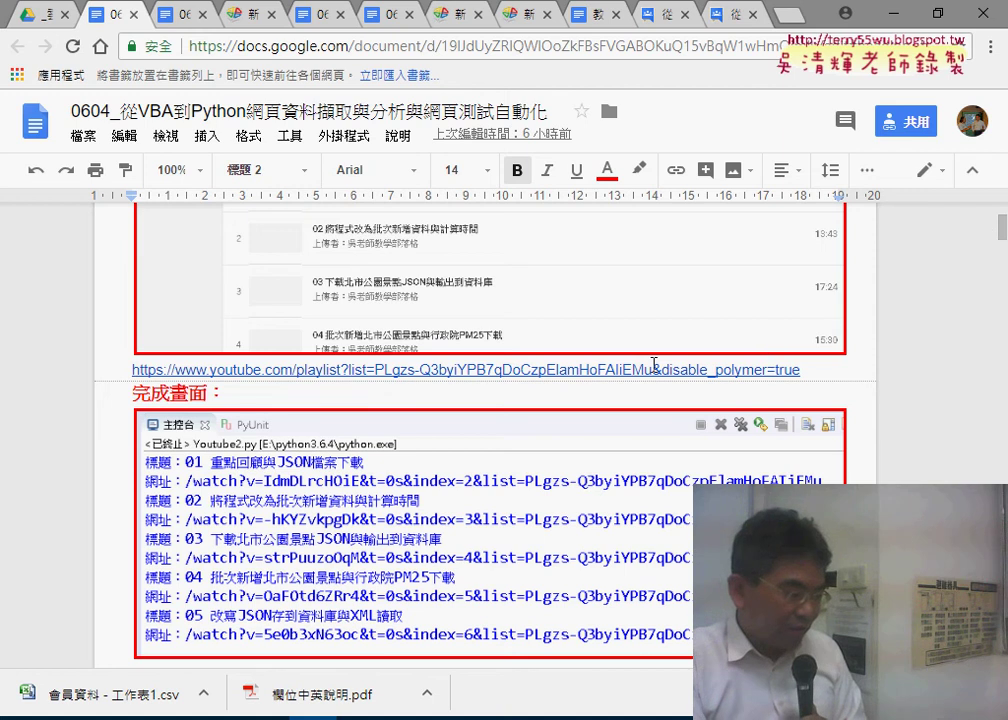
left_click(470, 370)
left_click(474, 405)
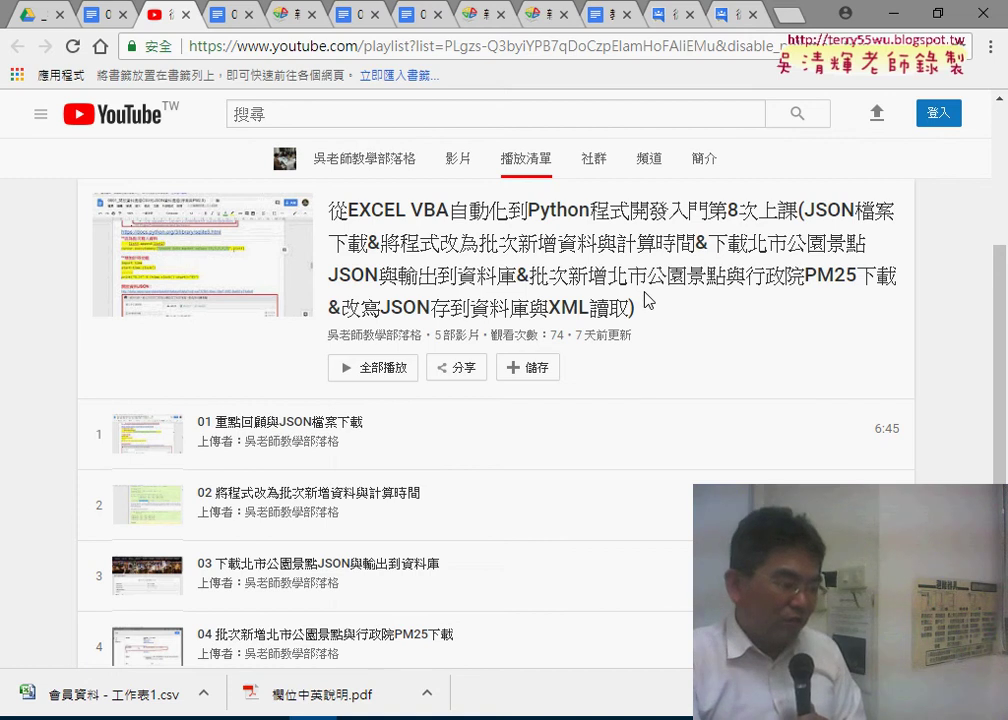
Review the five-video playlist, check the first video's link options, then return to the 0604 lesson.
scroll(645, 300, "down", 2)
scroll(646, 299, "up", 1)
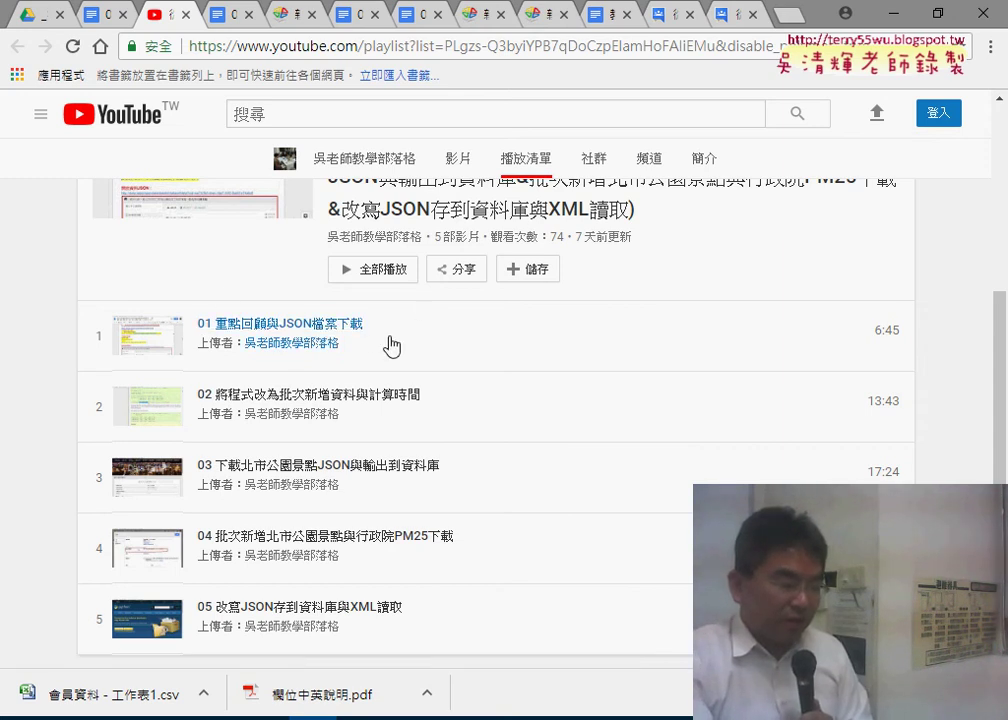
left_click_drag(368, 326, 204, 321)
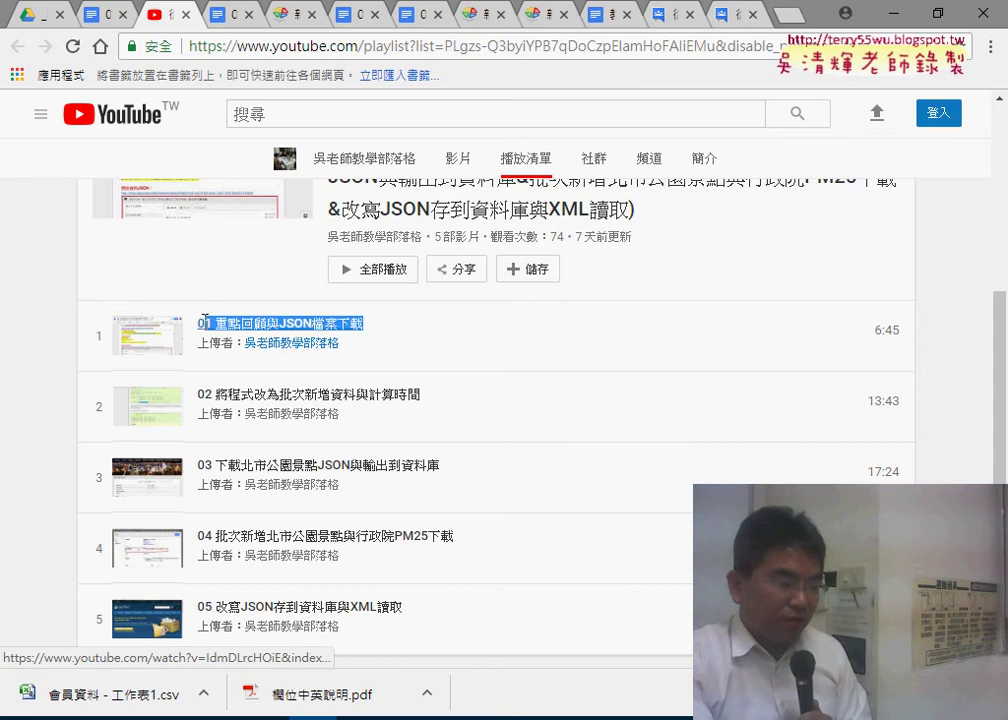
right_click(264, 324)
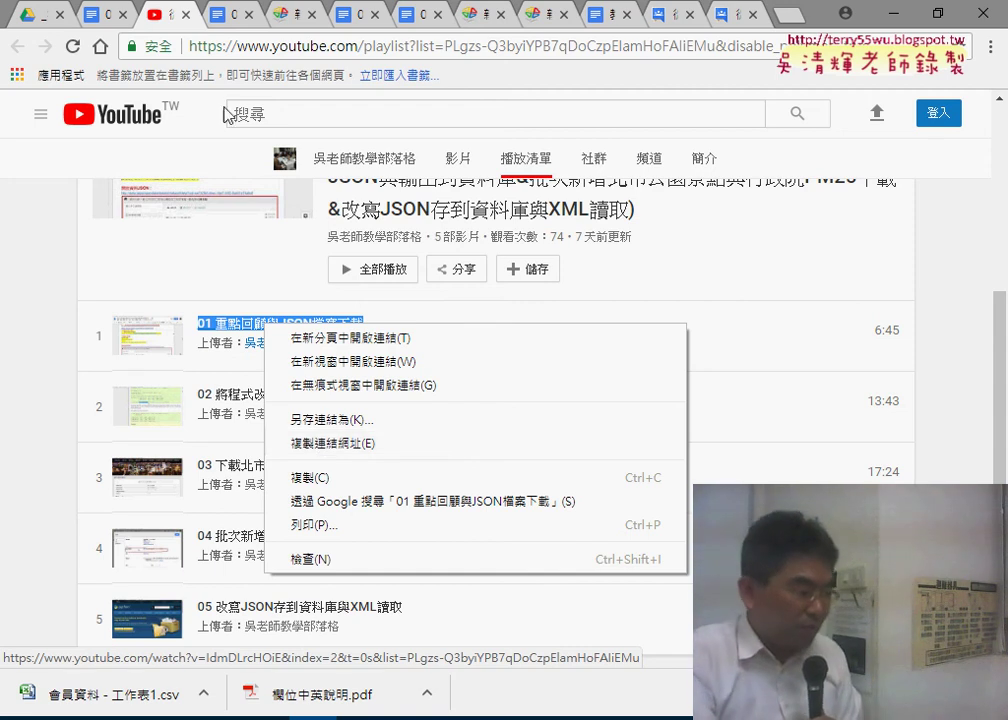
key("ctrl+shift+Tab")
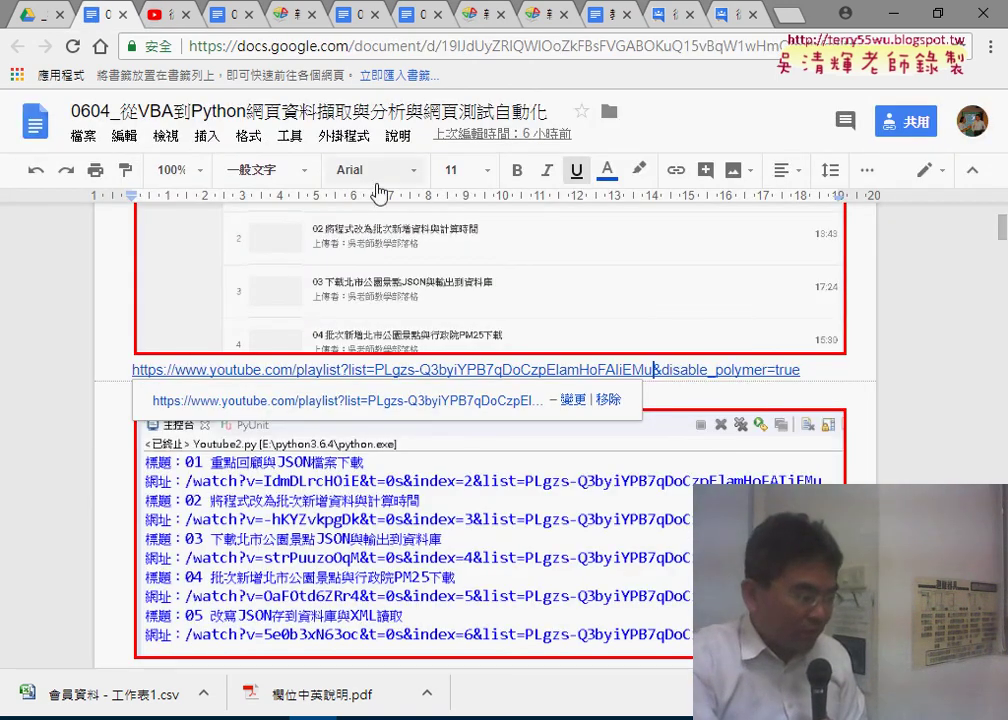
left_click(225, 14)
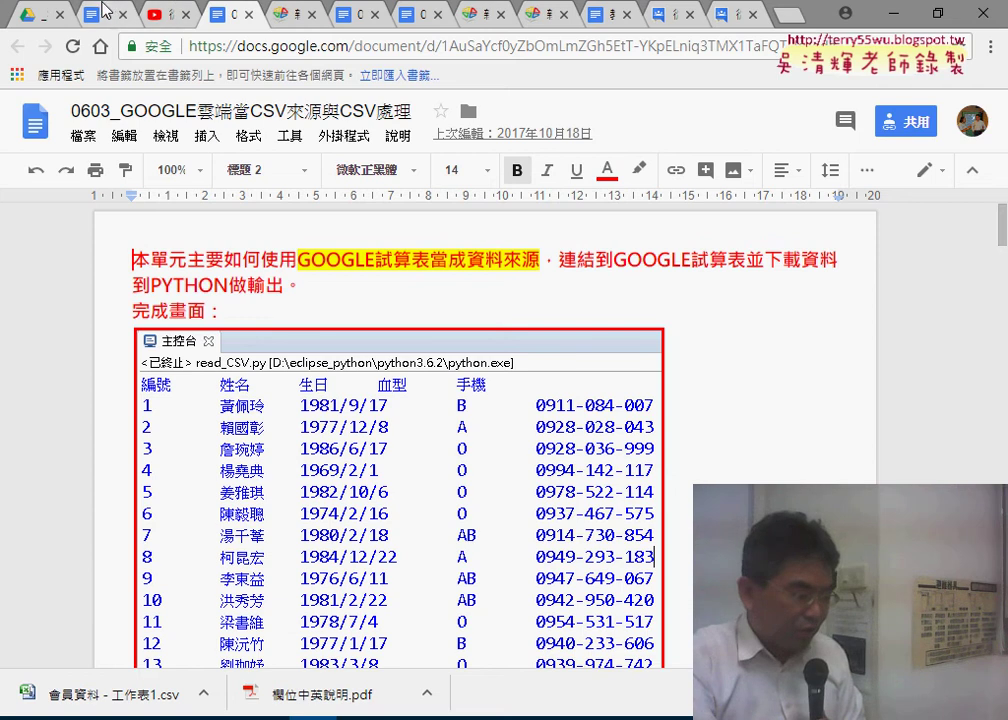
left_click(100, 14)
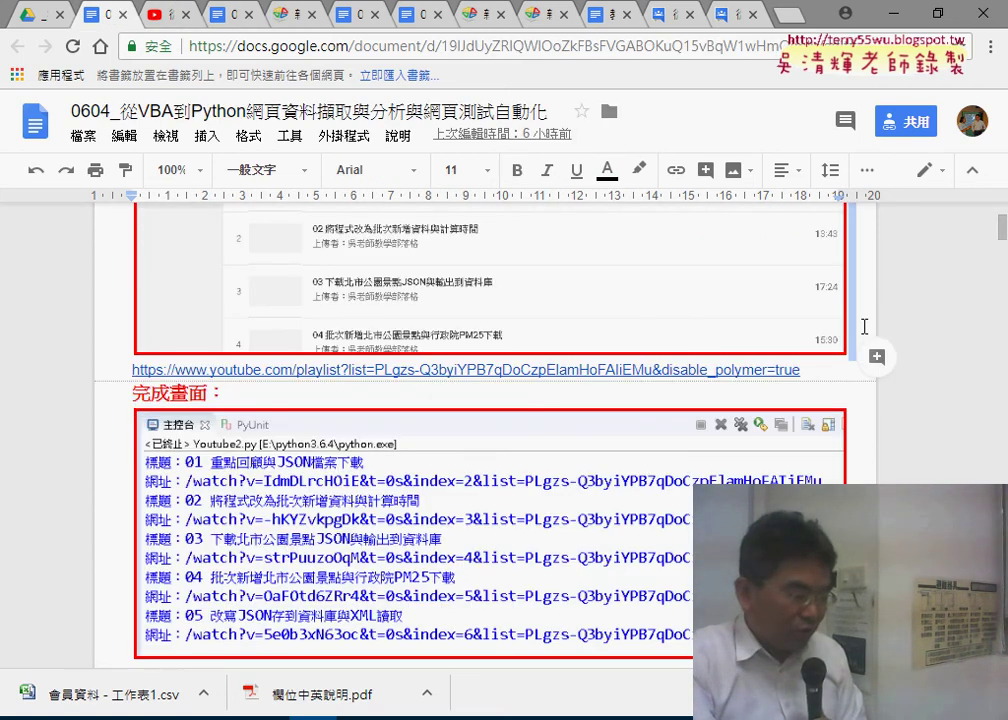
scroll(864, 327, "down", 2)
scroll(864, 327, "down", 2)
scroll(864, 327, "down", 1)
scroll(864, 327, "down", 2)
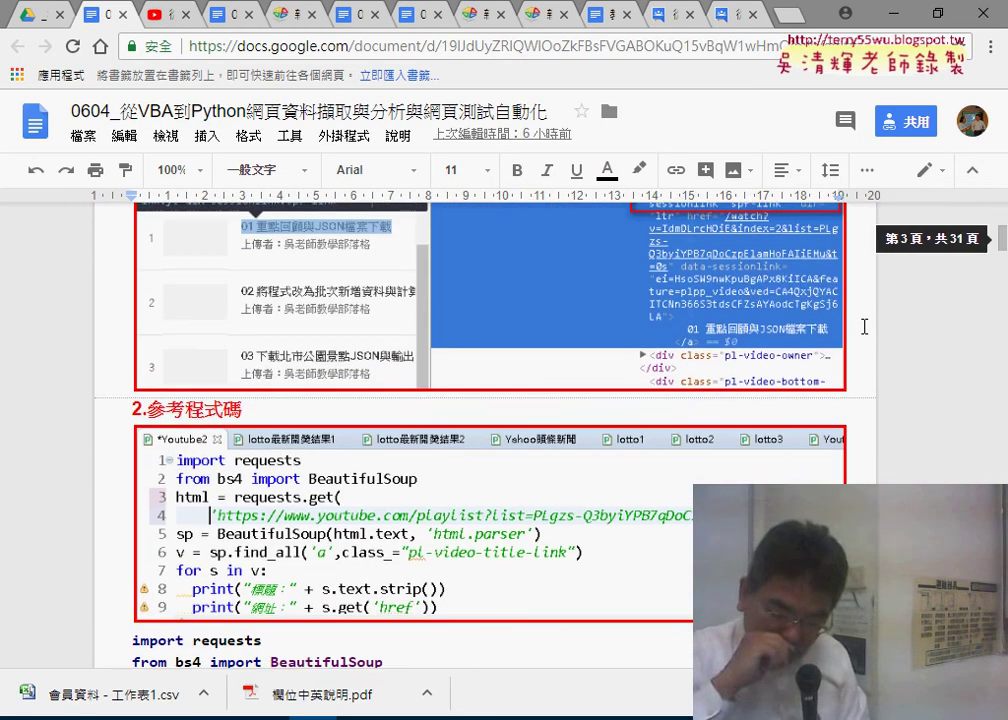
scroll(864, 327, "down", 1)
scroll(864, 327, "down", 1)
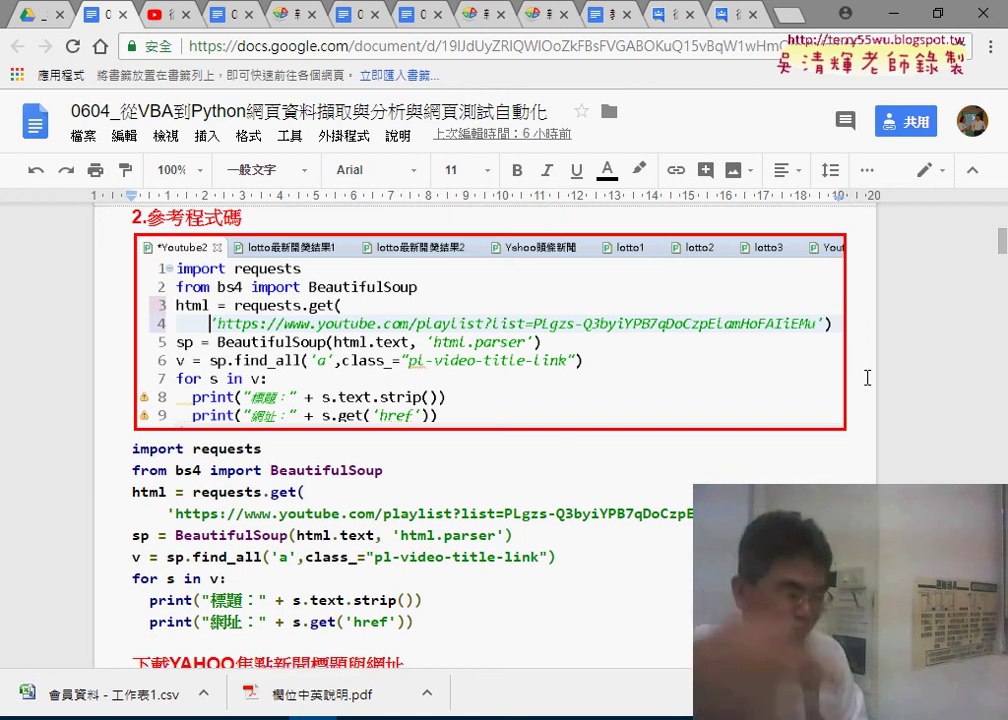
scroll(867, 378, "down", 1)
scroll(867, 378, "down", 1)
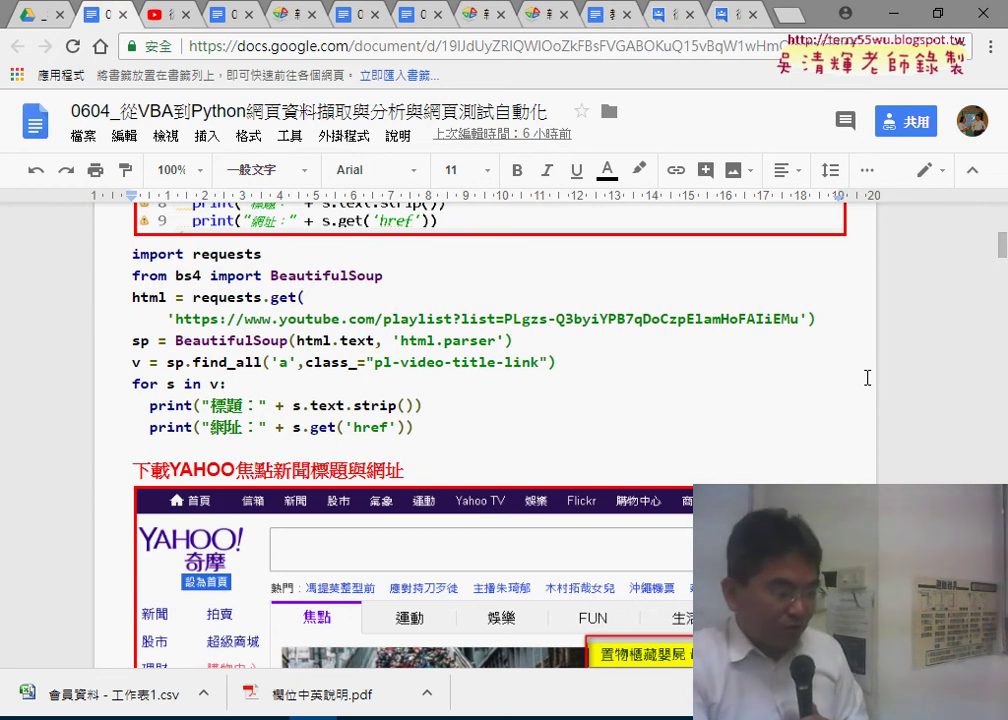
scroll(446, 443, "down", 4)
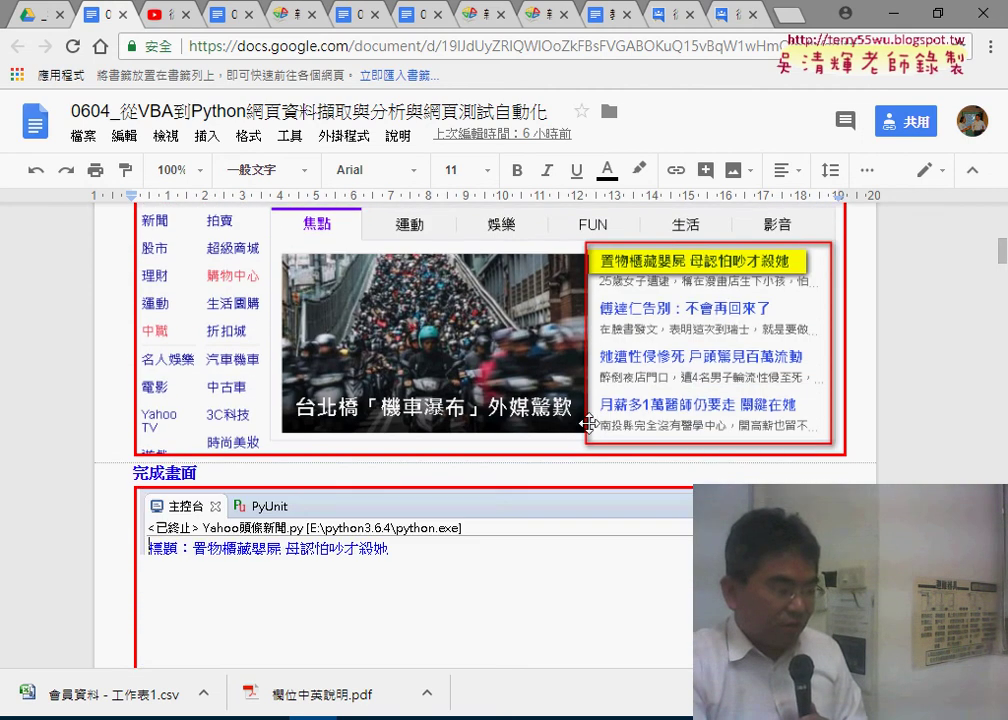
scroll(452, 381, "up", 3)
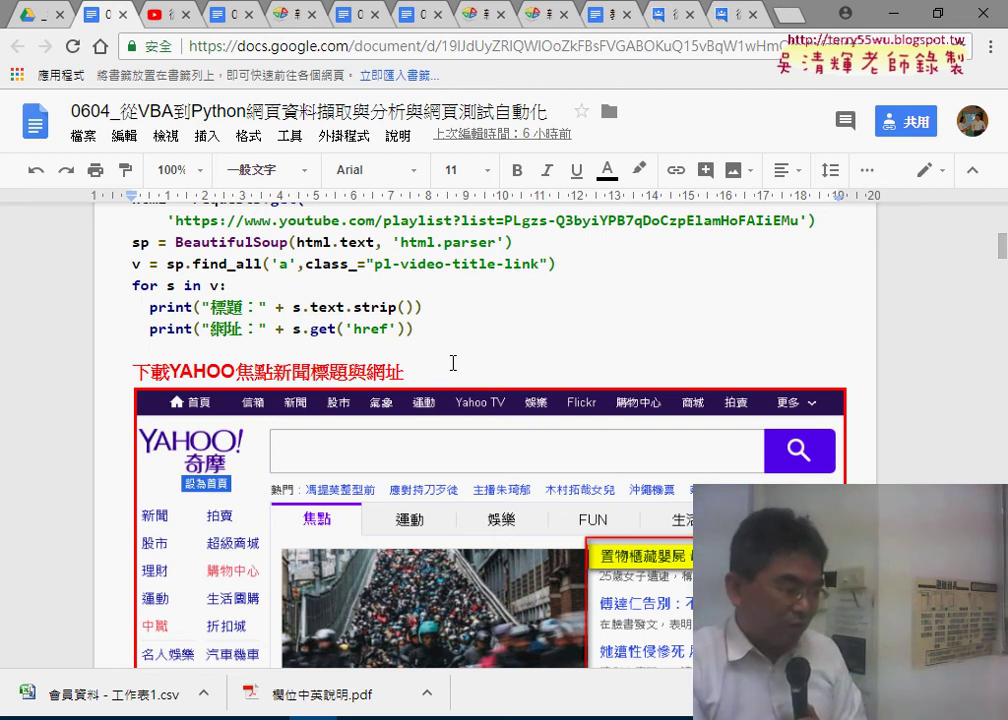
Scroll into the notes and select ETTODAY in the headline-scraping section heading.
scroll(453, 363, "down", 10)
scroll(450, 375, "down", 5)
scroll(445, 390, "down", 3)
scroll(439, 418, "down", 3)
scroll(439, 418, "down", 3)
scroll(437, 417, "up", 2)
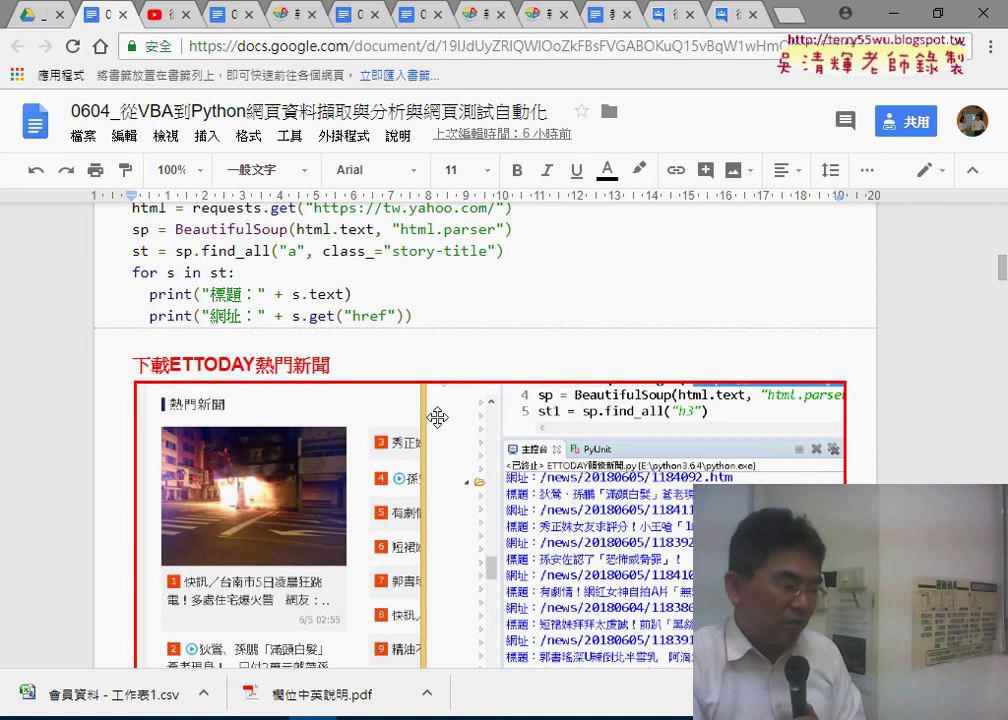
left_click_drag(169, 362, 248, 363)
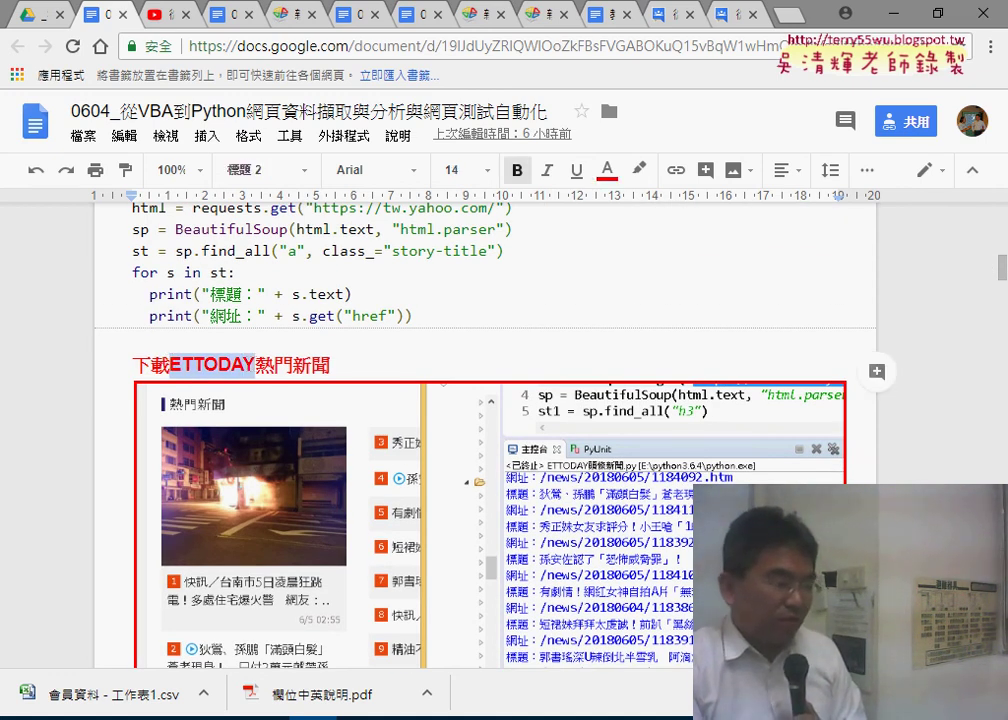
Scroll through the Google search and exchange-rate code, then back up to the pip install heading.
scroll(205, 388, "down", 2)
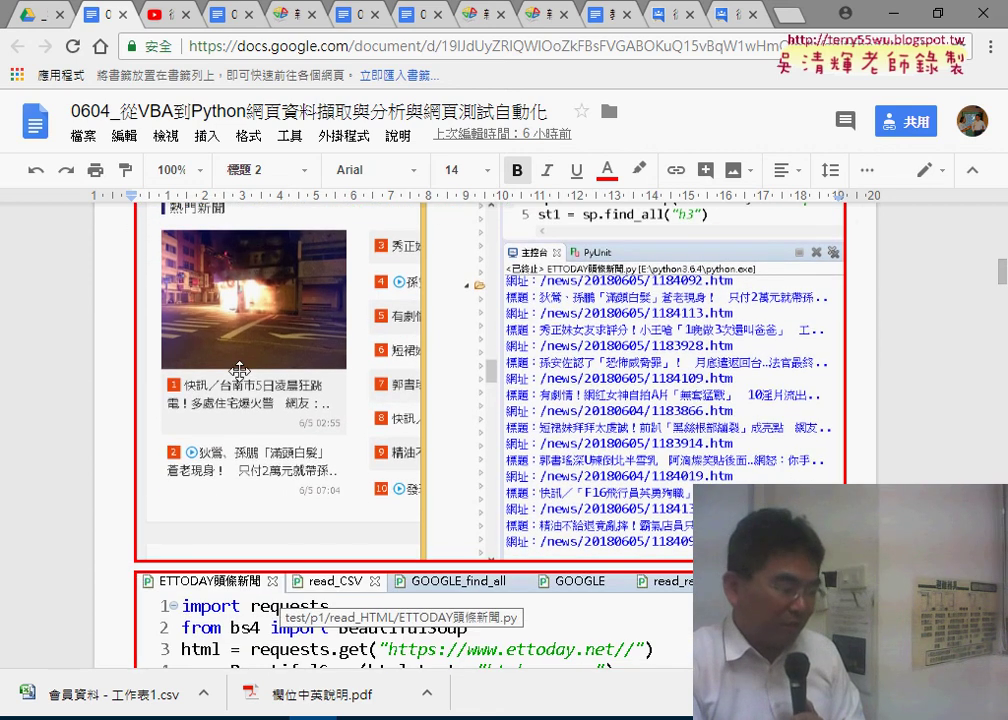
scroll(246, 283, "down", 3)
scroll(246, 283, "down", 2)
scroll(246, 283, "down", 2)
scroll(249, 284, "down", 1)
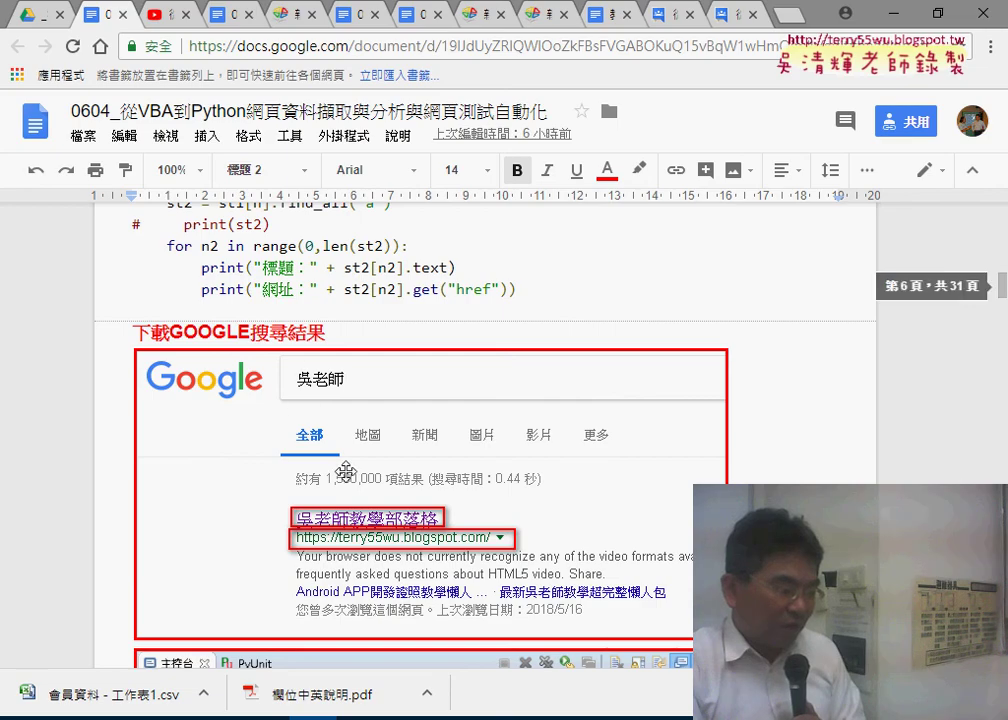
scroll(344, 407, "down", 3)
scroll(443, 456, "down", 1)
scroll(443, 456, "down", 3)
scroll(443, 456, "down", 2)
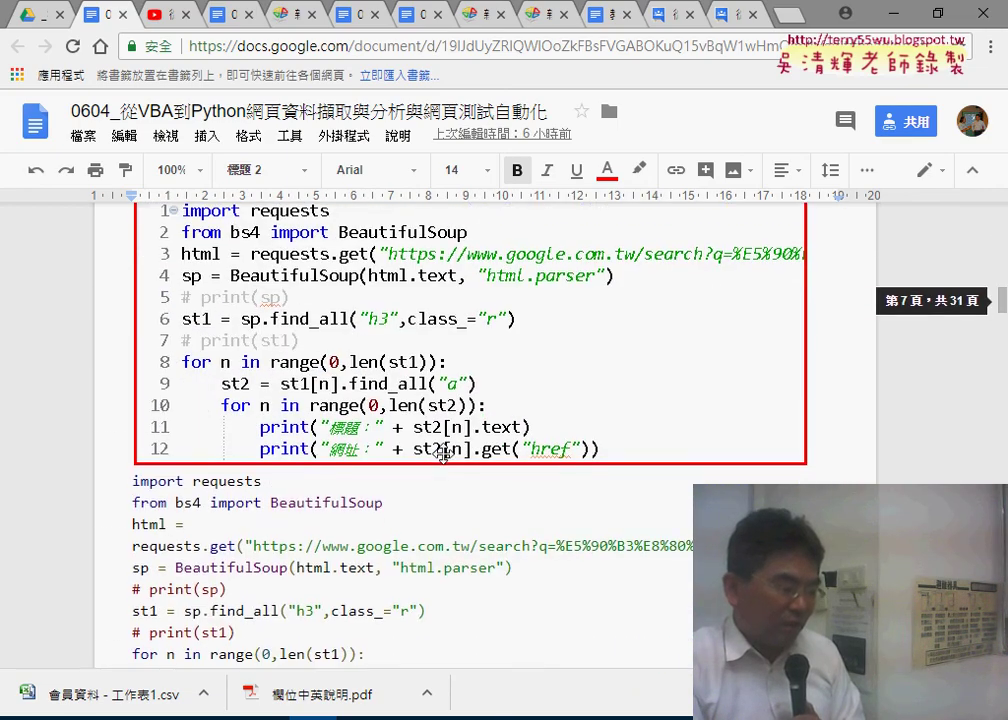
scroll(443, 456, "down", 5)
scroll(443, 456, "down", 2)
scroll(443, 454, "down", 3)
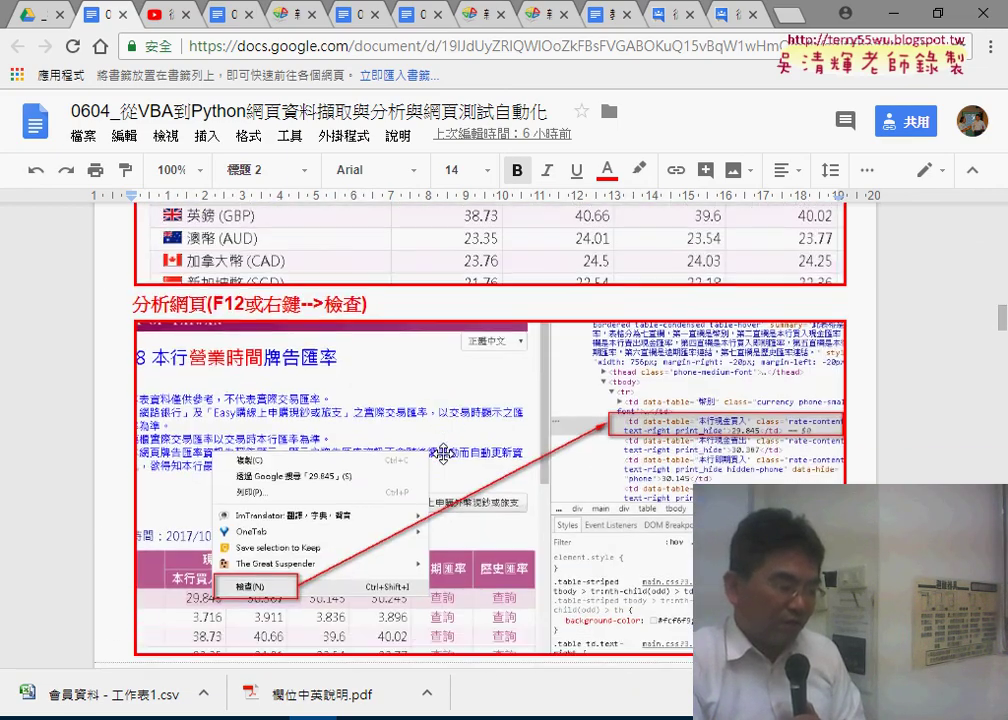
scroll(443, 454, "down", 5)
scroll(443, 454, "down", 5)
scroll(443, 454, "down", 4)
scroll(443, 454, "down", 3)
scroll(443, 454, "up", 3)
scroll(443, 454, "up", 5)
scroll(443, 454, "up", 5)
scroll(443, 452, "up", 10)
scroll(443, 452, "up", 5)
scroll(443, 452, "up", 10)
scroll(445, 453, "up", 5)
scroll(445, 453, "up", 1)
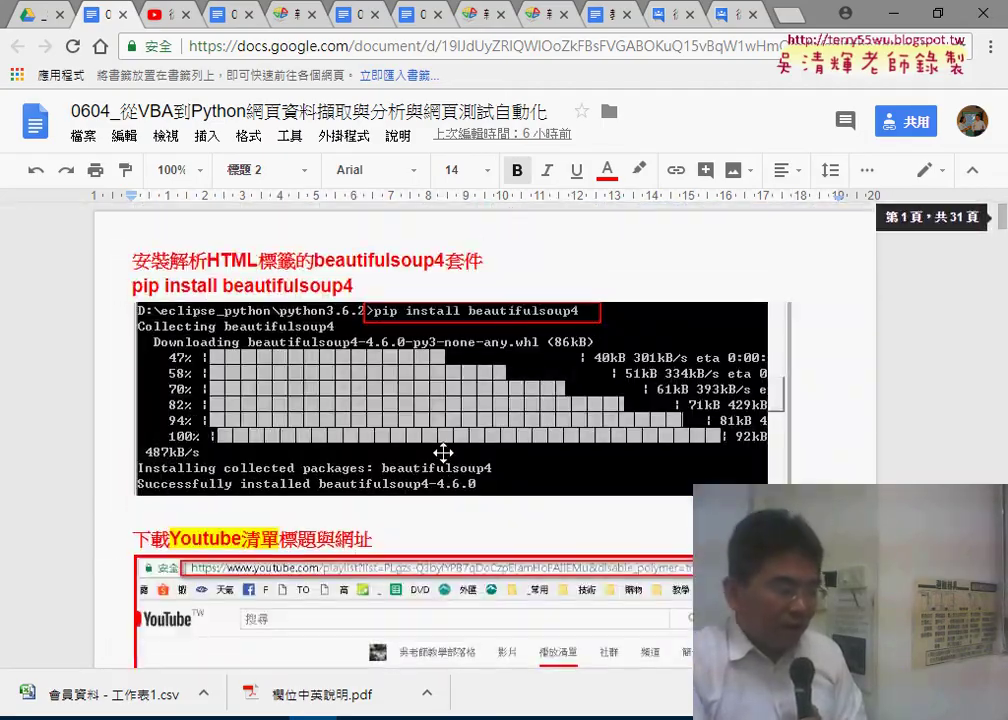
Select the 'pip install beautifulsoup4' line and launch Command Prompt from the Run box.
left_click_drag(132, 286, 370, 292)
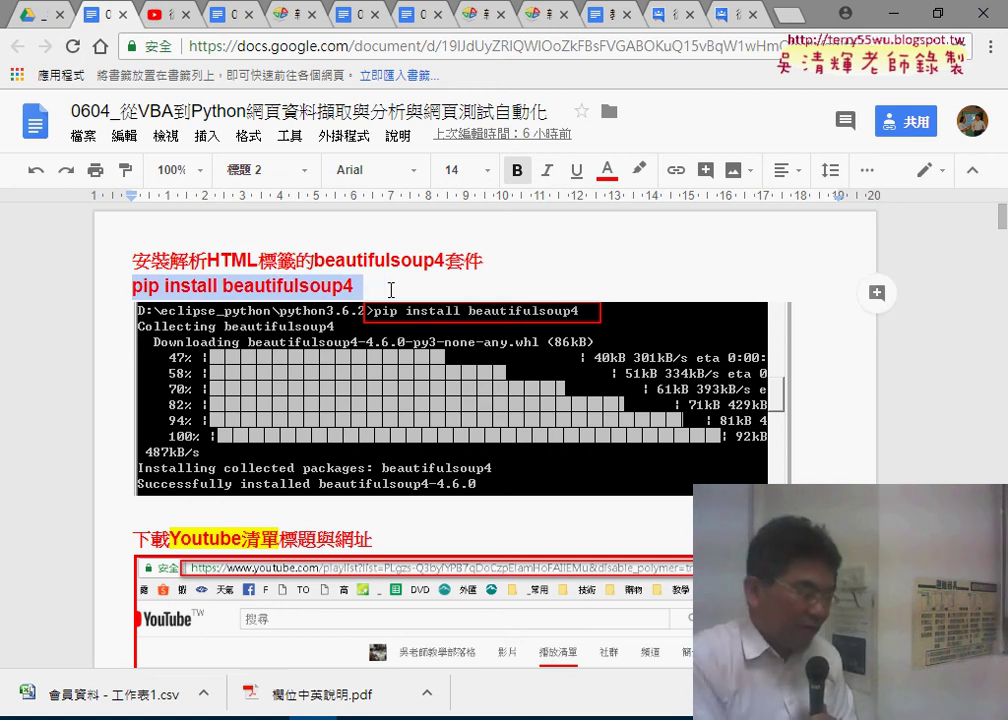
key("super+r")
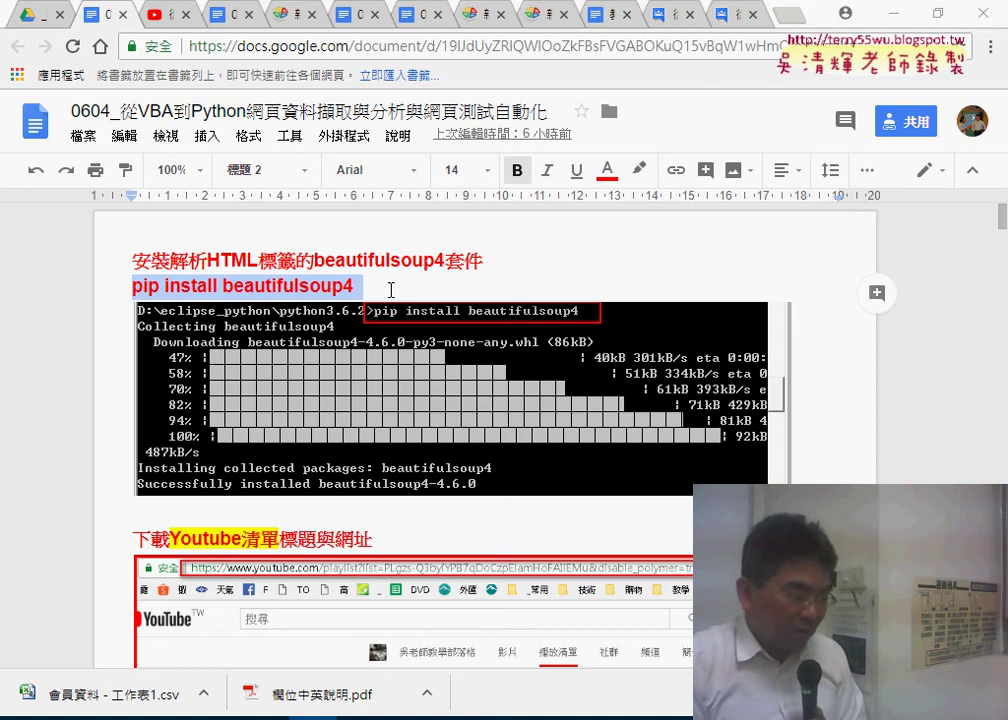
key("Return")
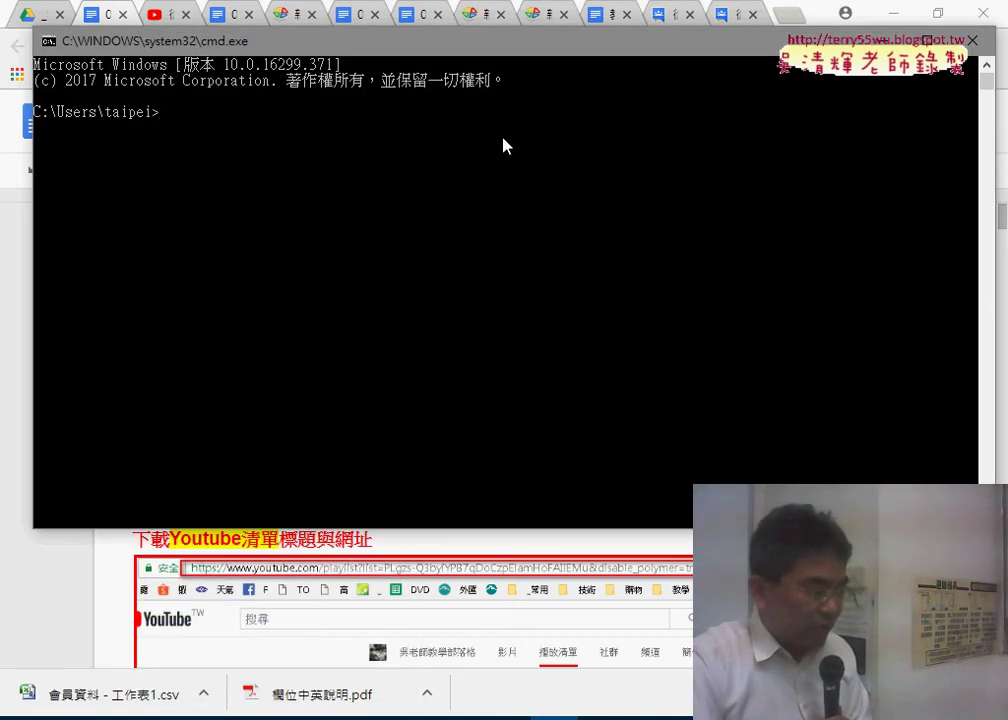
Copy the 'pip install beautifulsoup4' line into Command Prompt and run it.
left_click_drag(443, 56, 550, 346)
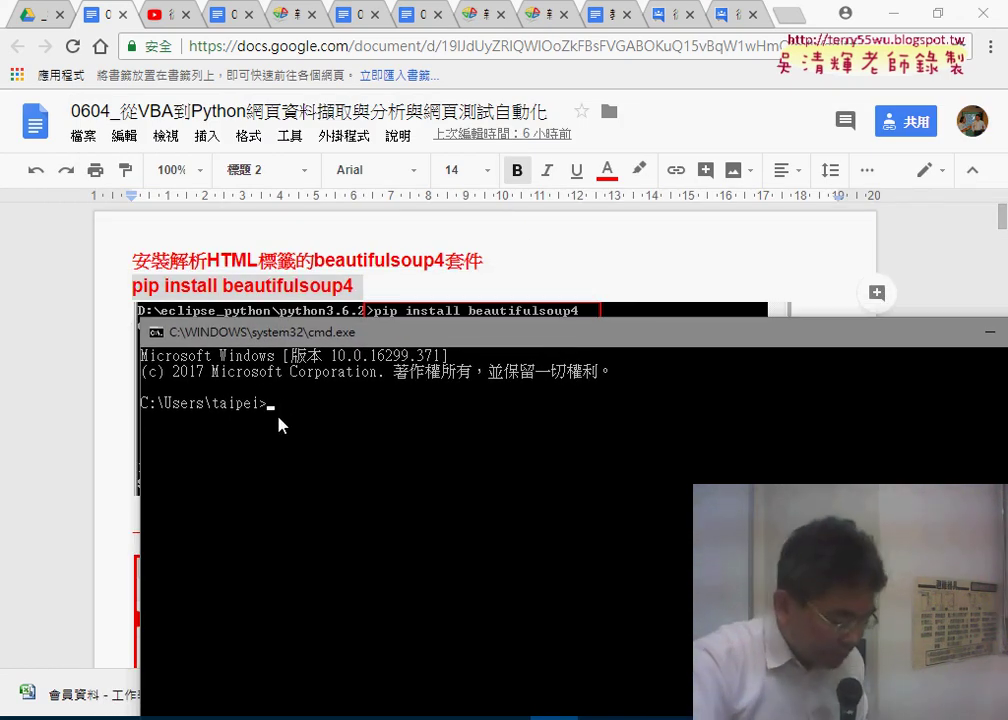
right_click(354, 290)
left_click(362, 297)
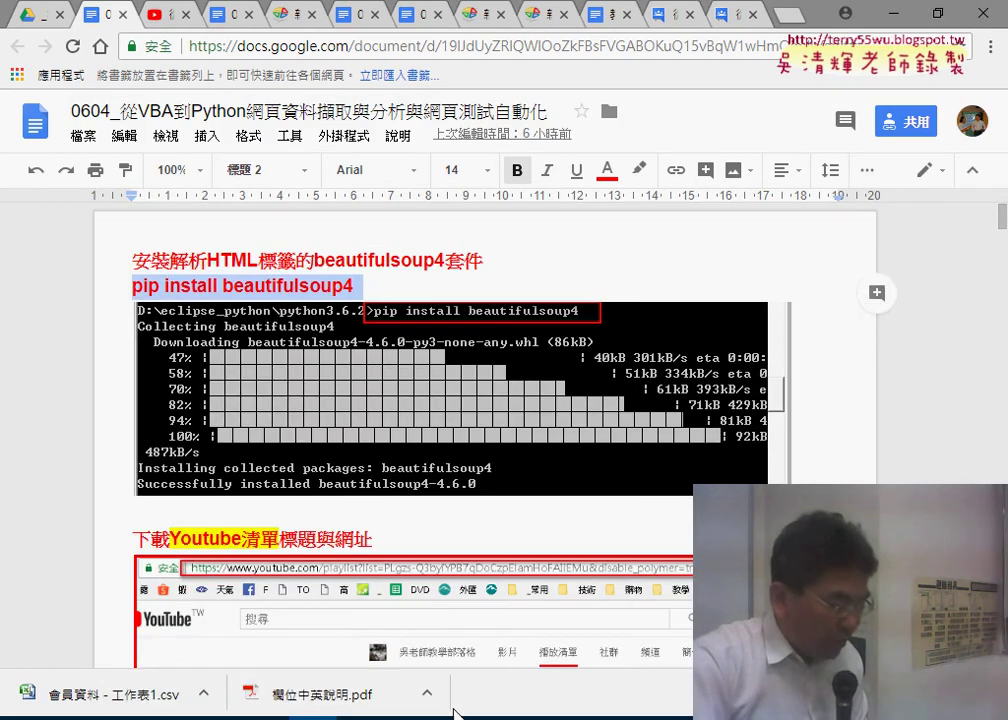
left_click(551, 713)
right_click(329, 430)
key("Return")
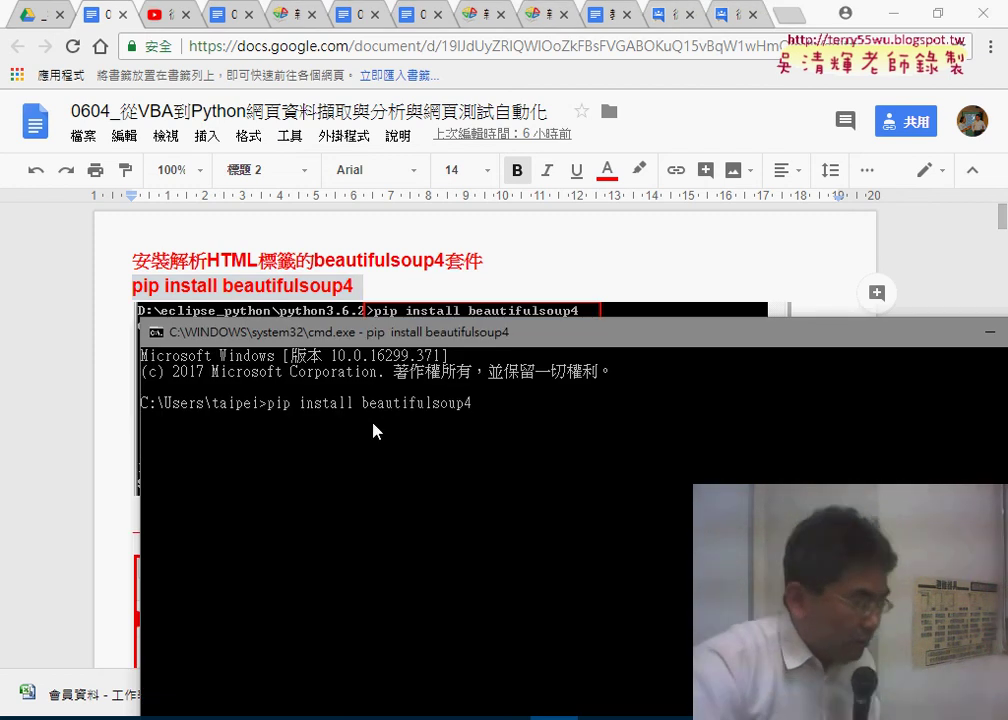
Reposition the command window to compare the beautifulsoup4-4.6.0 install result with the notes.
left_click_drag(449, 342, 367, 114)
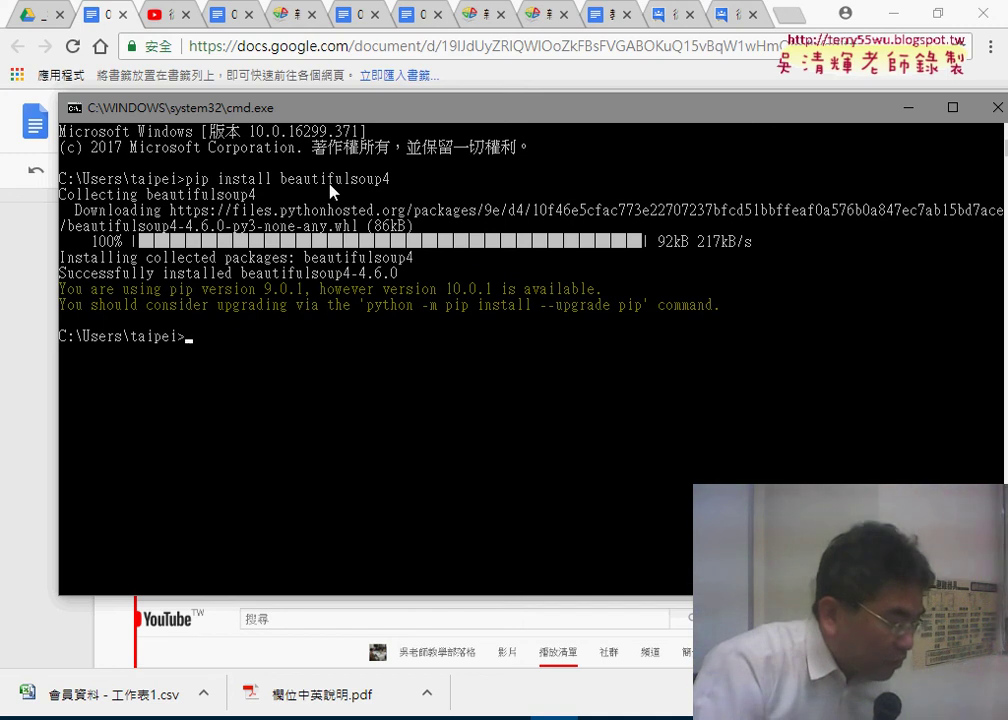
left_click_drag(395, 121, 427, 347)
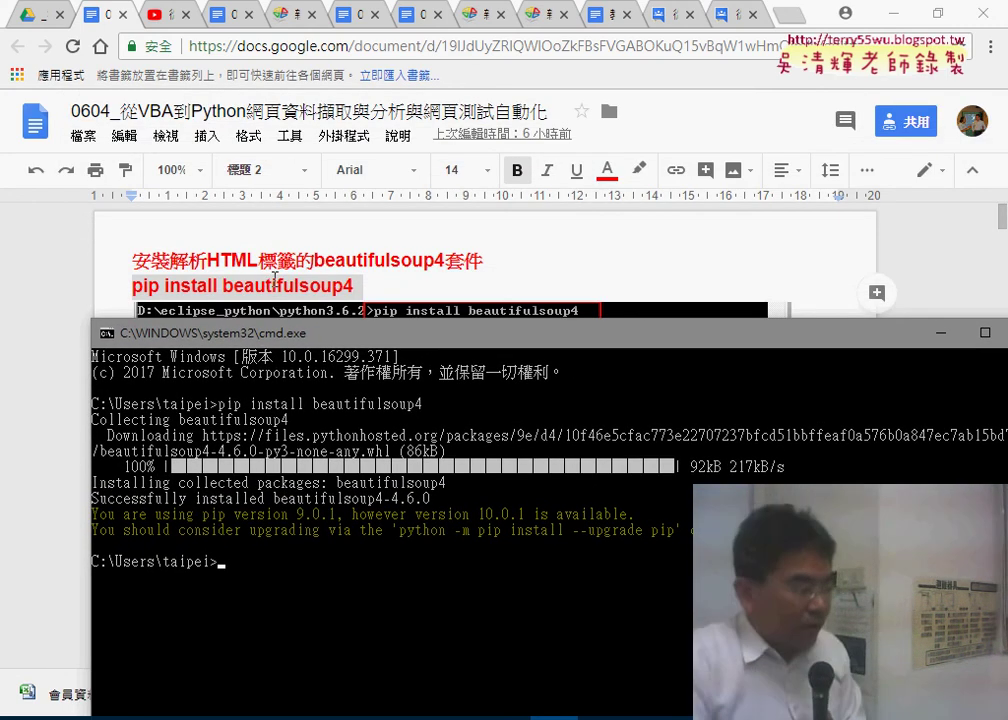
left_click_drag(395, 342, 363, 148)
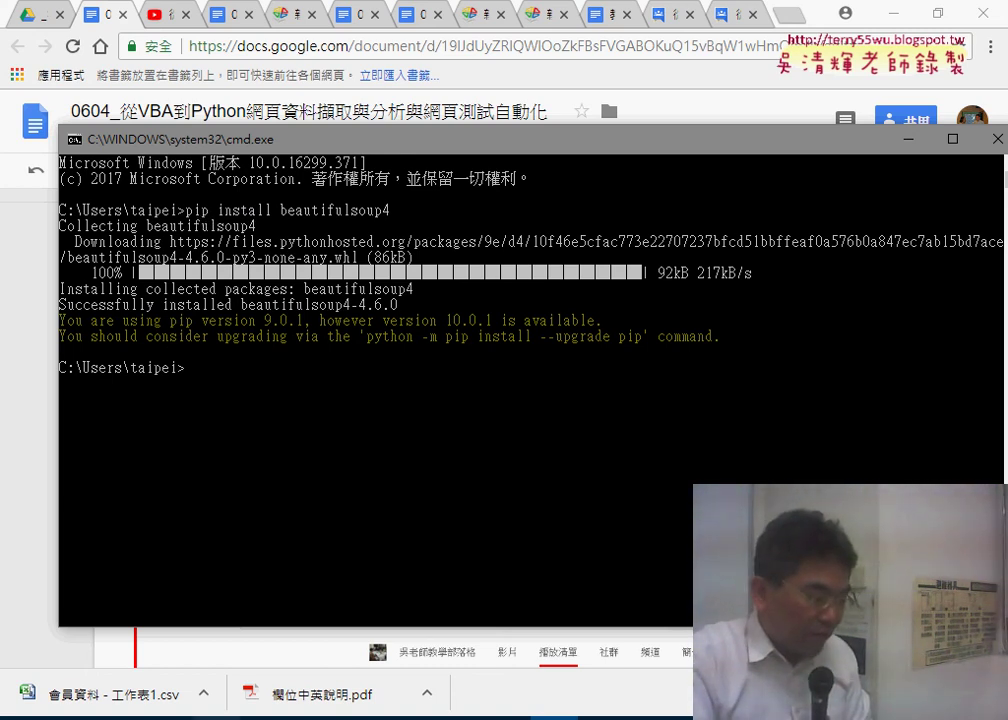
key("alt+Tab")
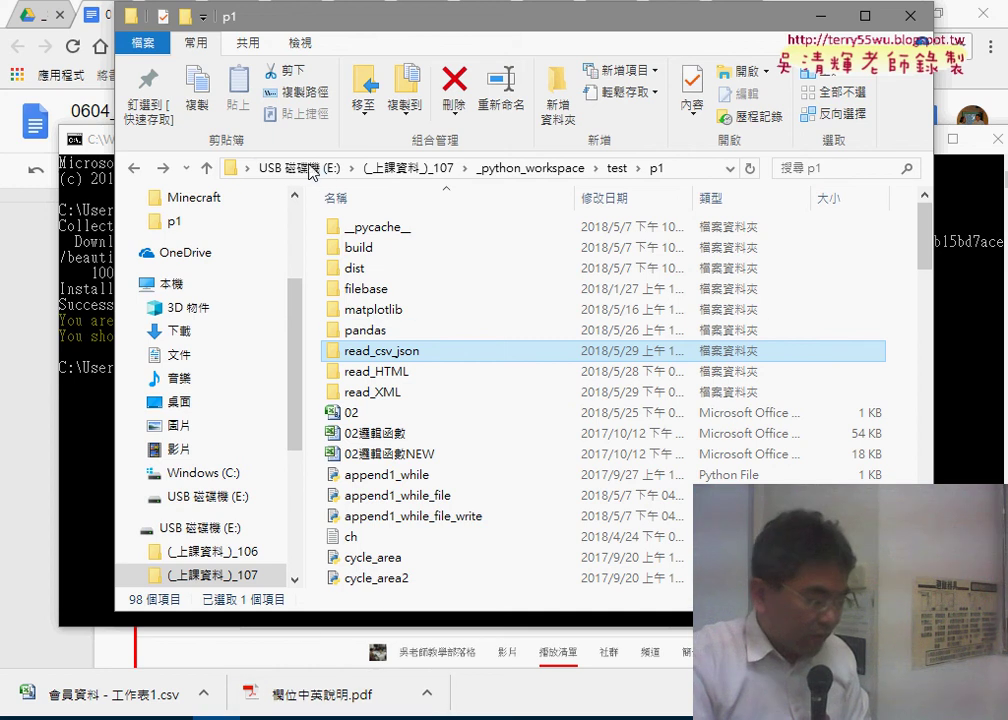
Browse File Explorer to the C:\Python36-32\Scripts folder containing pip3.
left_click(300, 168)
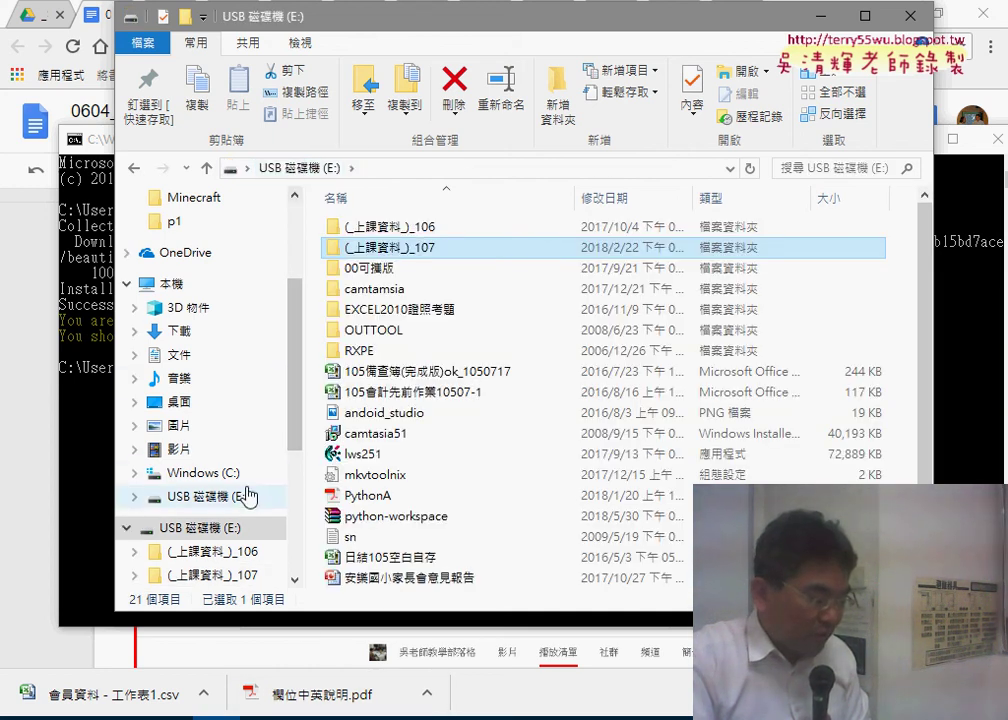
left_click(236, 473)
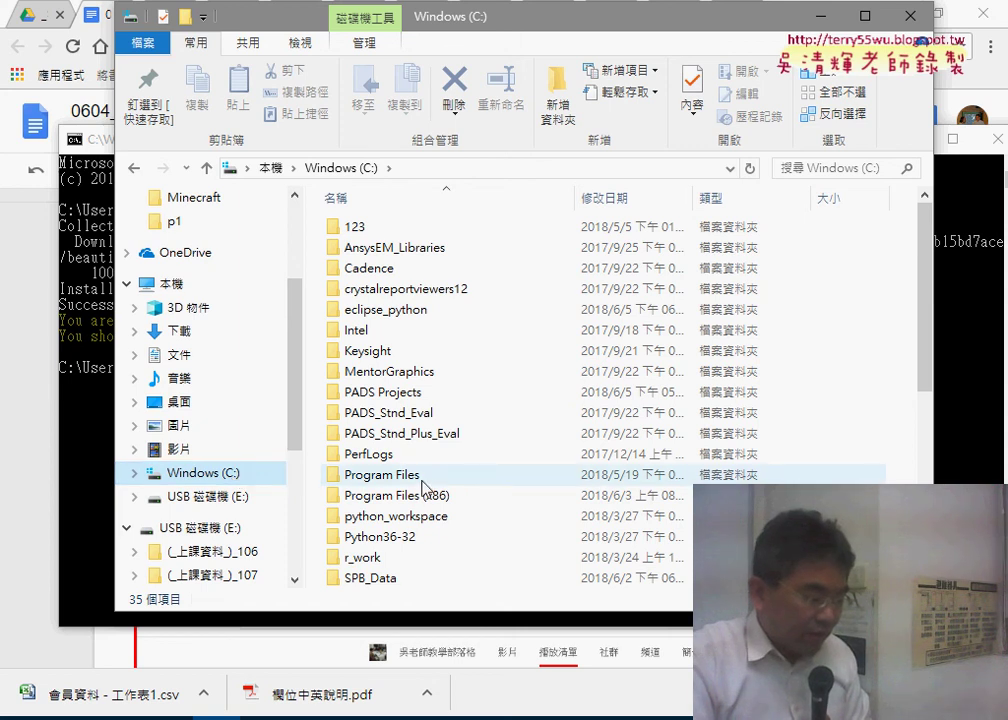
double_click(379, 540)
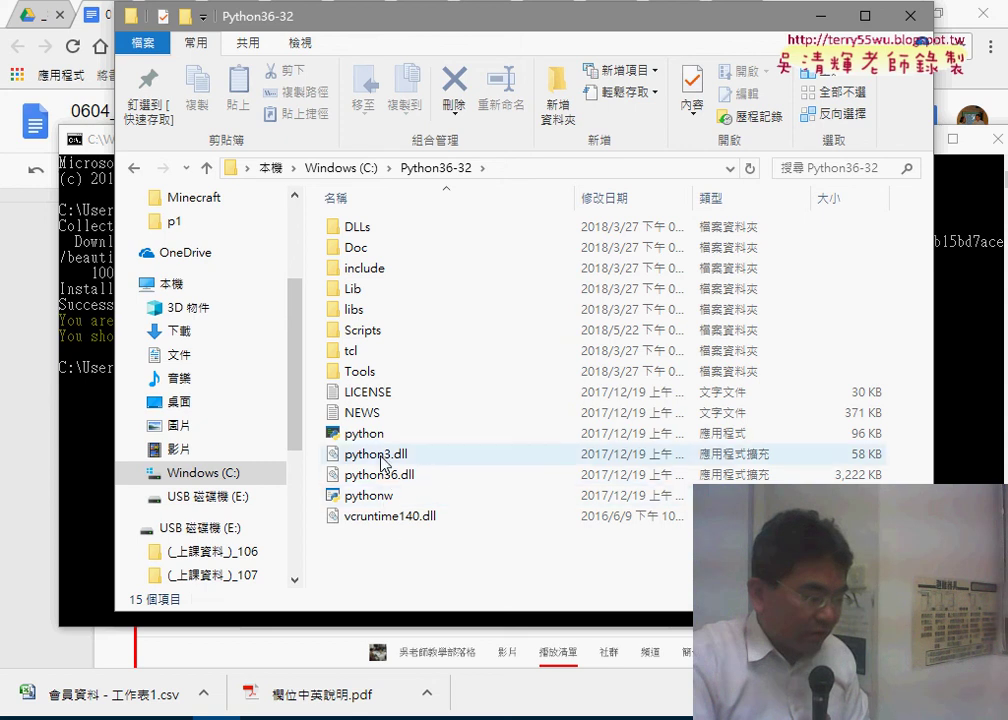
double_click(373, 339)
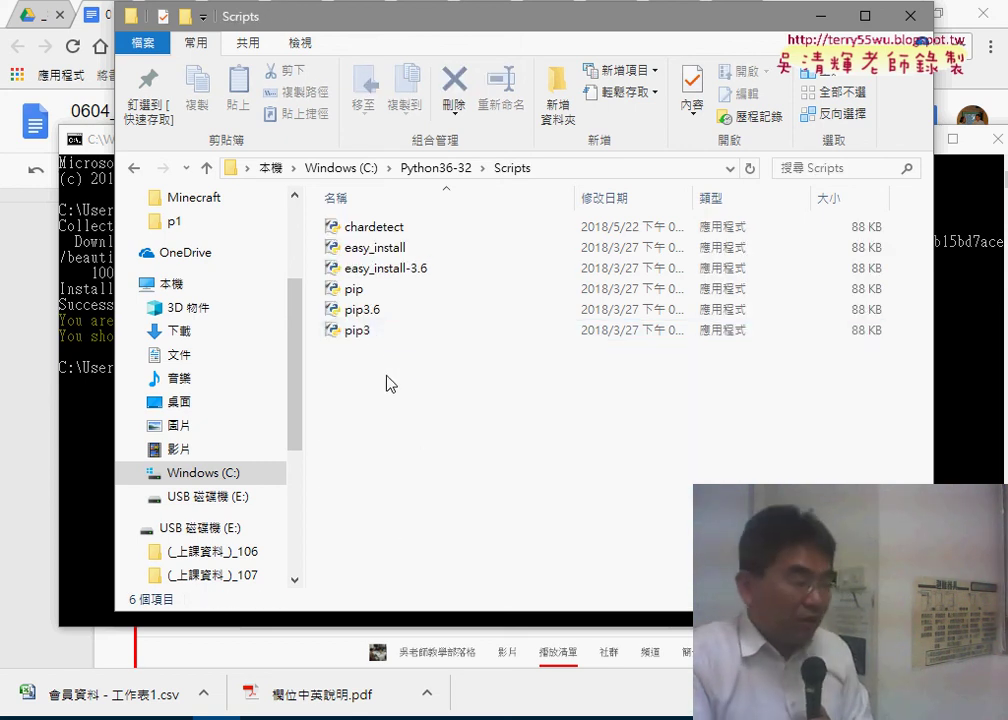
left_click(358, 332)
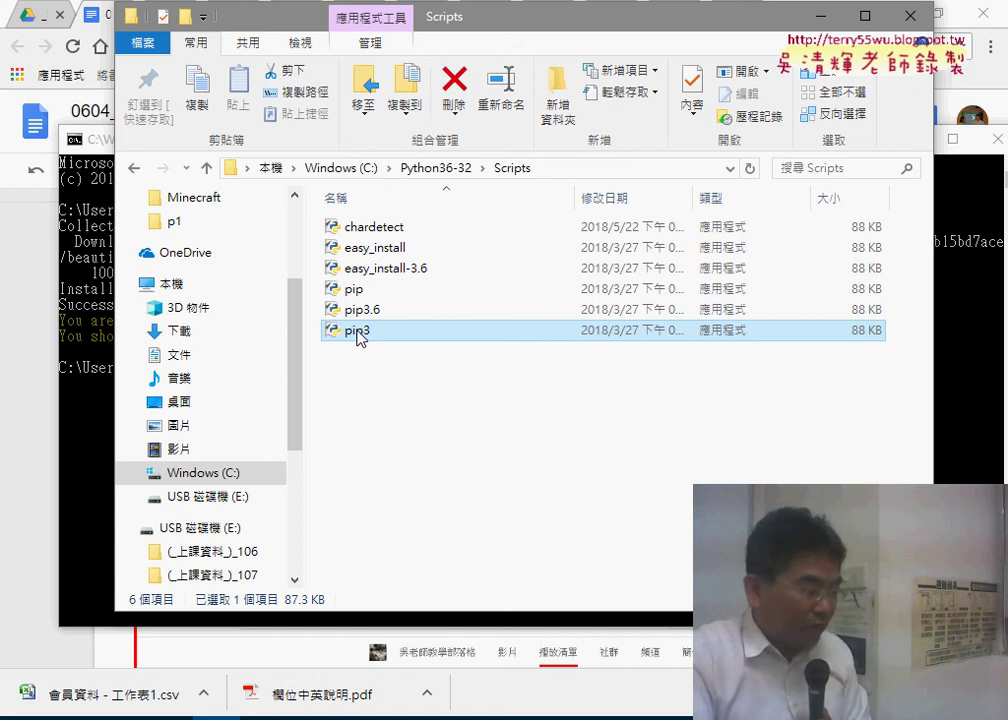
left_click_drag(497, 27, 472, 62)
Open a command prompt in Scripts by entering cmd in the address bar.
left_click(557, 208)
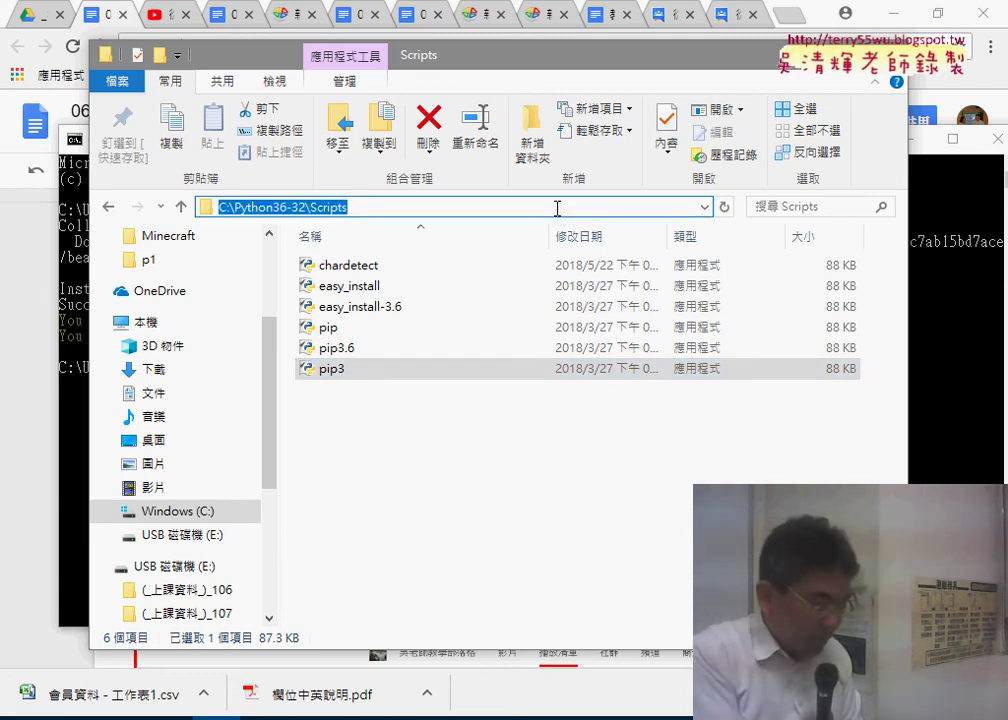
type("cm")
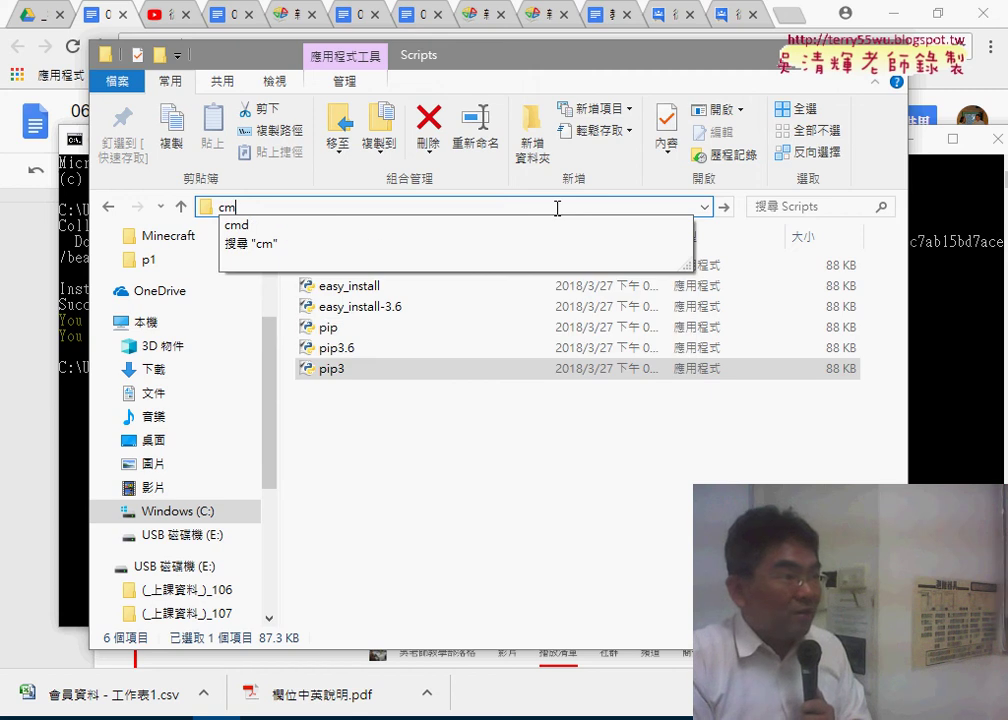
type("d")
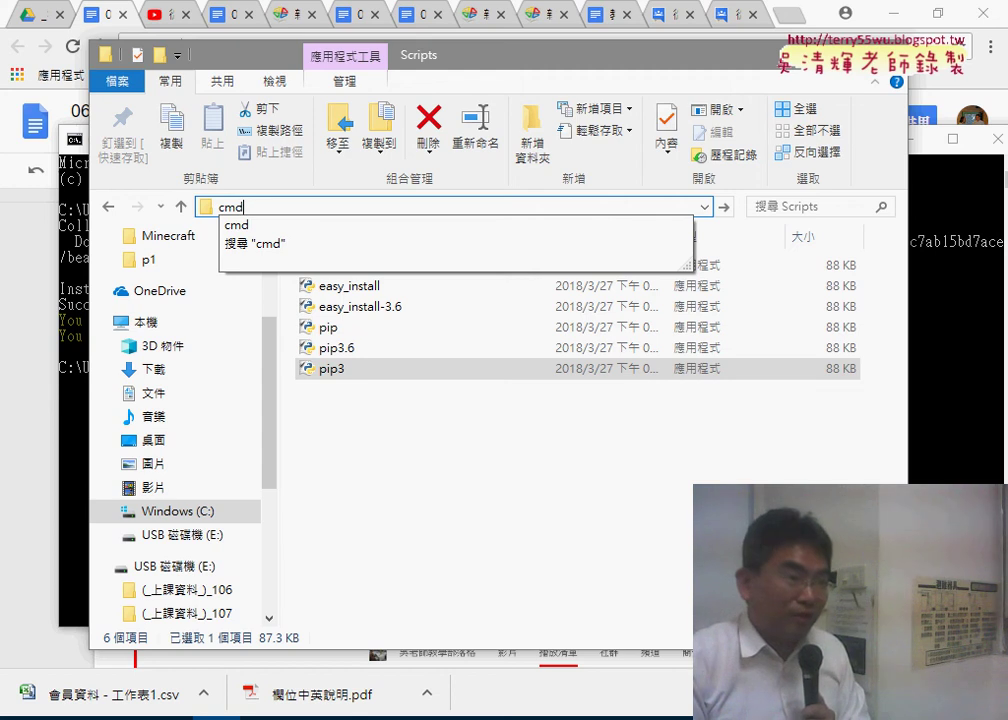
key("Return")
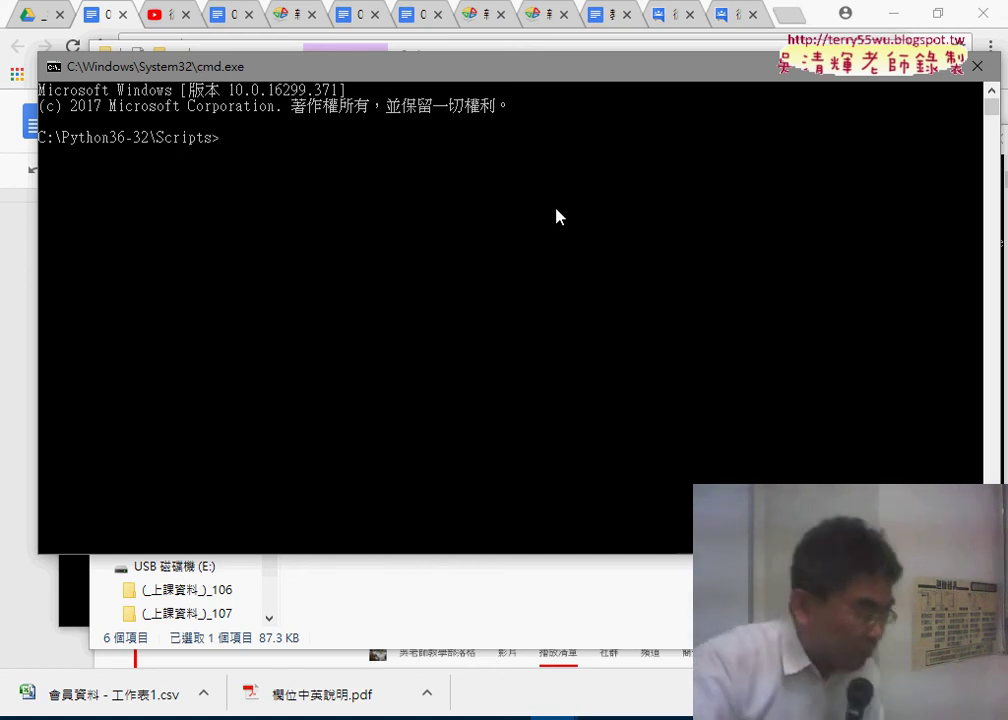
Run 'pip install beautifulsoup4' from Scripts, see it already satisfied, and close that window.
type("pip install beautifulsoup4")
key("Return")
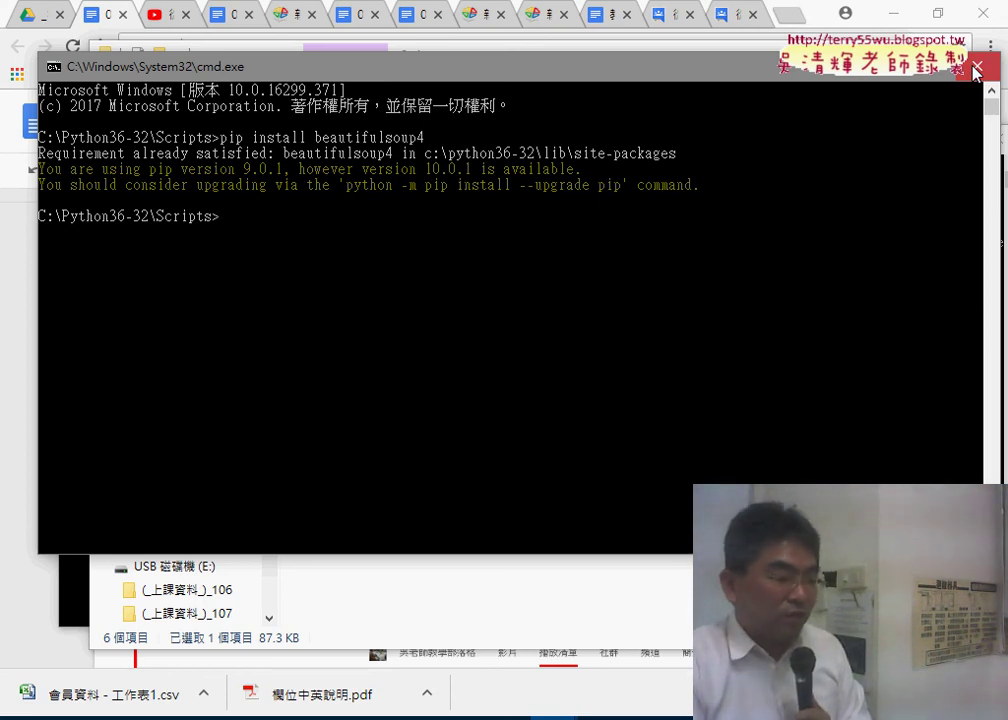
left_click(977, 70)
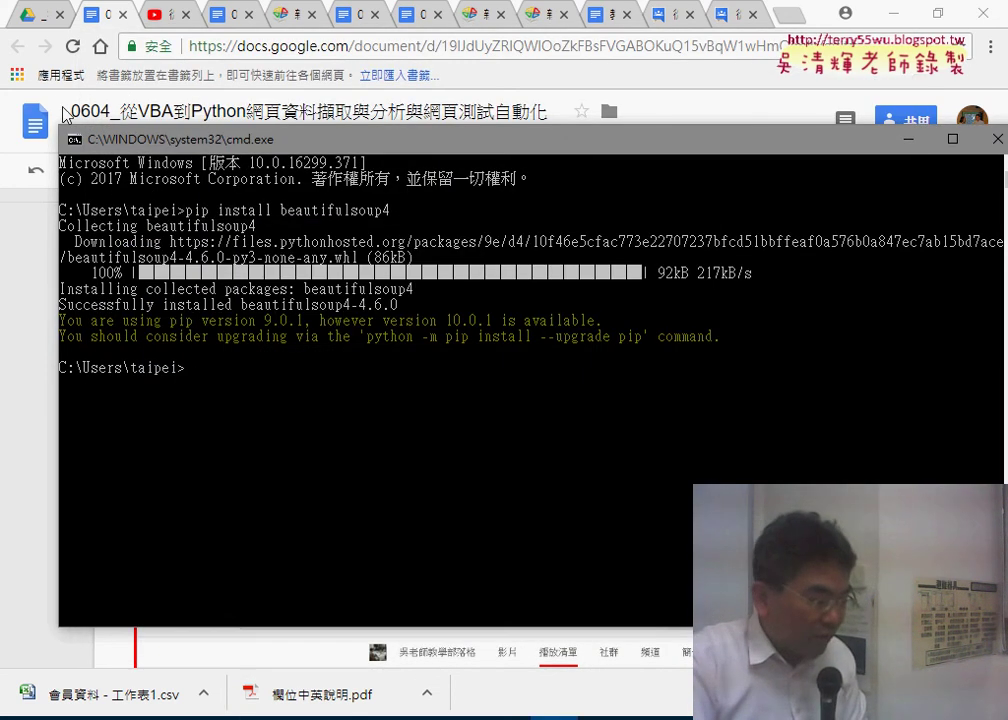
Hide the command window, return to the 0604 lesson document, and scroll to the 下載Youtube清單 heading.
left_click(903, 145)
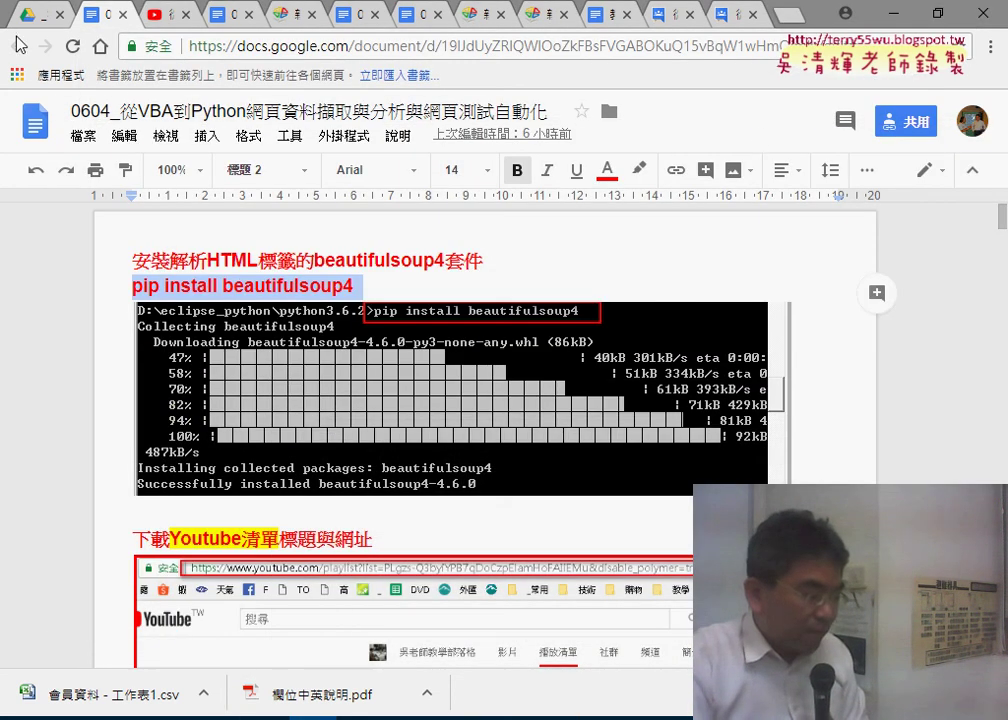
left_click(17, 46)
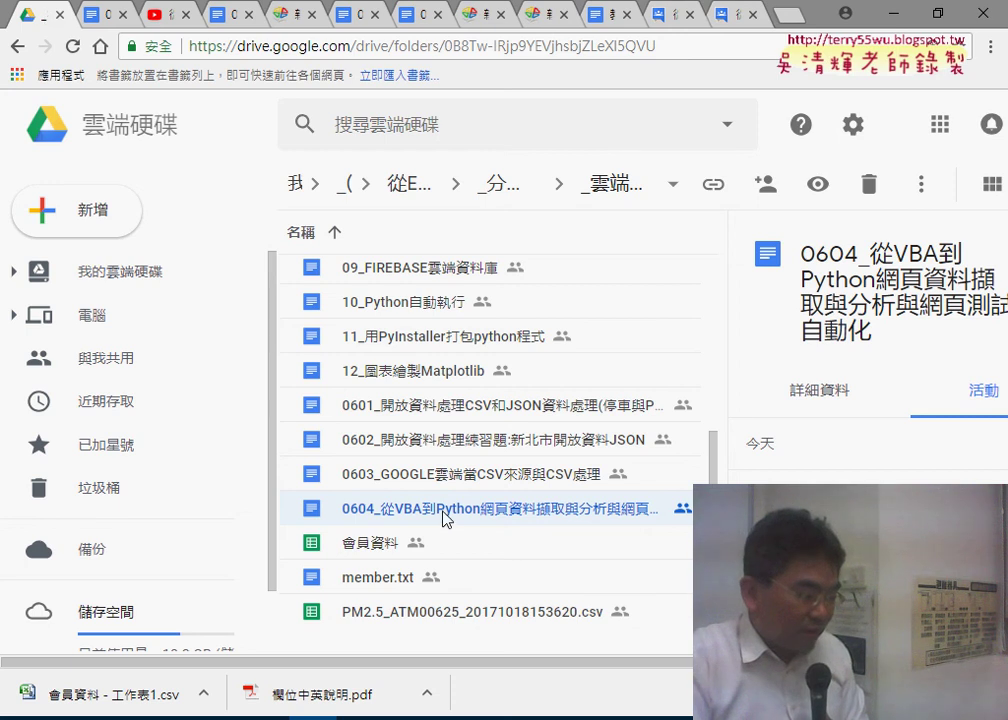
left_click(90, 15)
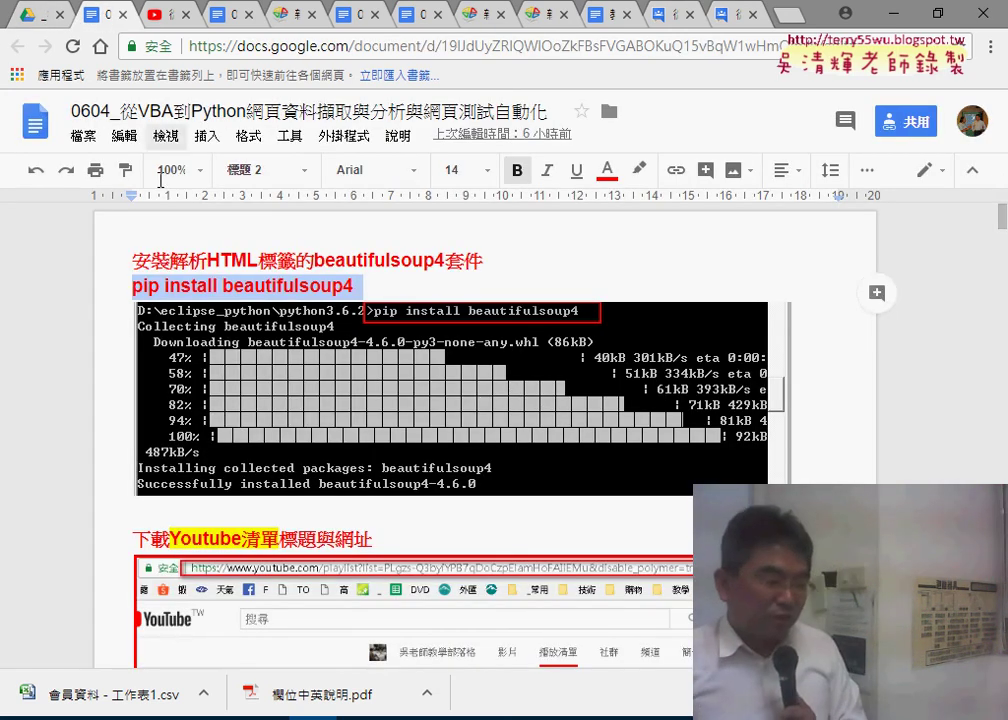
scroll(230, 345, "down", 3)
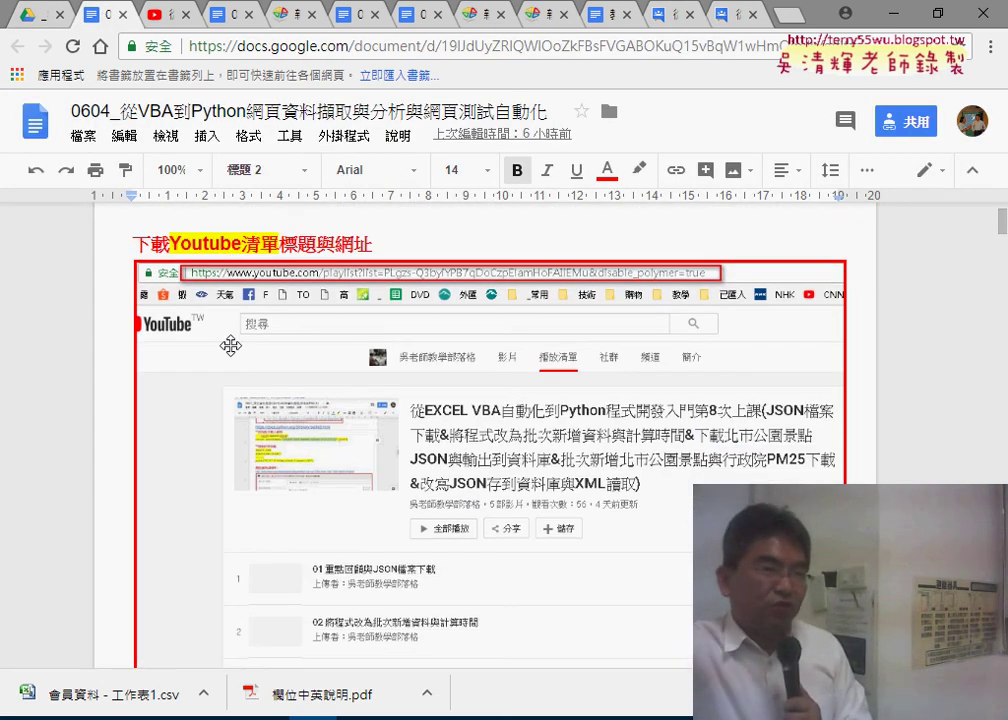